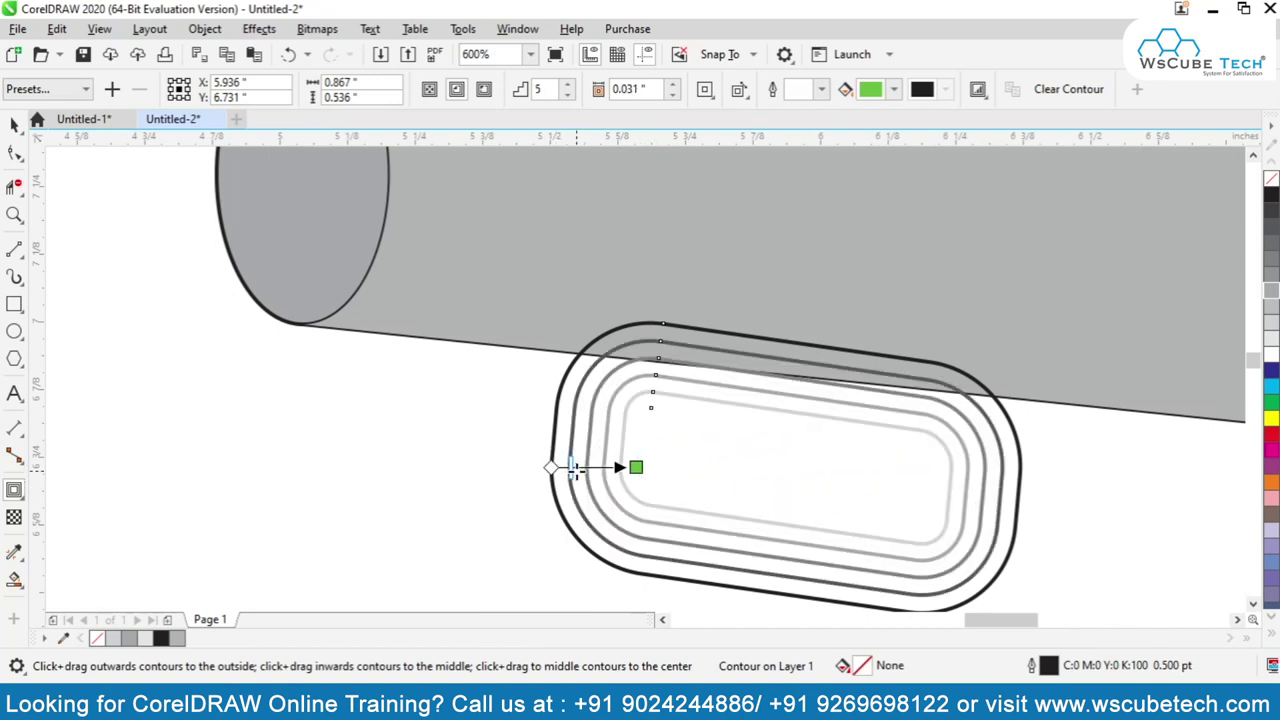
Reduce the rounded rectangle's inner contour to 1 step and widen its offset to about 0.053 inches
double_click(540, 89)
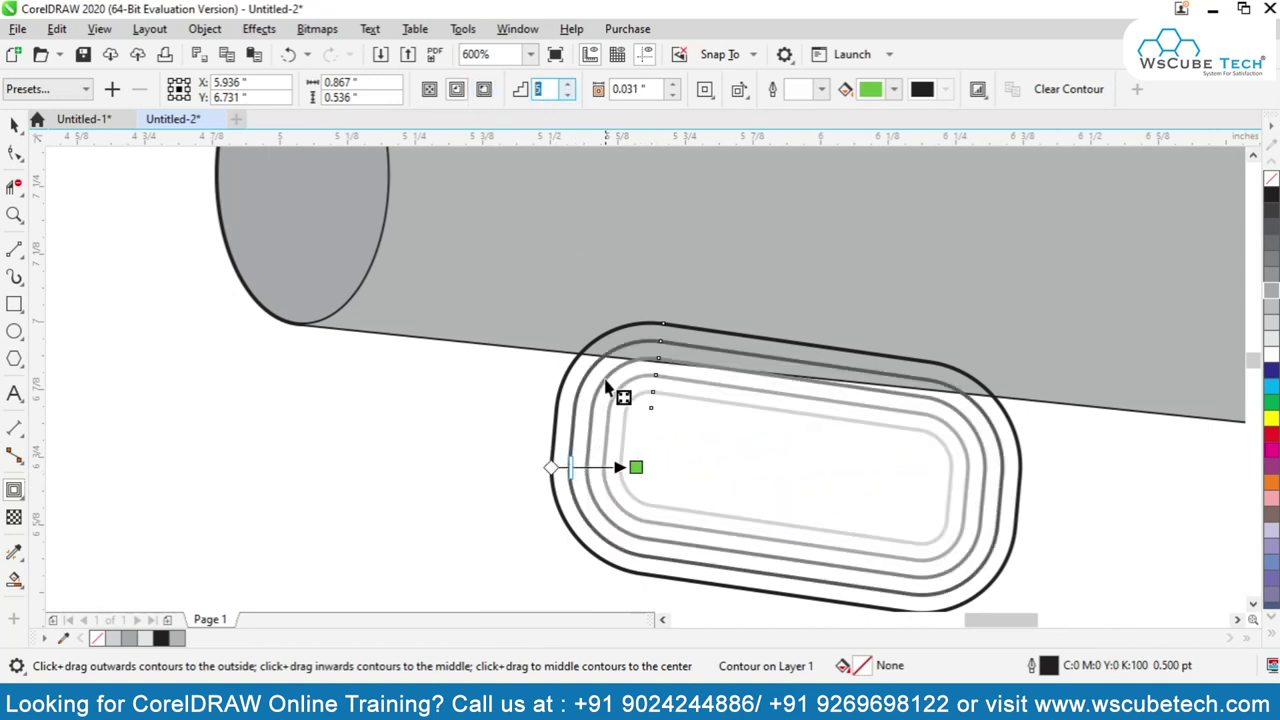
text(2)
key(Return)
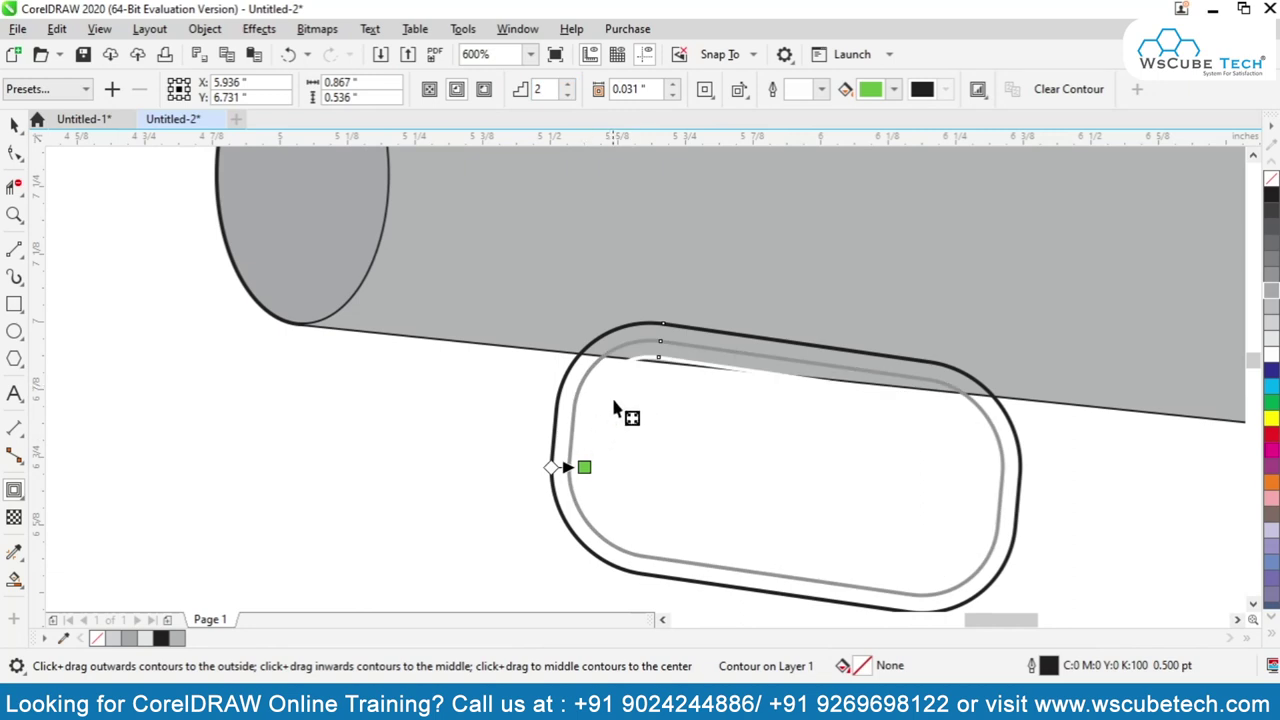
text(1)
key(Return)
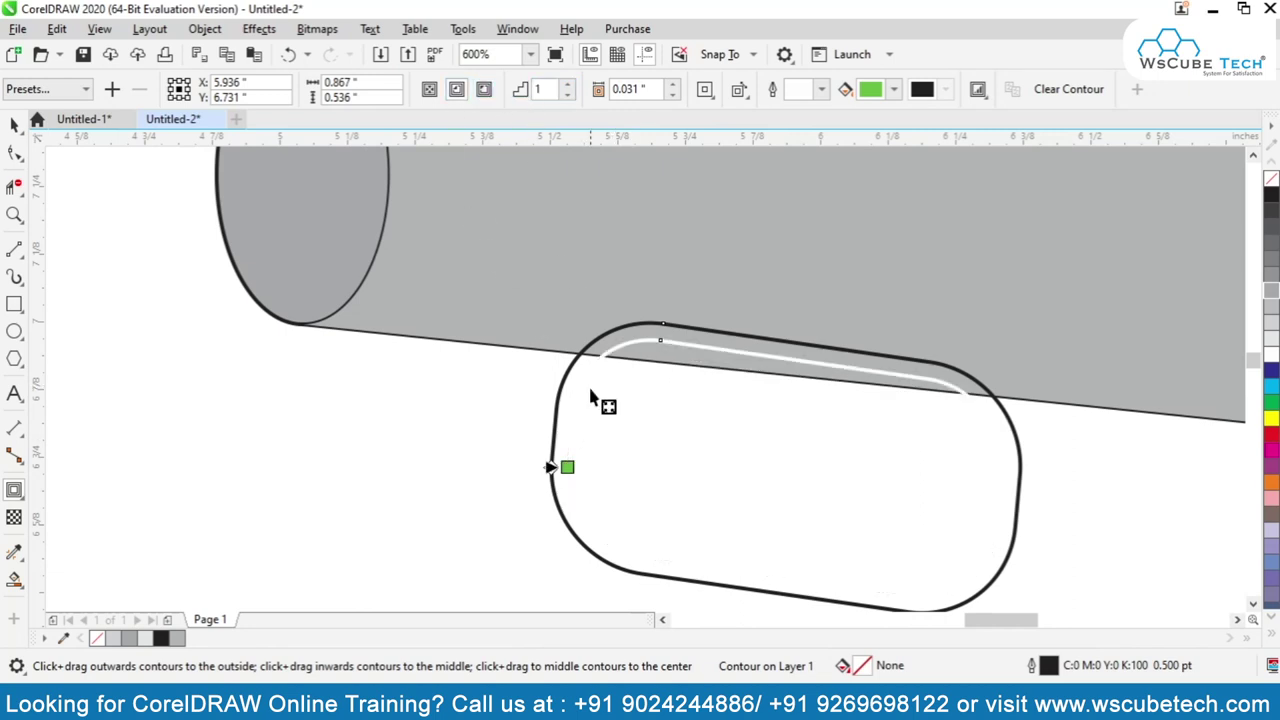
drag(578, 467, 597, 478)
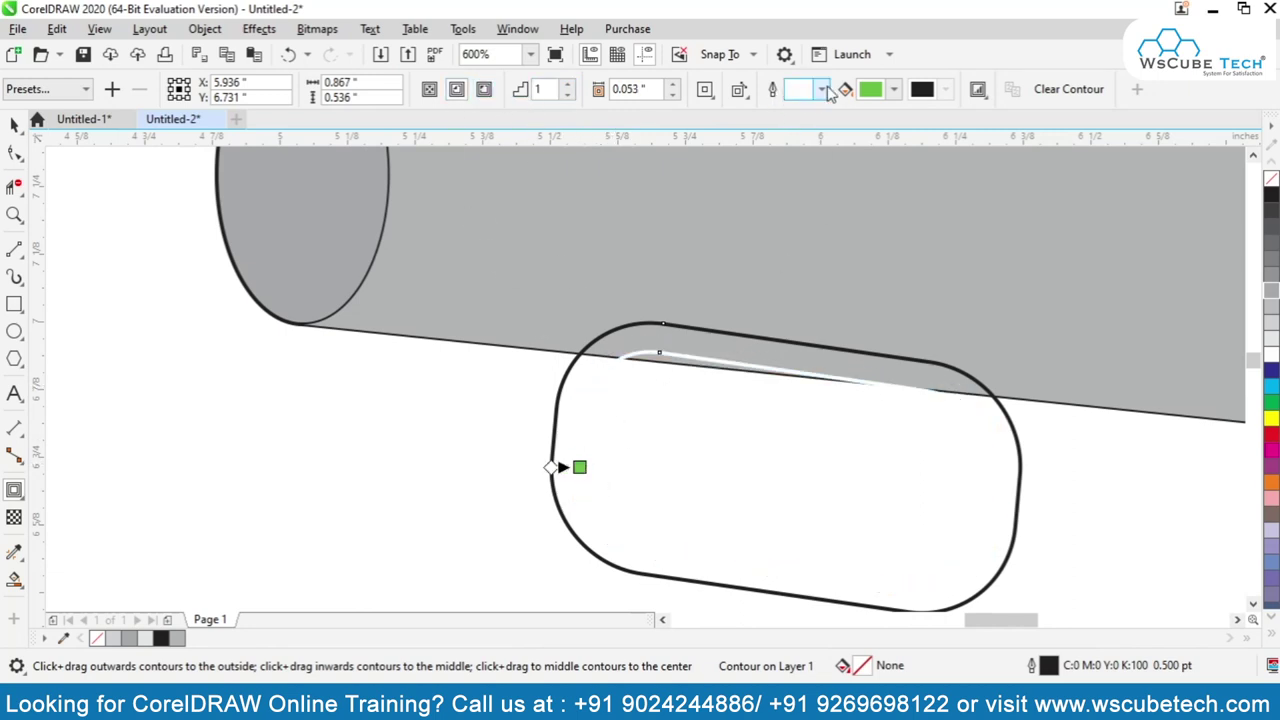
Set the contour's outline colour to black (C 75, M 68, Y 65, K 90)
click(824, 90)
click(799, 299)
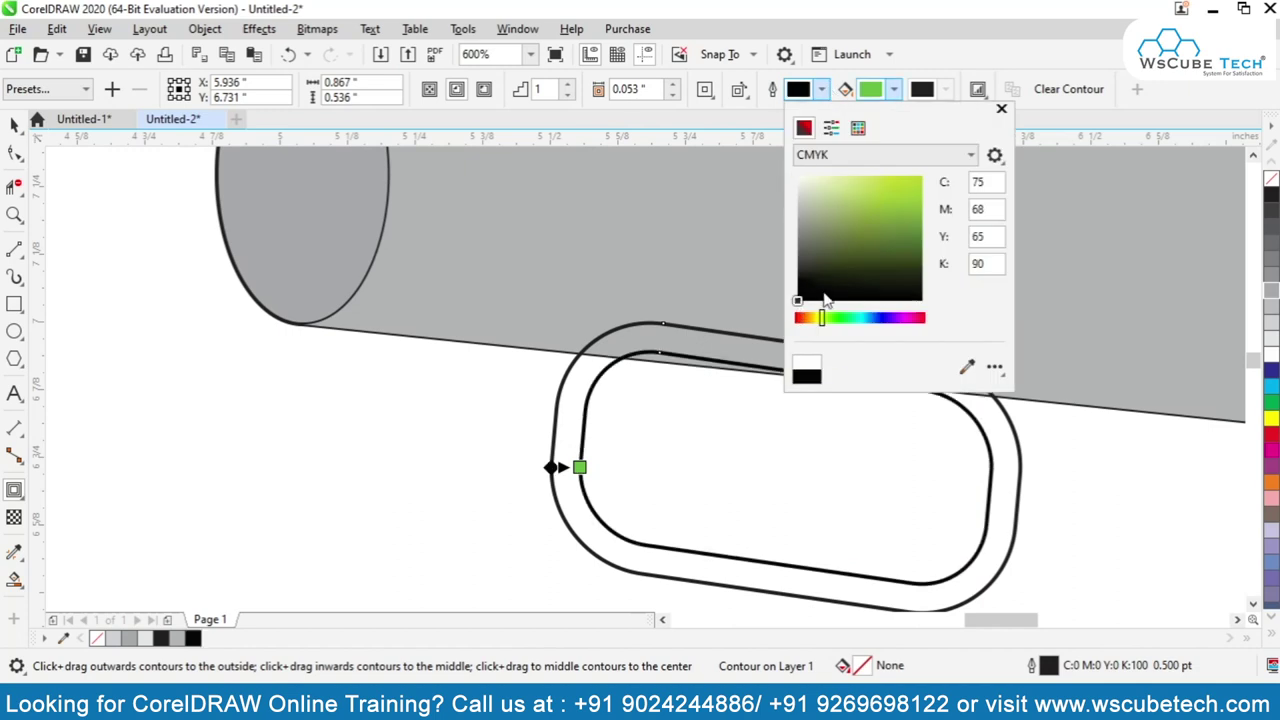
click(442, 458)
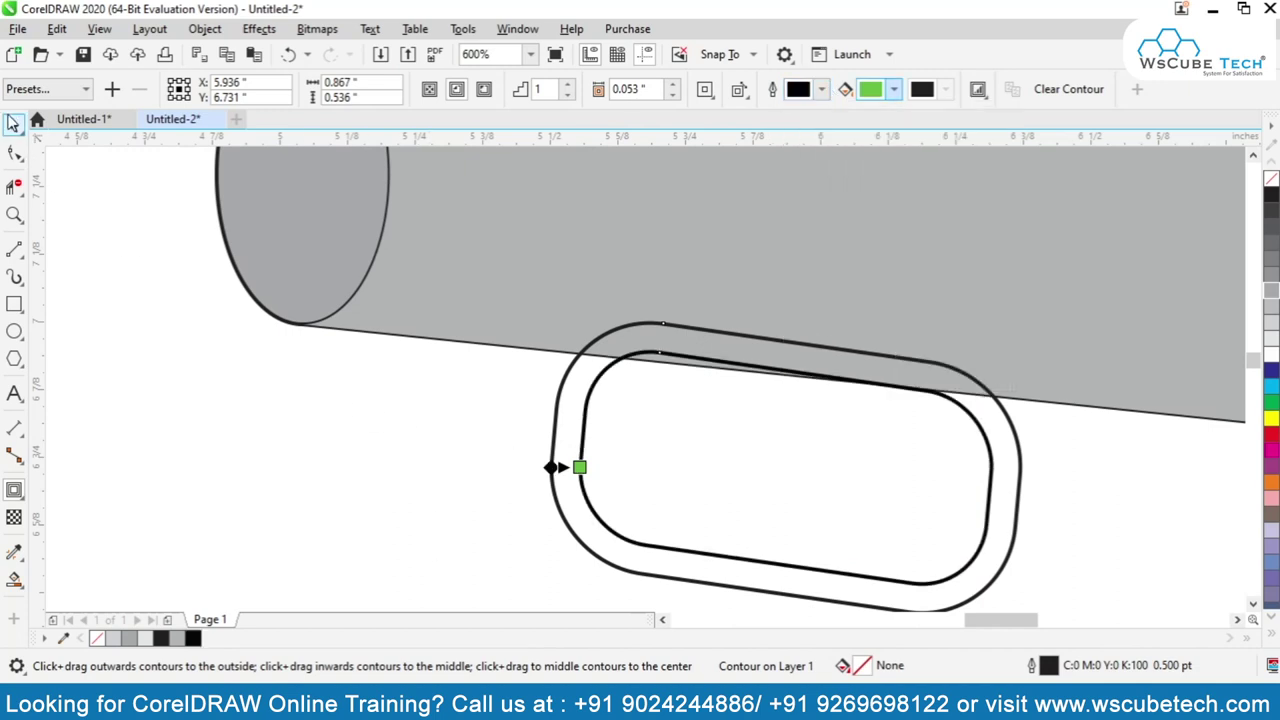
Break the contour apart from the rounded rectangle and combine the inner and outer outlines into one curve
click(12, 123)
click(205, 28)
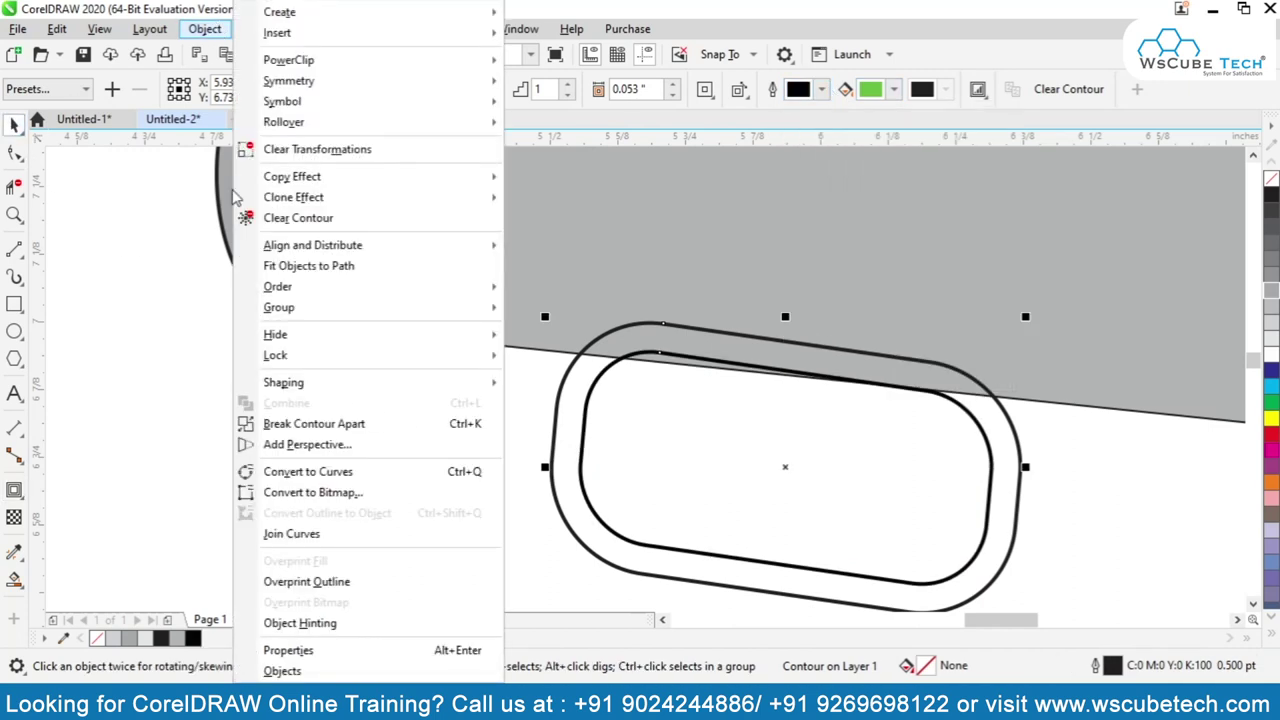
click(333, 424)
click(583, 448)
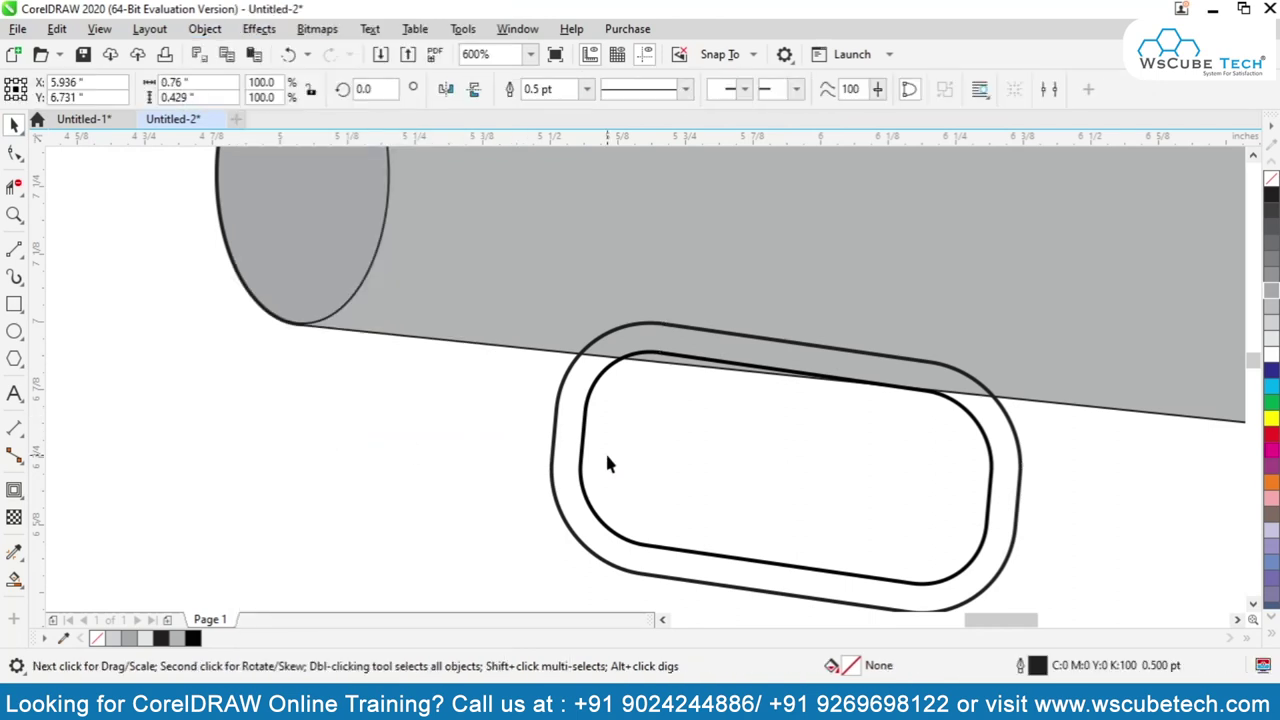
shift+click(568, 450)
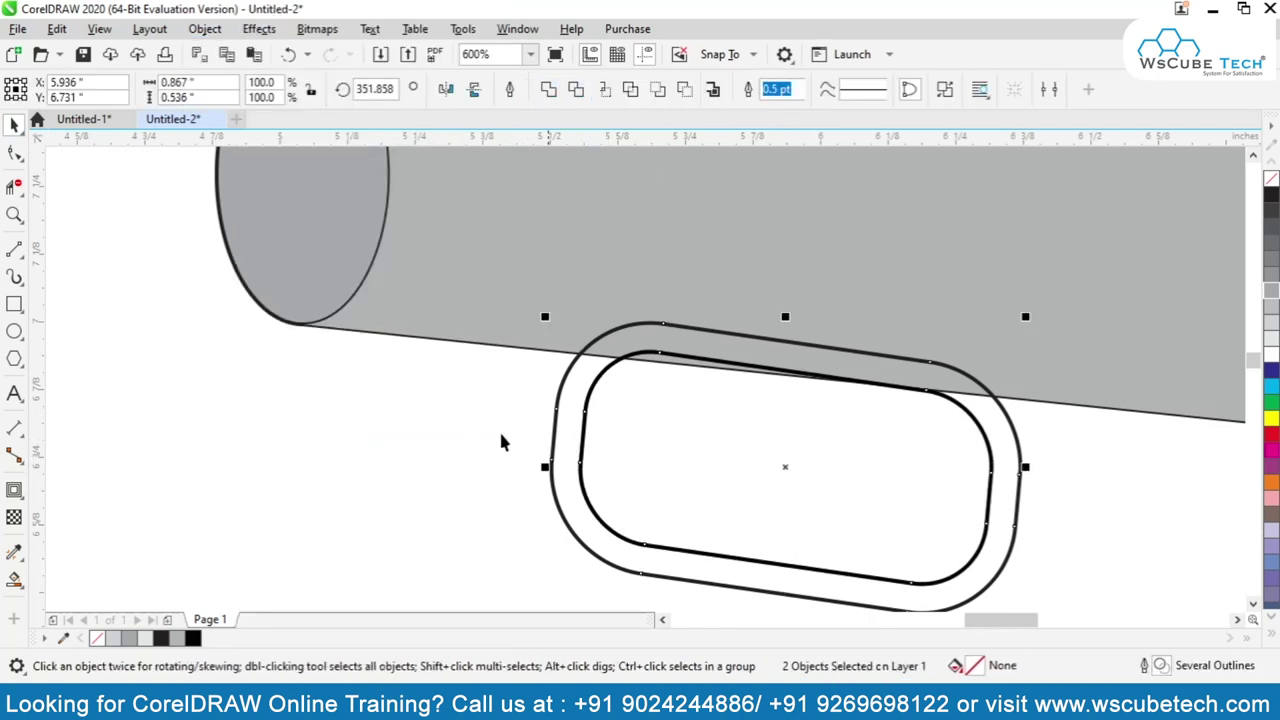
click(587, 462)
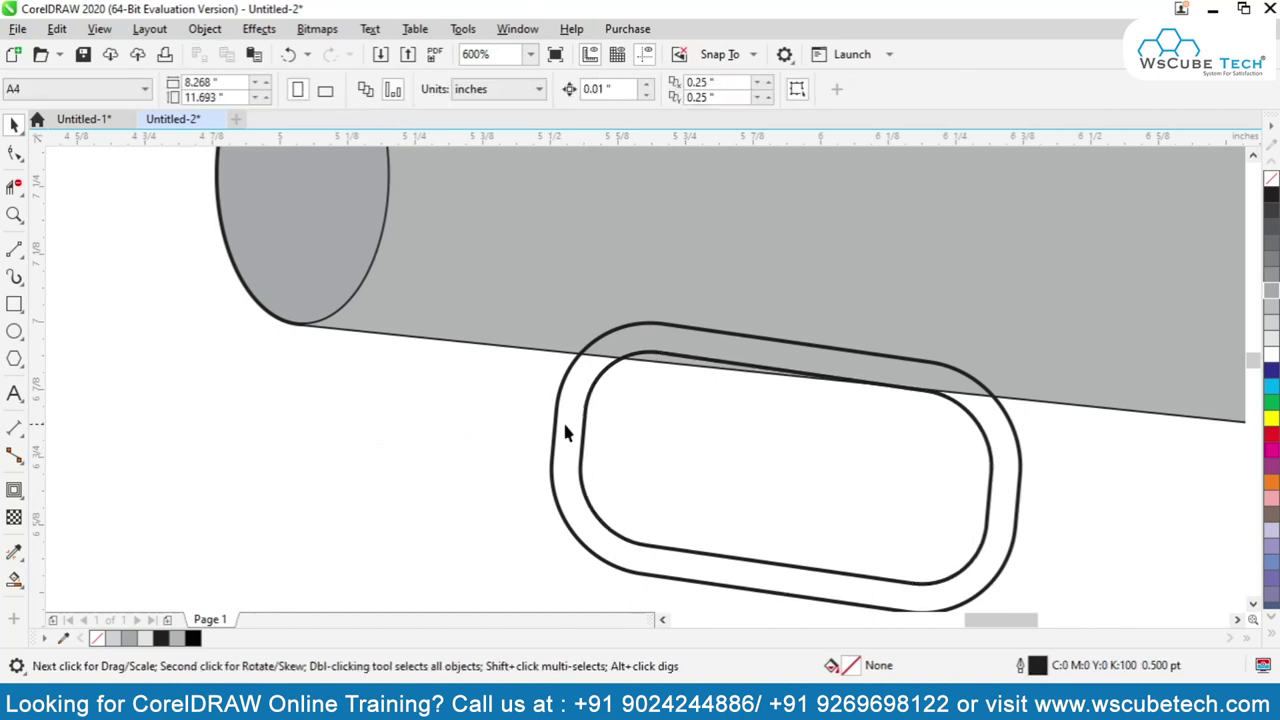
Move the combined handle slightly up against the cone's lower edge and rotate it by about 2.2 degrees to follow that edge
click(556, 412)
scroll(545, 362, down, 2)
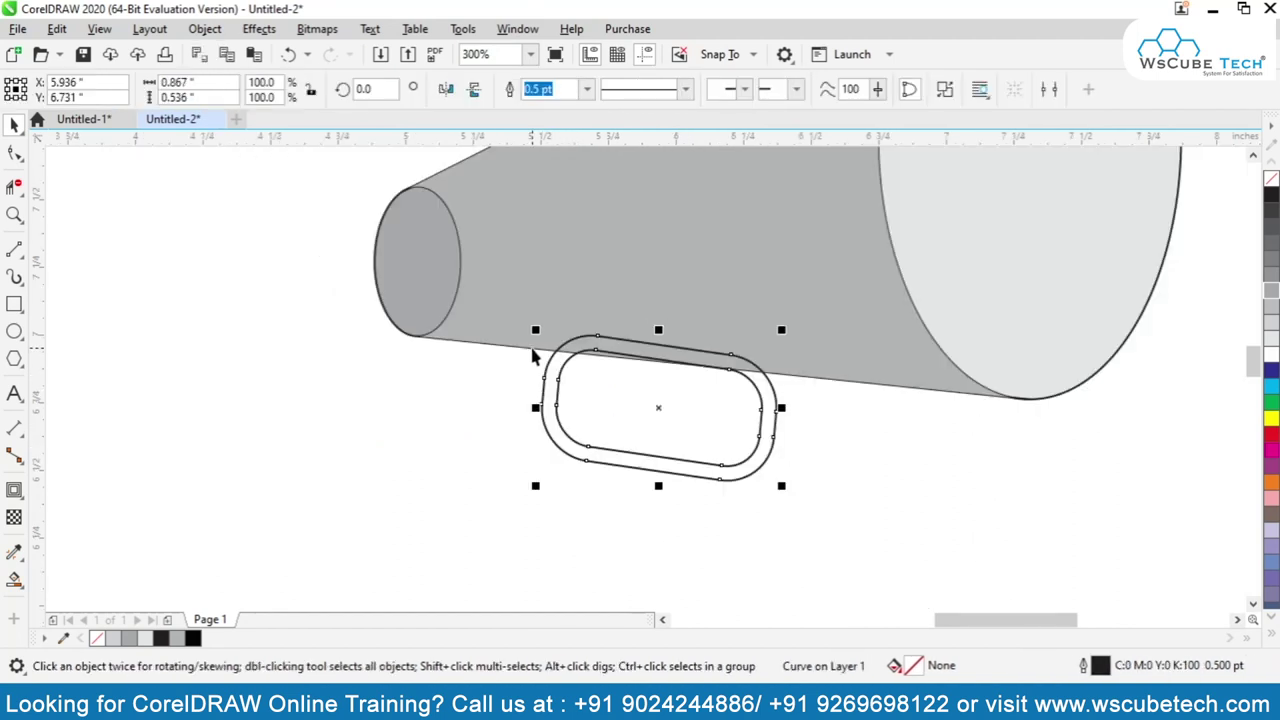
click(897, 463)
drag(729, 470, 737, 463)
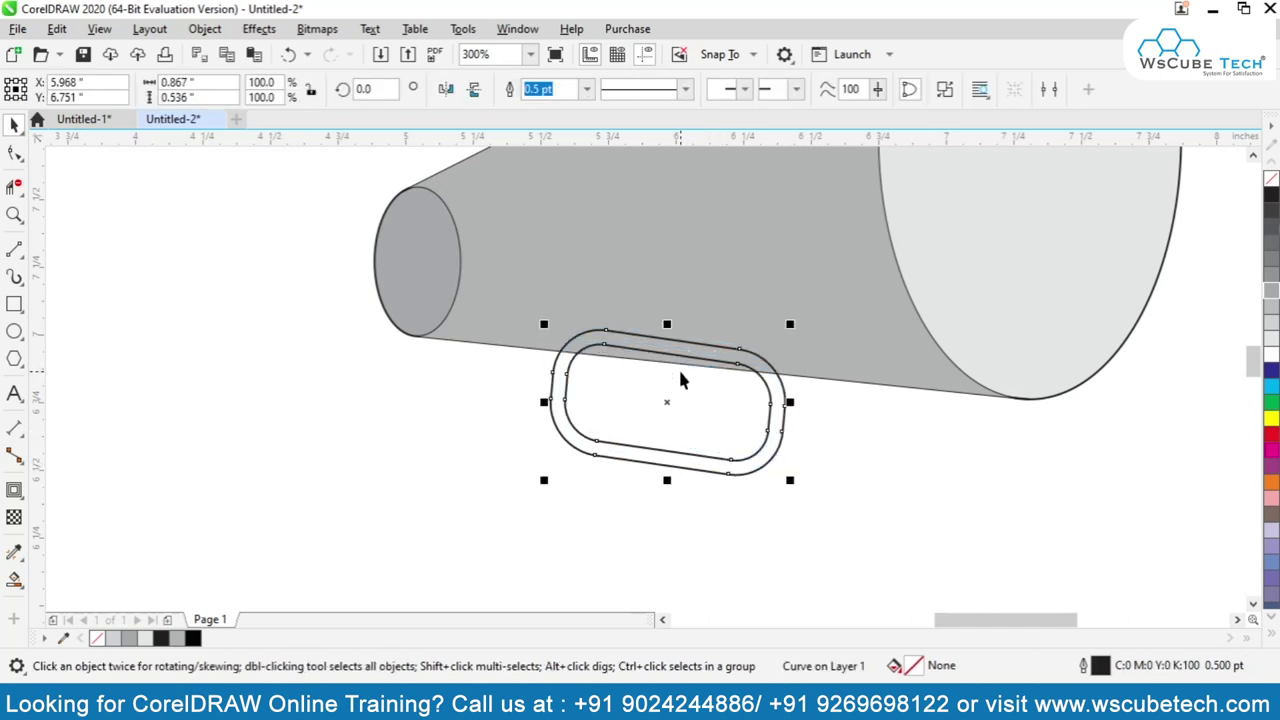
click(669, 401)
drag(539, 321, 524, 333)
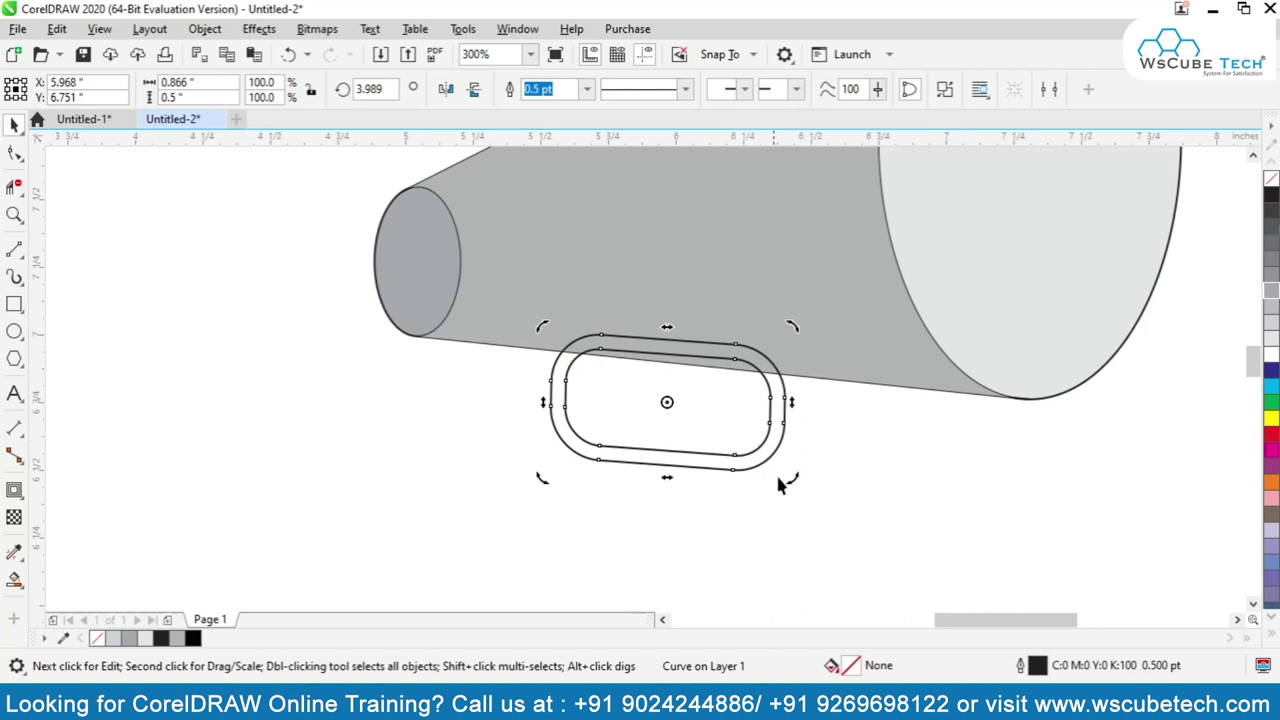
drag(796, 483, 791, 482)
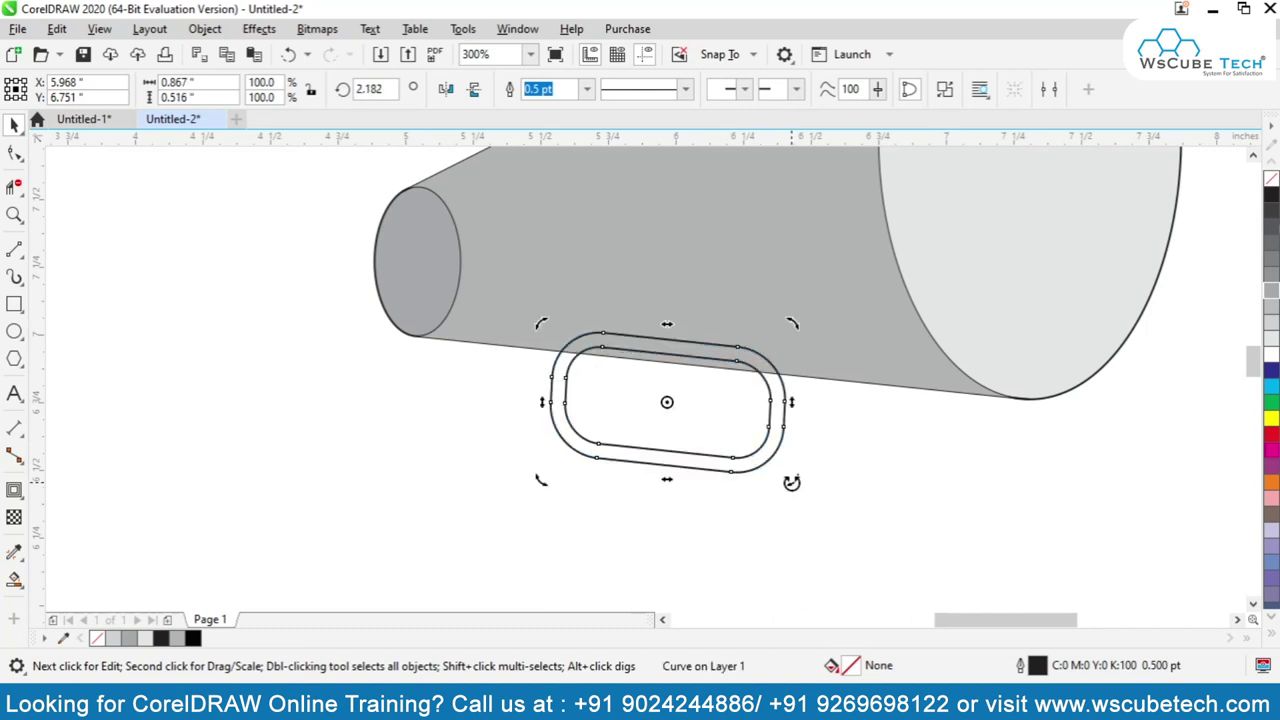
Weld the handle to the grey cone body so they form one shape
shift+click(689, 280)
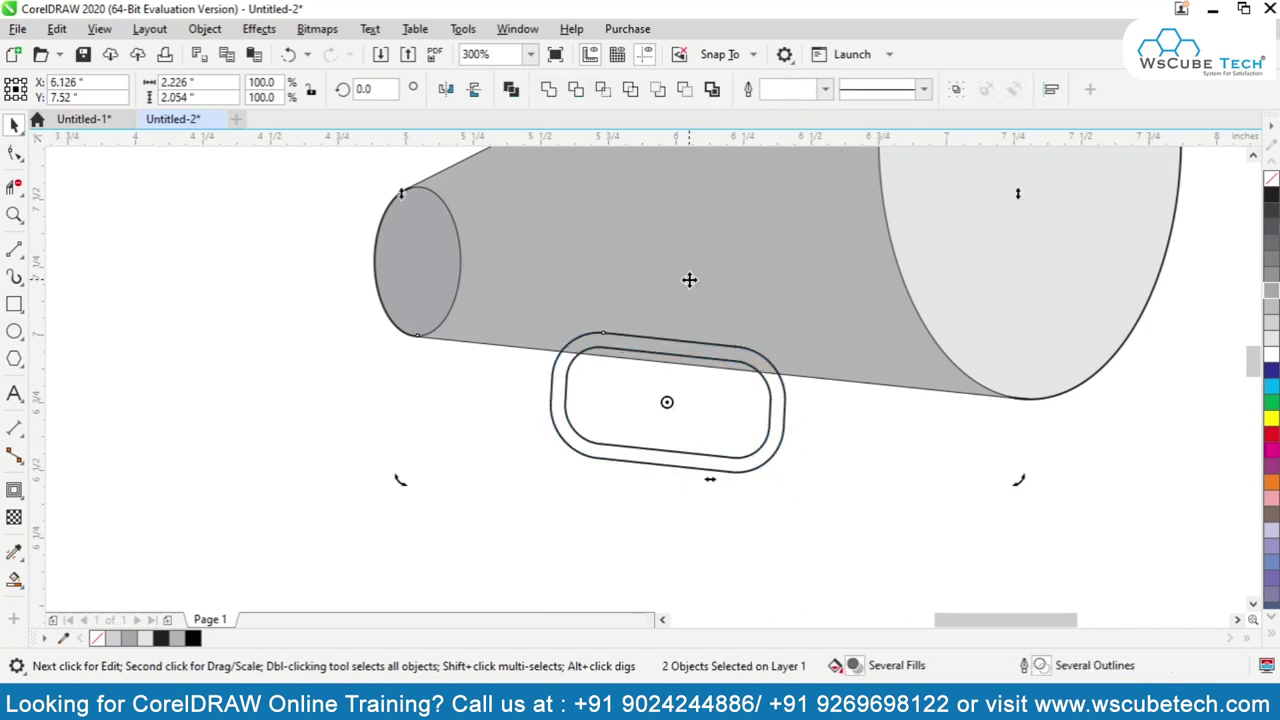
click(546, 95)
click(586, 445)
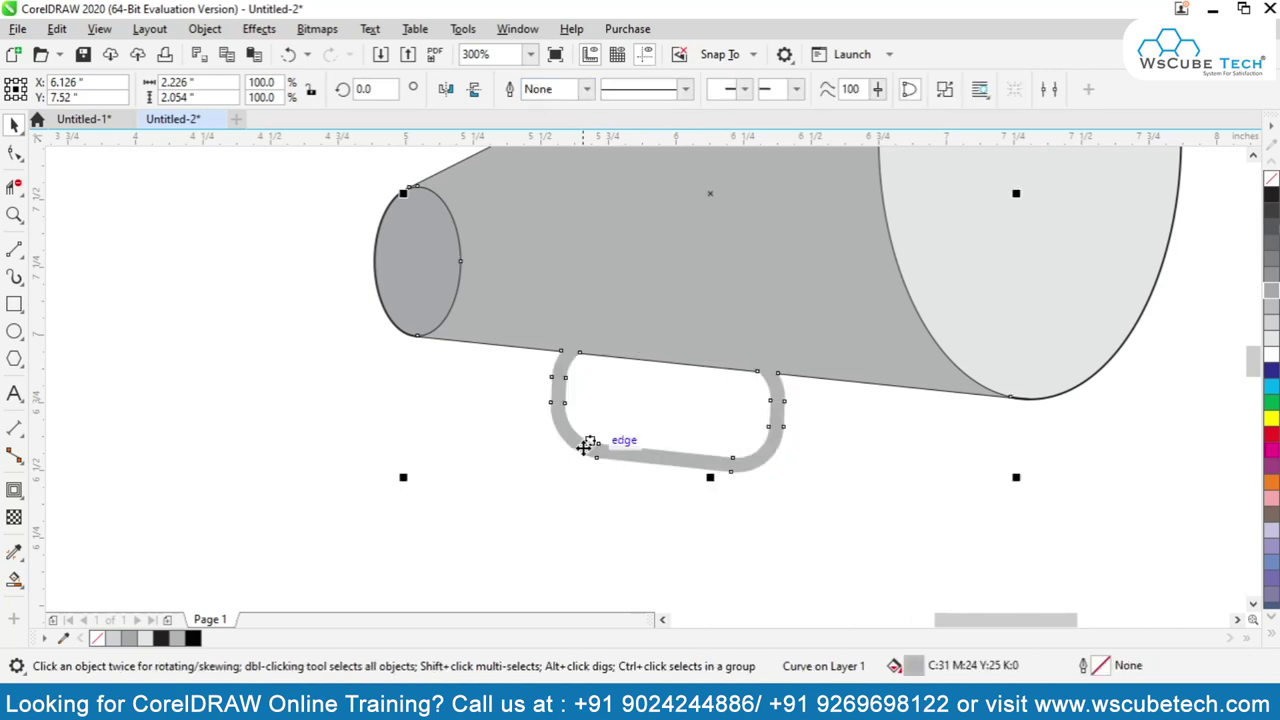
click(518, 387)
Group all the megaphone parts and move the group toward the hexagon, below the Envelope Tool heading
scroll(518, 387, down, 2)
scroll(528, 446, down, 2)
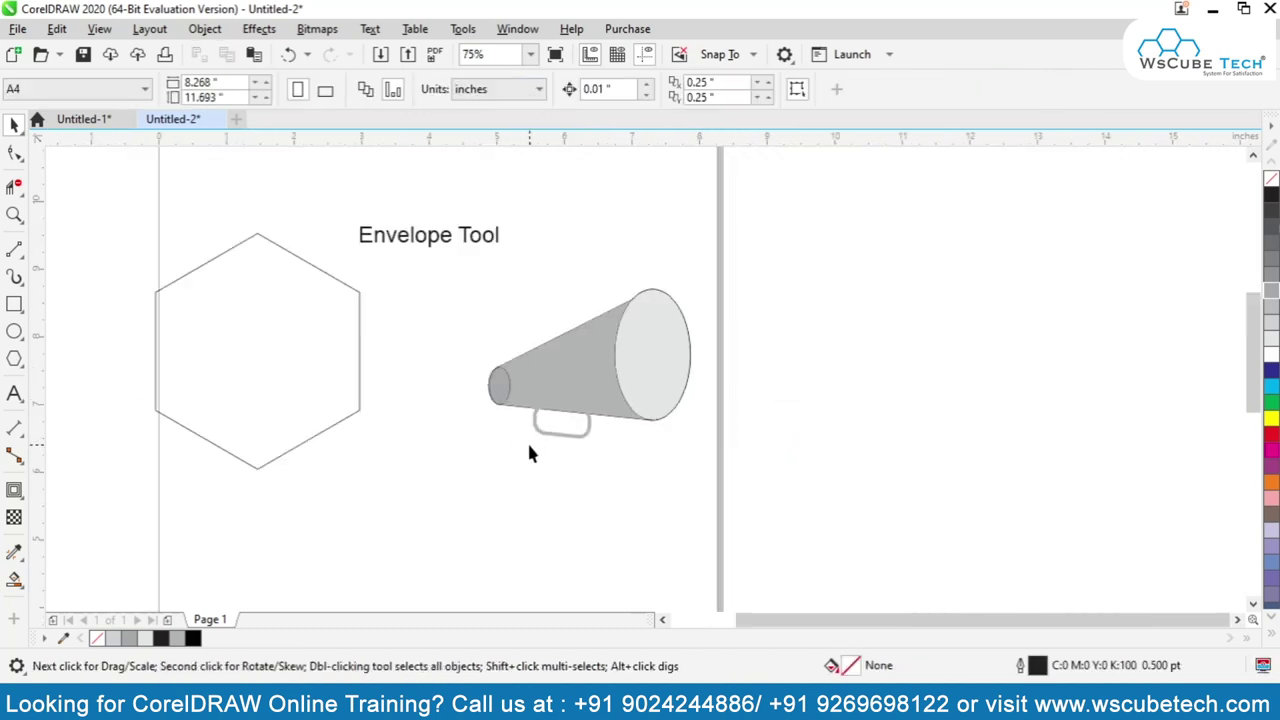
drag(626, 398, 477, 486)
key(ctrl+g)
drag(563, 370, 489, 375)
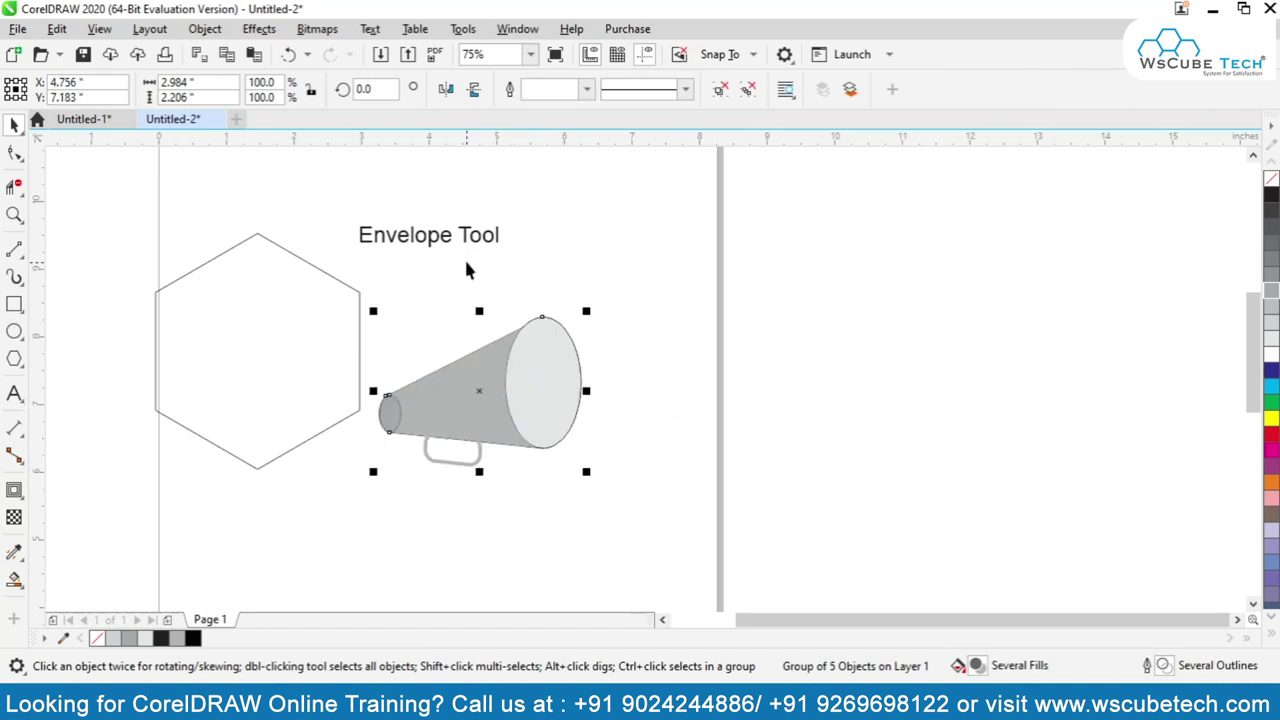
click(27, 393)
drag(628, 392, 745, 463)
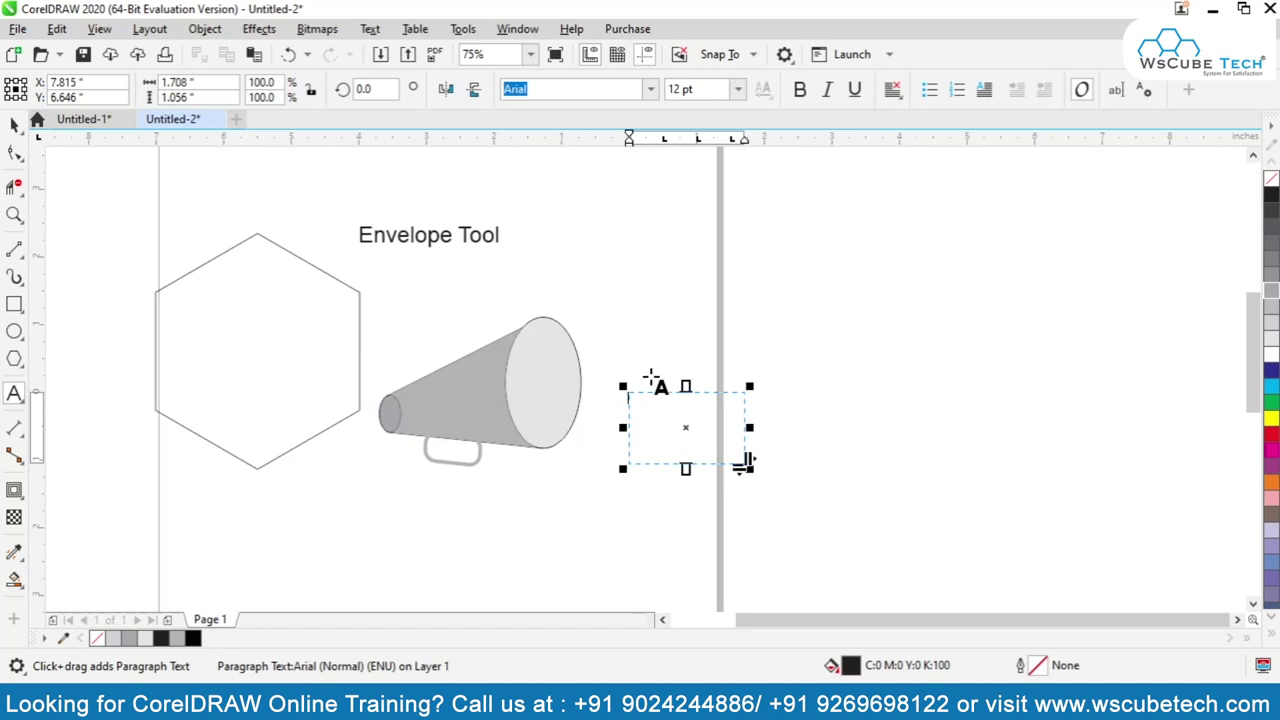
click(13, 126)
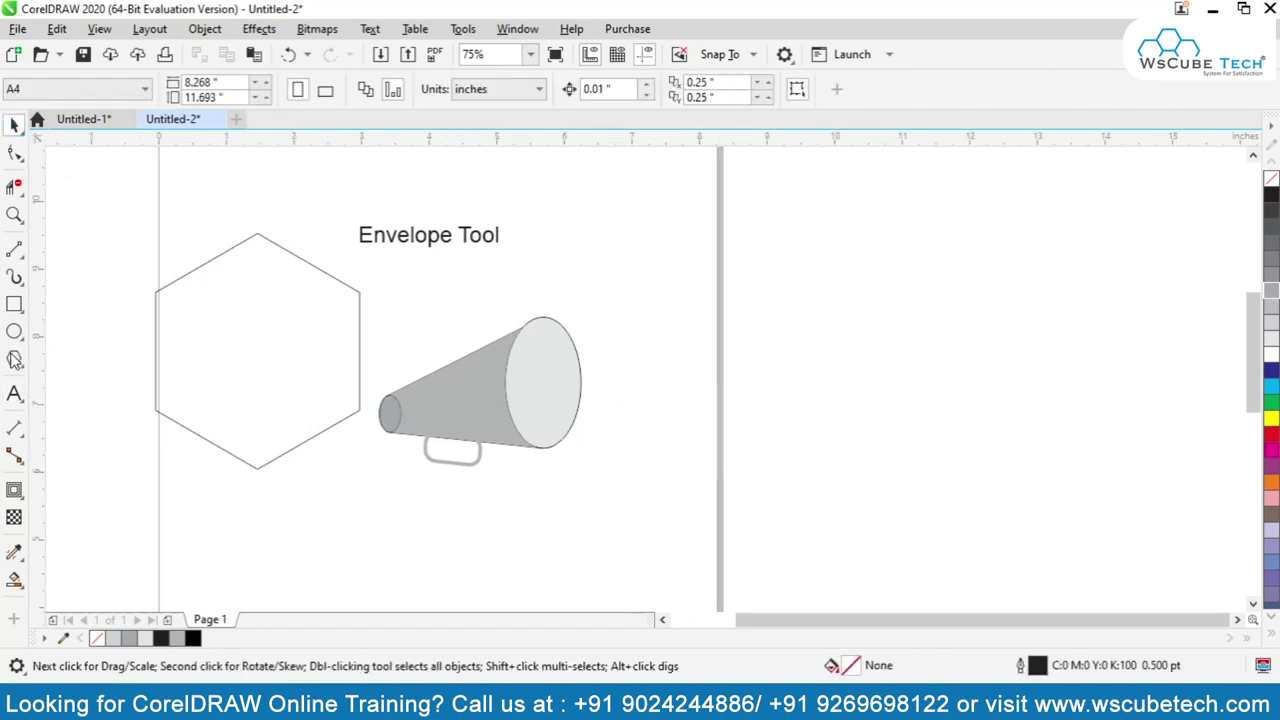
Add the artistic text "Sale" beside the megaphone's wide opening
click(14, 393)
click(604, 372)
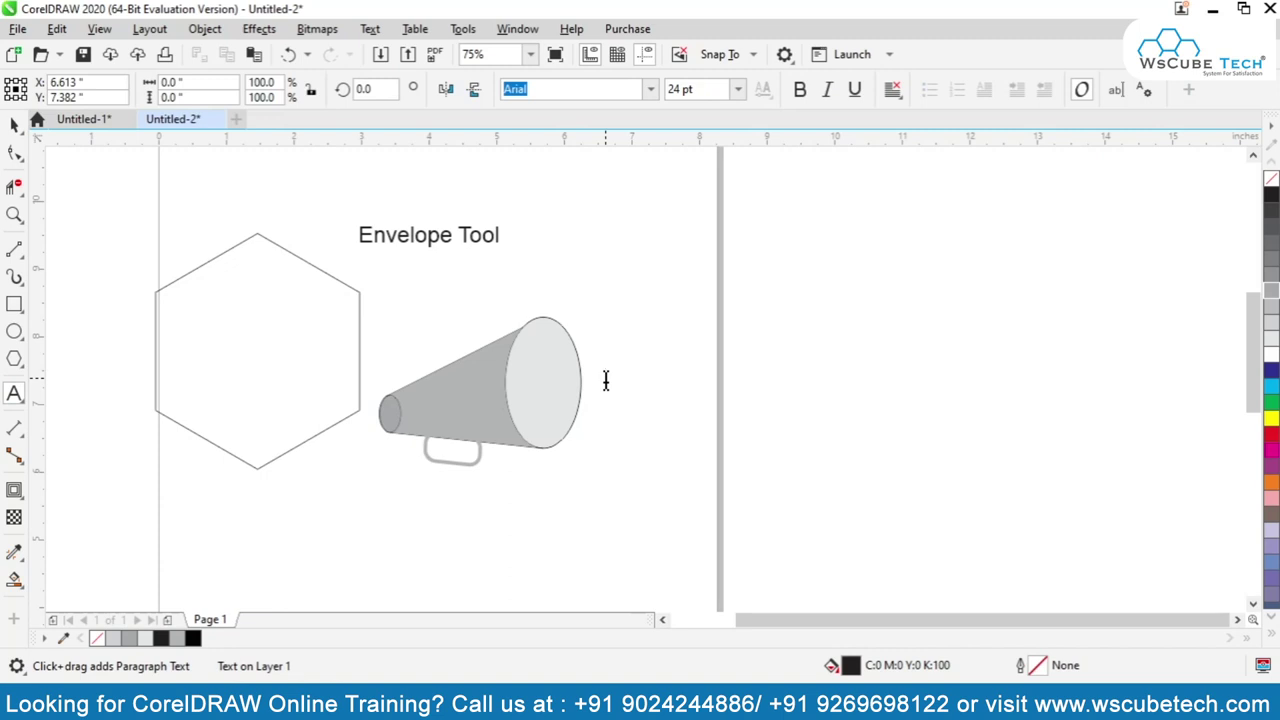
text(Sale)
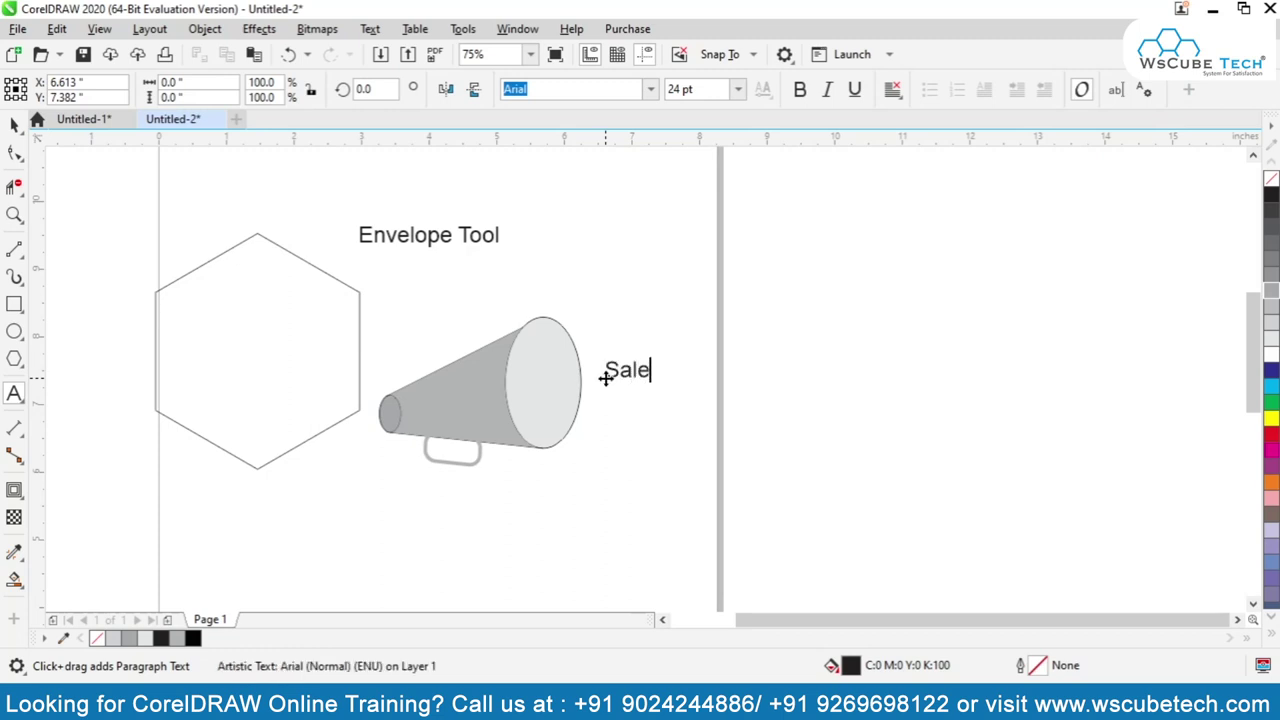
key(Escape)
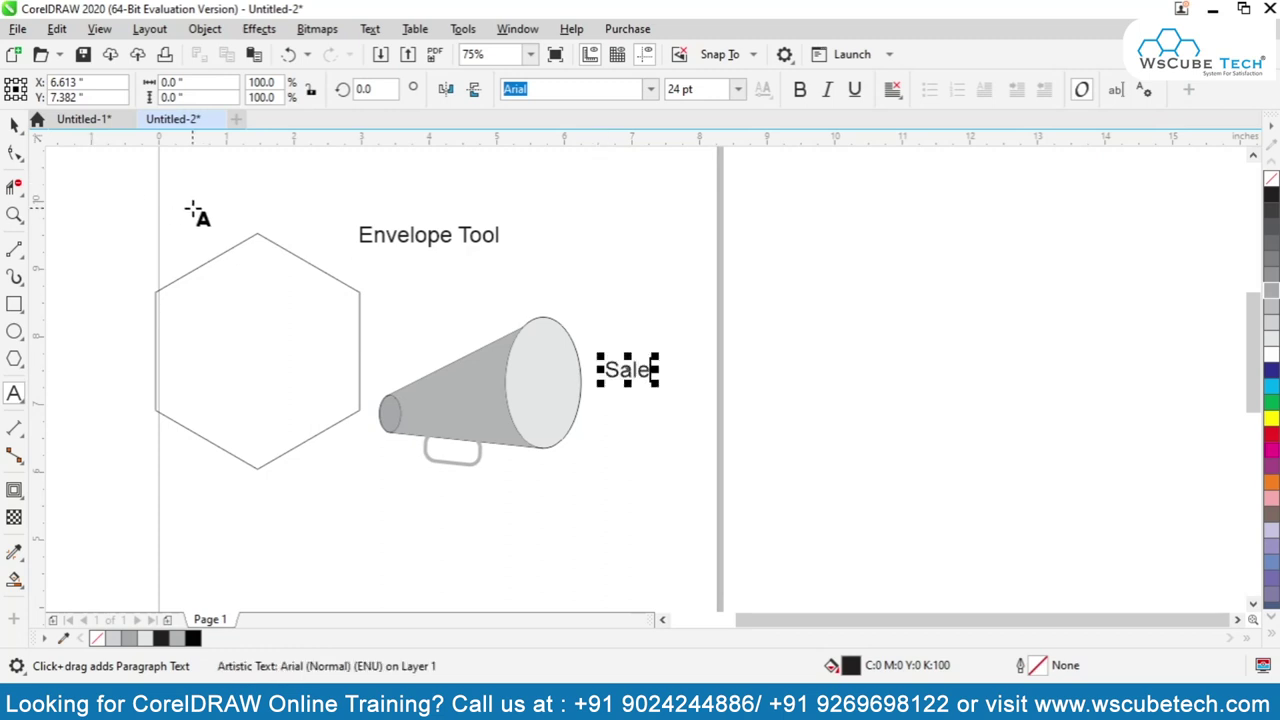
Set the text's font to Kruti Dev 010 and replace its wording with "ध्यान से सुनो"
key(ctrl+a)
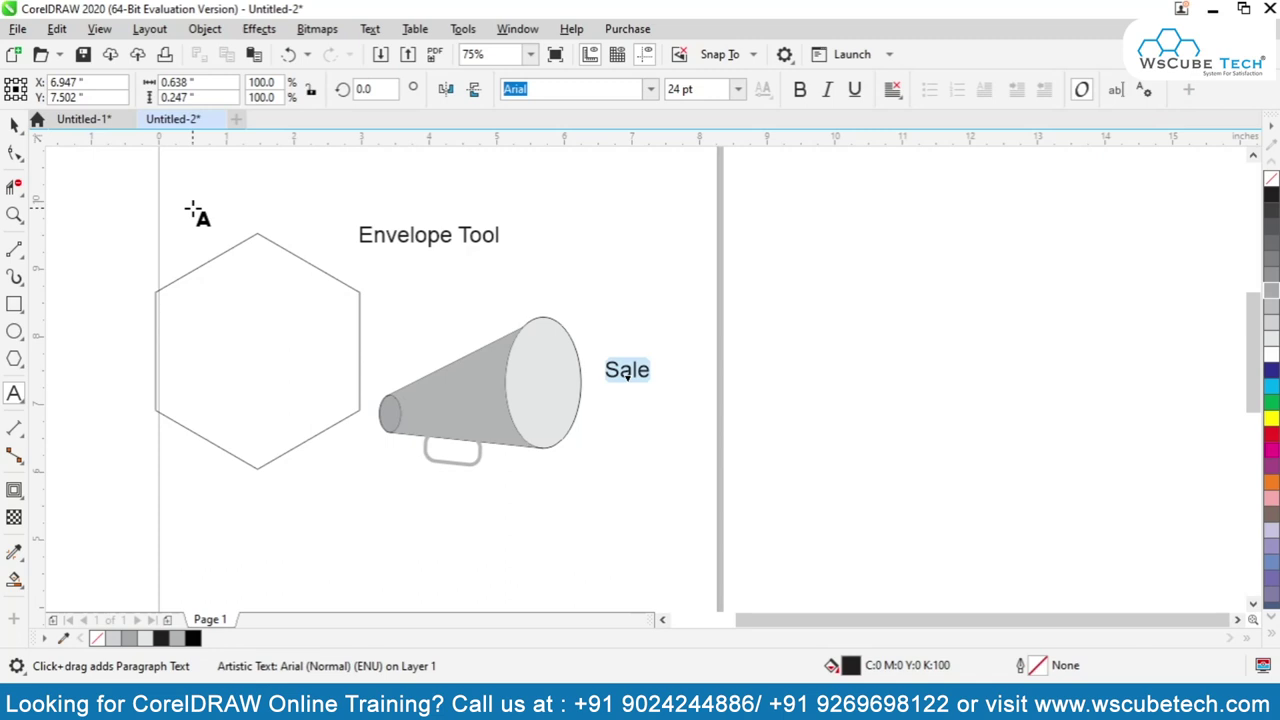
click(650, 89)
scroll(609, 325, down, 8)
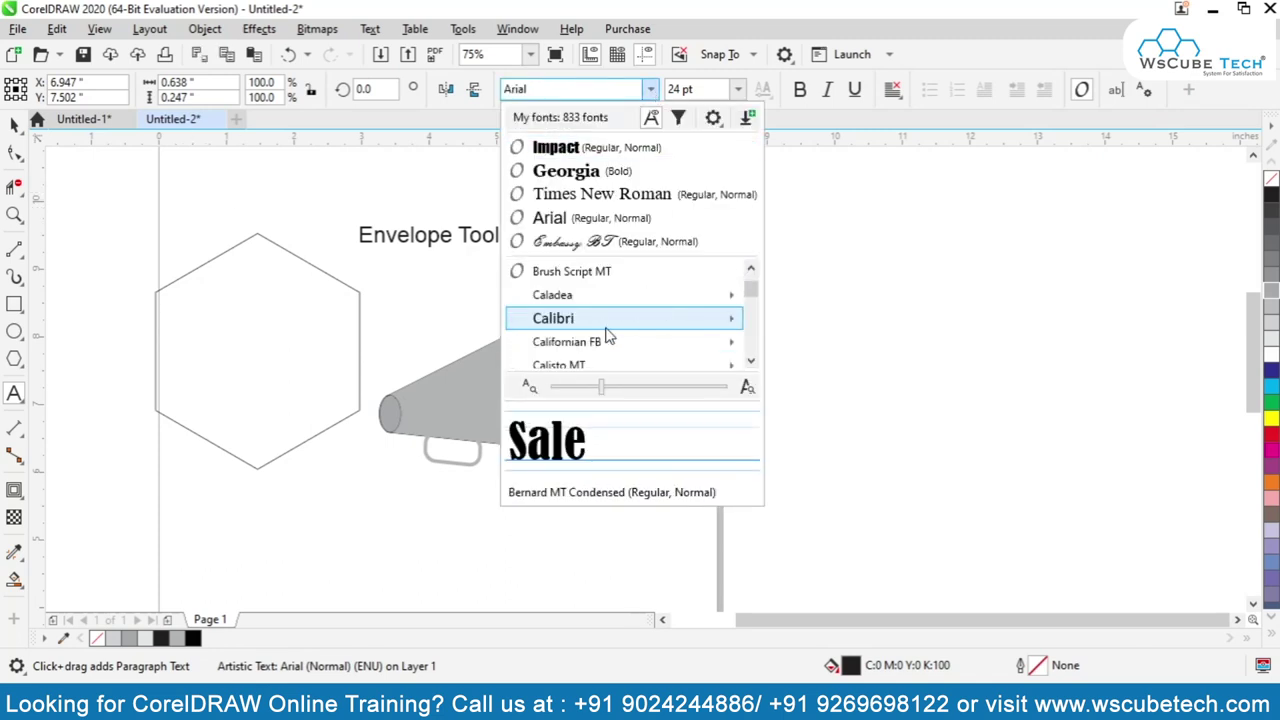
mouse_move(610, 330)
scroll(609, 330, down, 10)
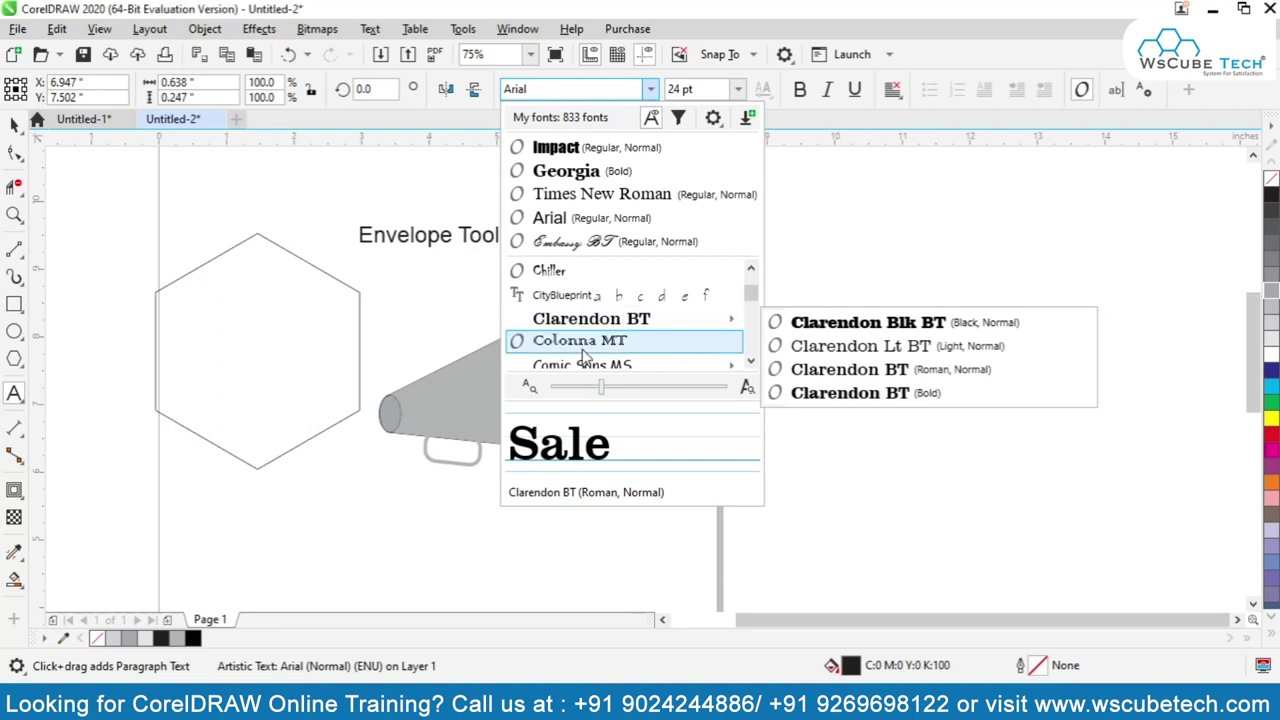
scroll(585, 318, down, 10)
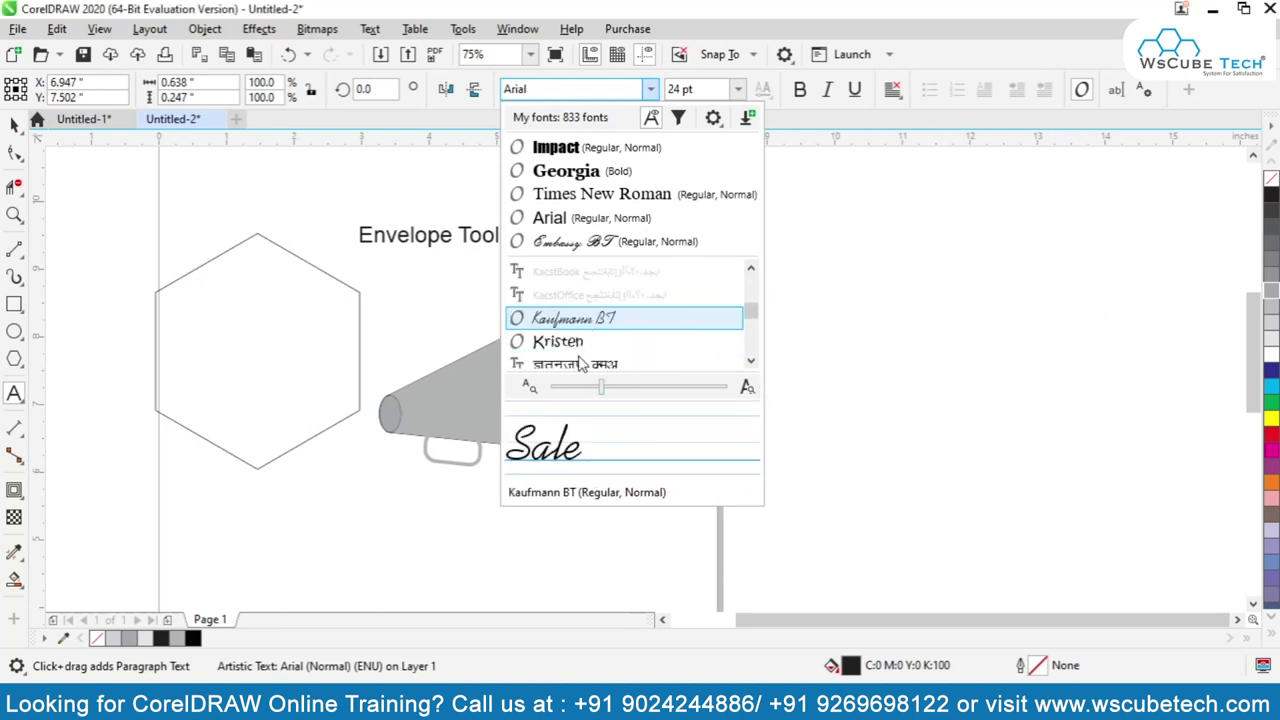
scroll(580, 365, down, 5)
scroll(576, 295, up, 5)
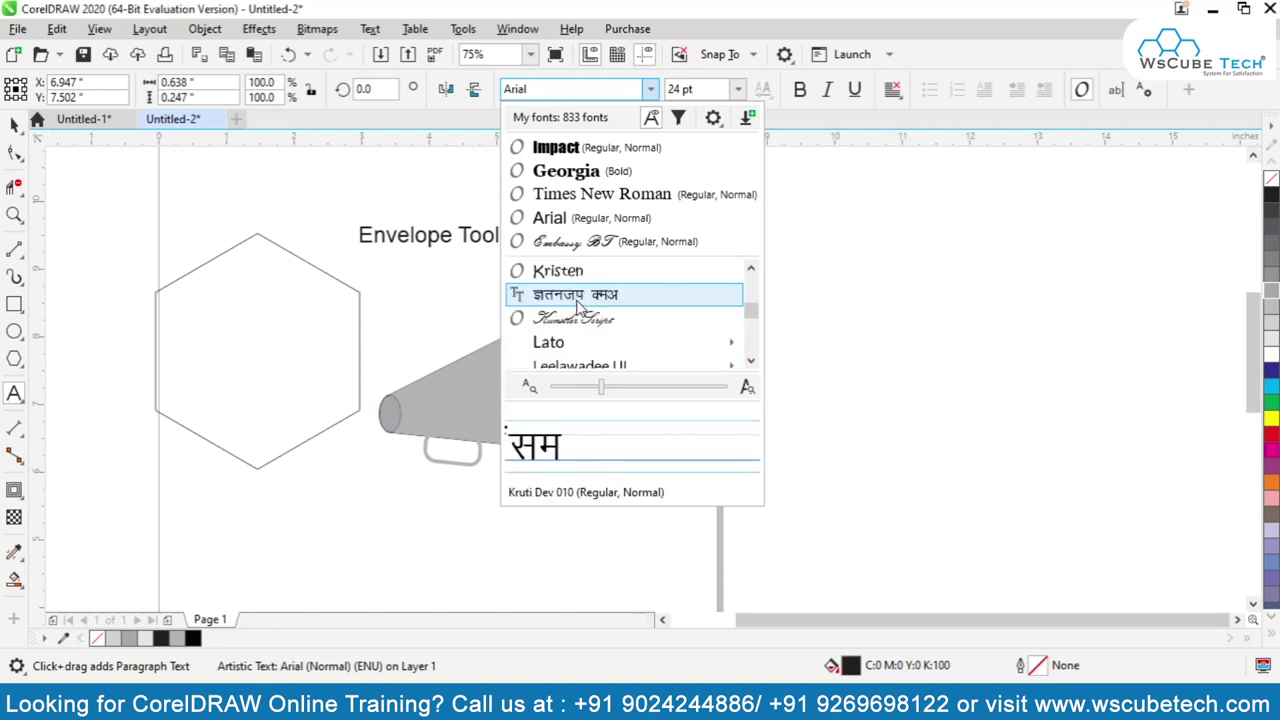
click(578, 298)
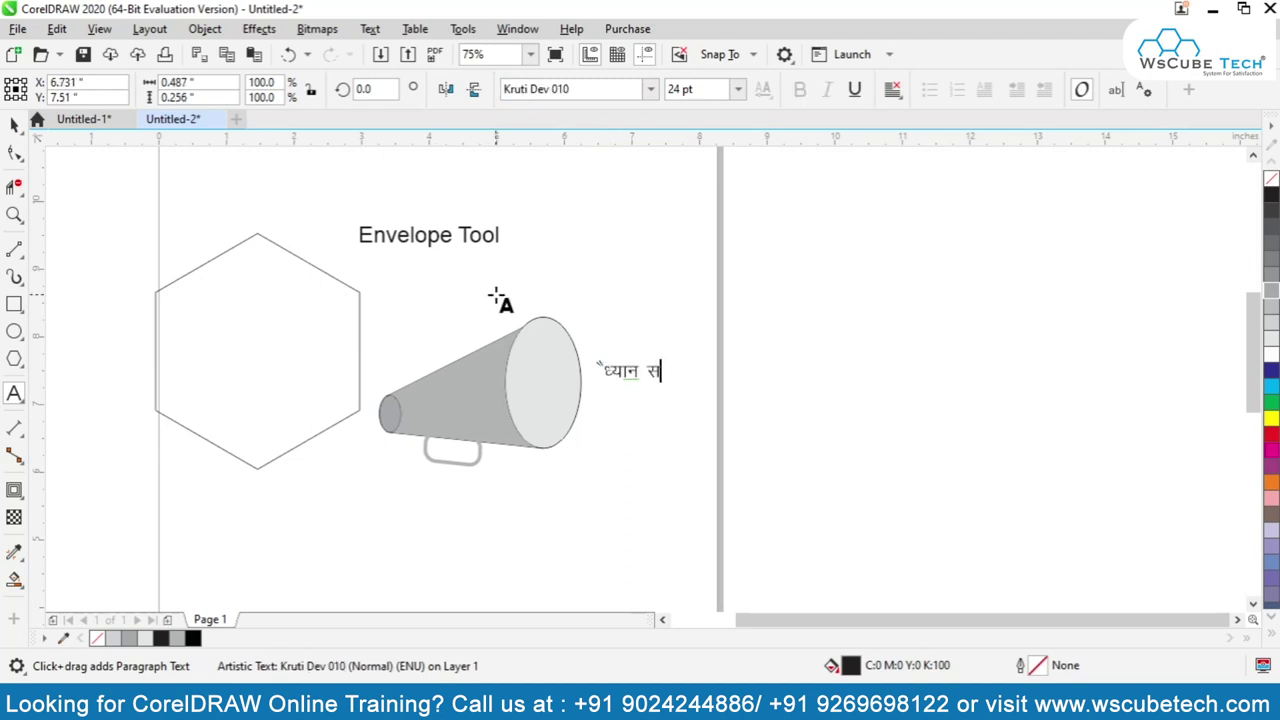
key(ctrl+space)
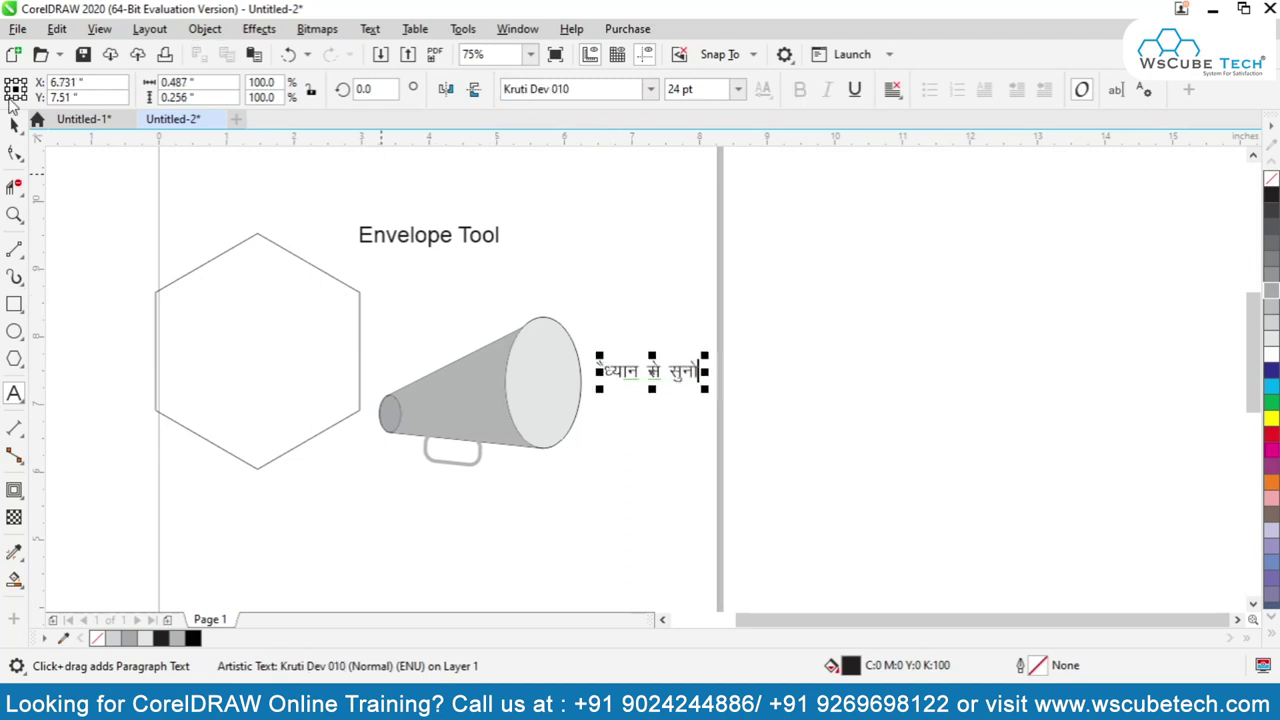
Enlarge the Hindi text to about 75 pt at the megaphone's mouth and fill it with red (M 100, Y 100)
drag(603, 390, 505, 420)
drag(628, 388, 640, 401)
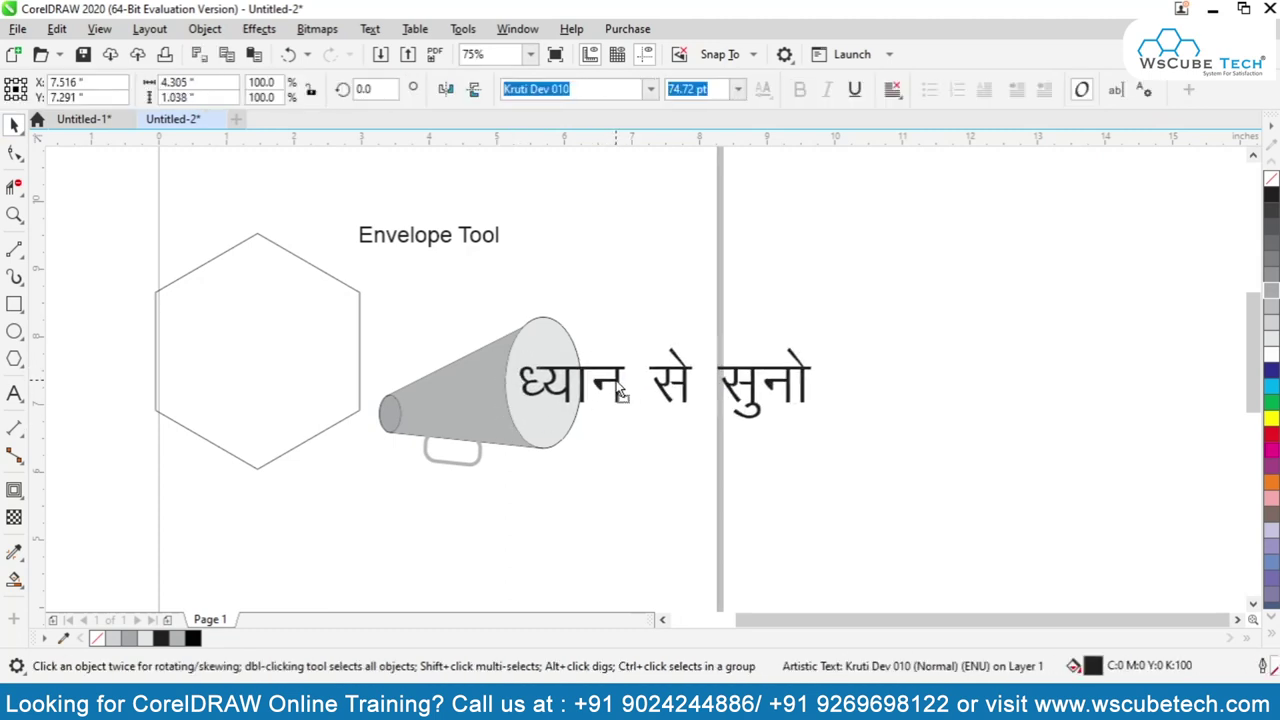
click(1271, 434)
Move the hexagon up and away from the megaphone, and position the red text so it starts inside the megaphone's opening
click(276, 342)
drag(223, 346, 250, 250)
drag(850, 318, 703, 386)
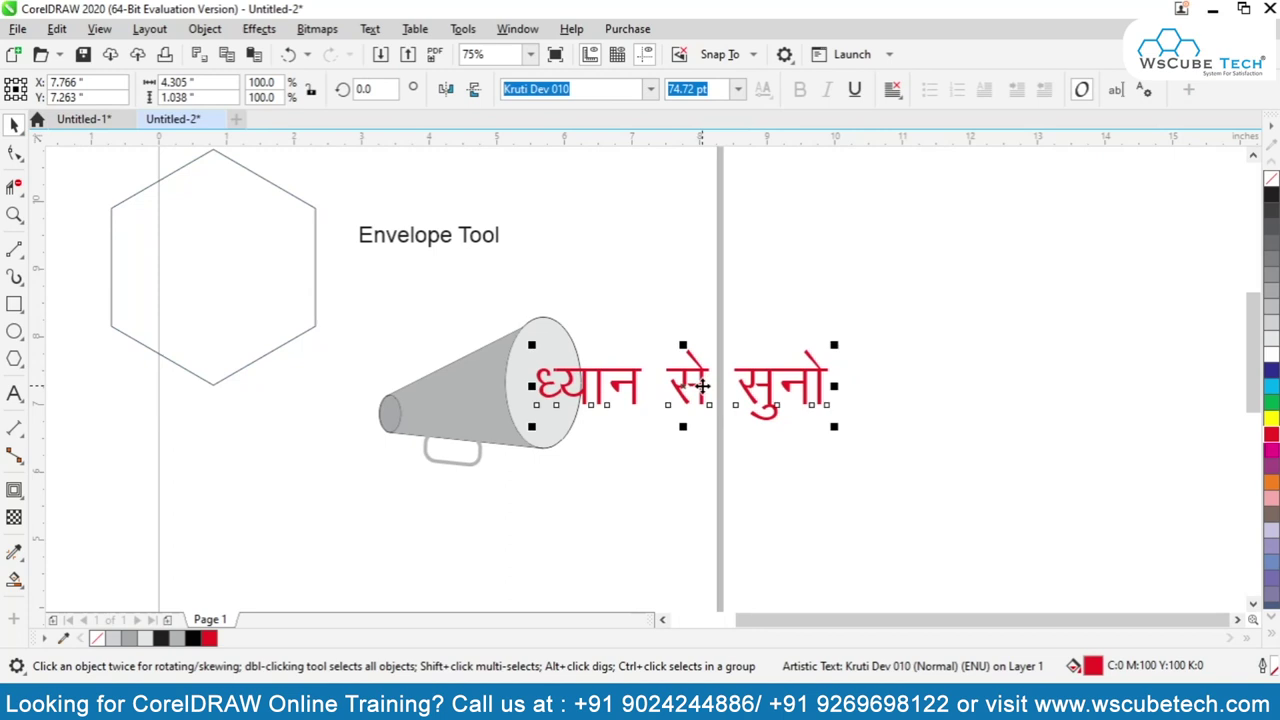
Start the Envelope tool on the red Hindi text
click(13, 492)
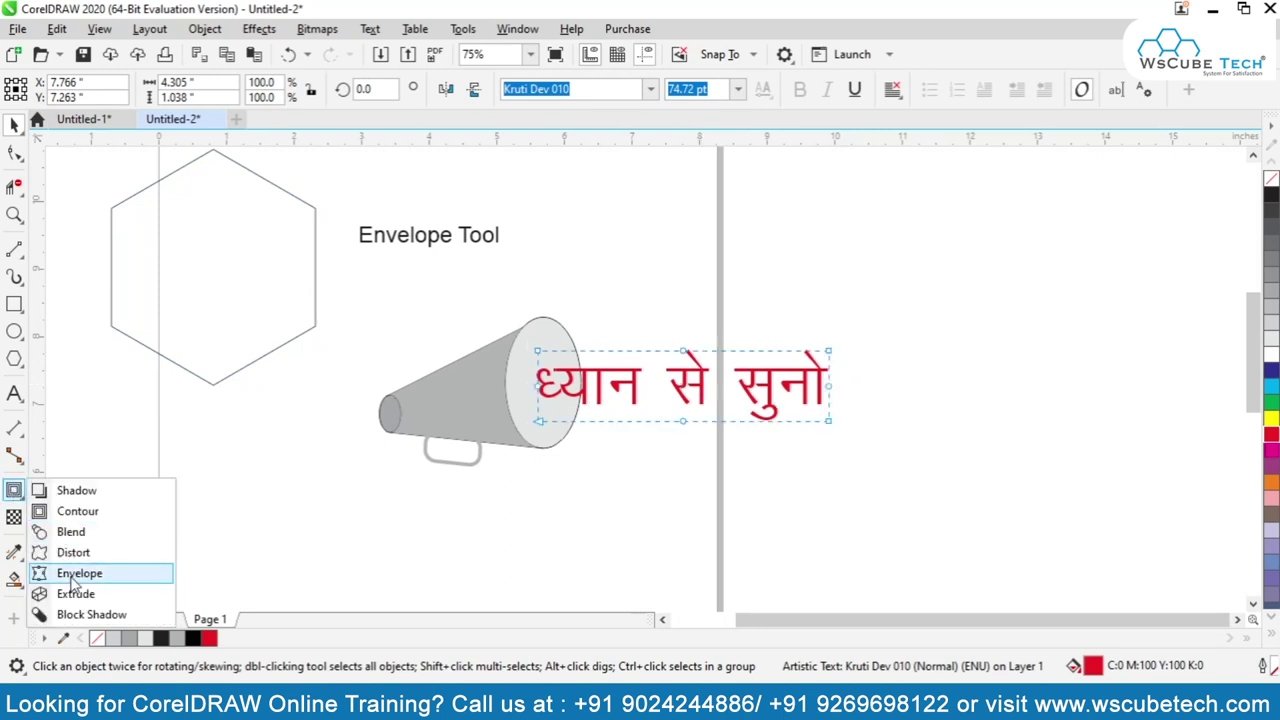
click(73, 577)
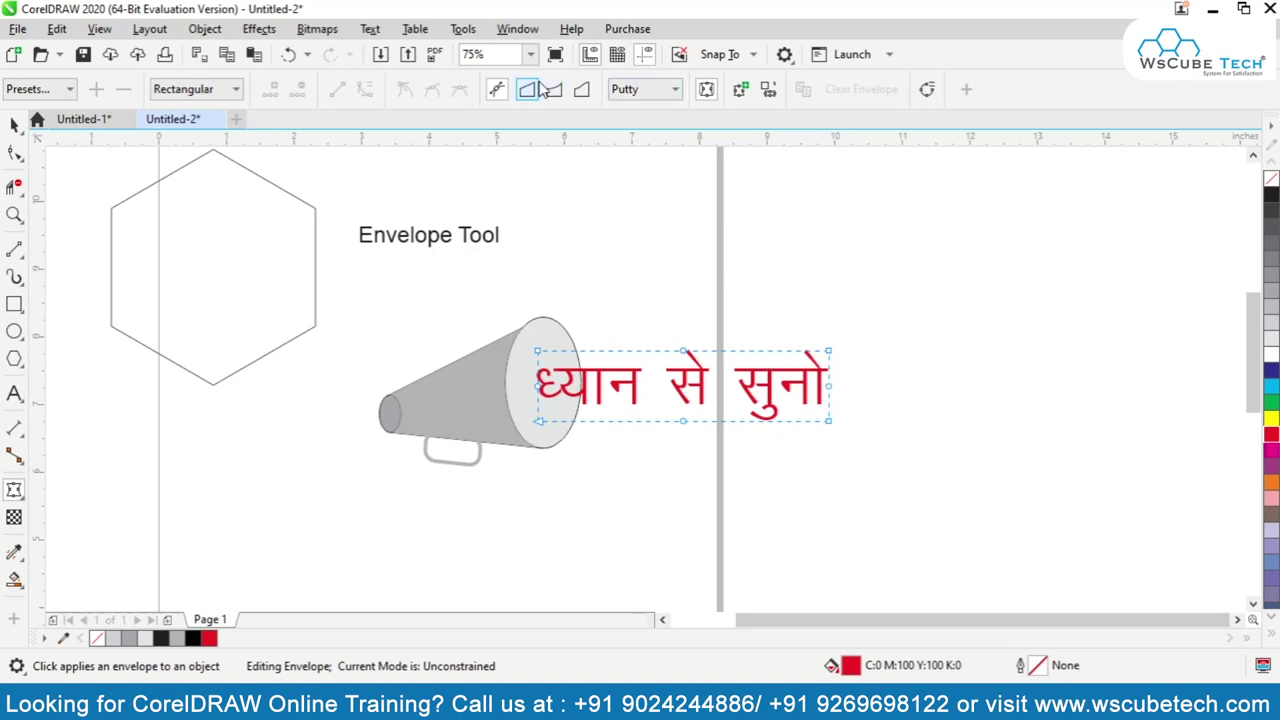
Try to flare the red text by pulling its outer corner and middle envelope nodes in unconstrained mode, and undo these changes
drag(828, 353, 834, 282)
drag(826, 412, 851, 471)
drag(692, 428, 672, 486)
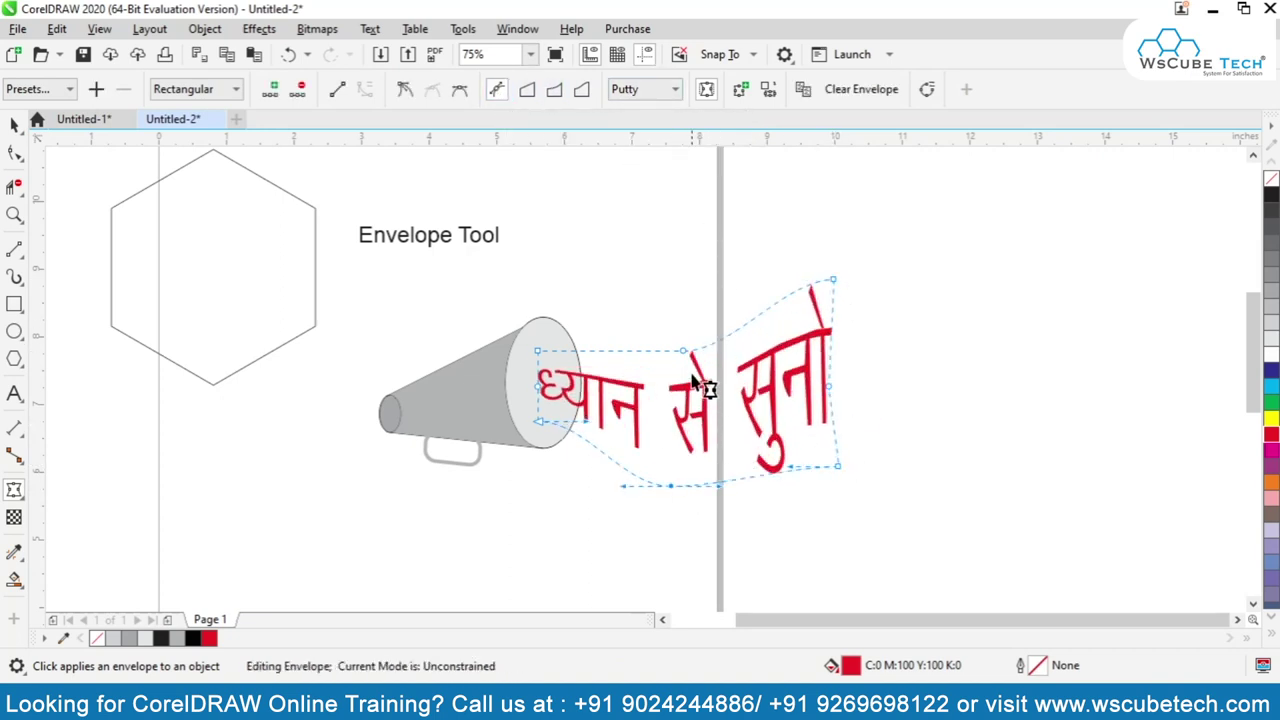
drag(684, 352, 672, 241)
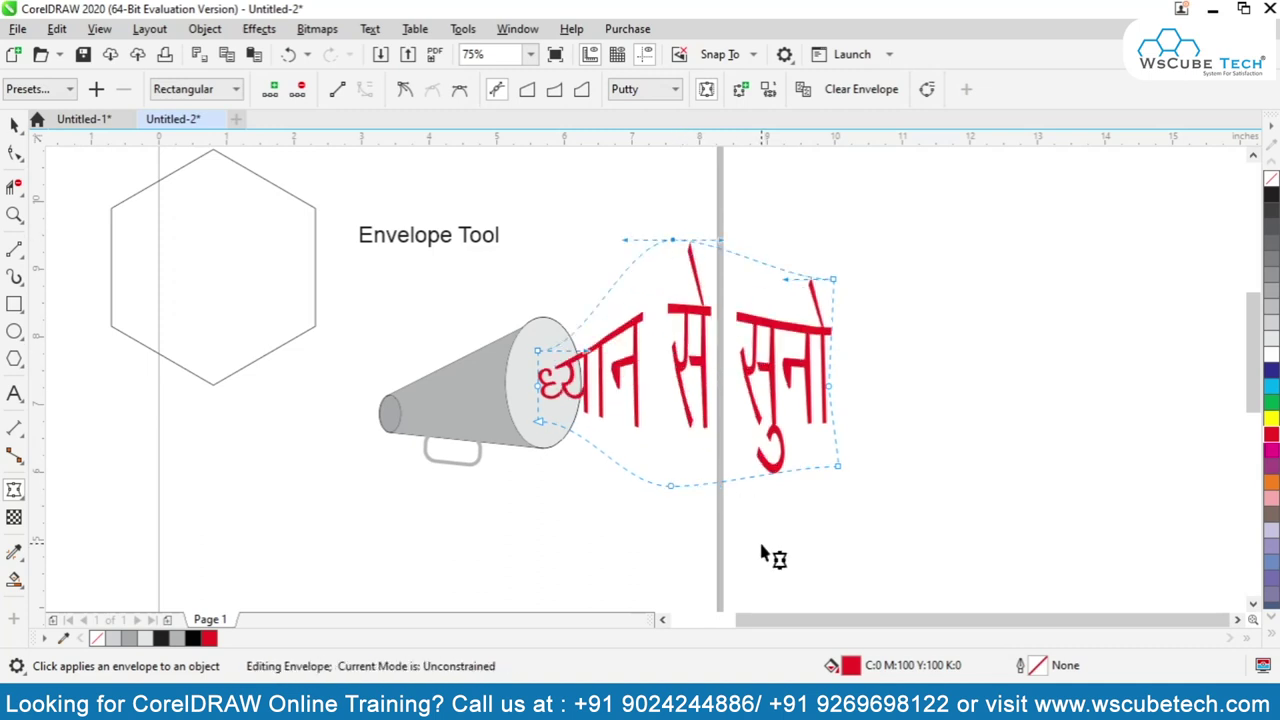
key(ctrl+z)
key(ctrl+z)
key(ctrl+z)
key(ctrl+z)
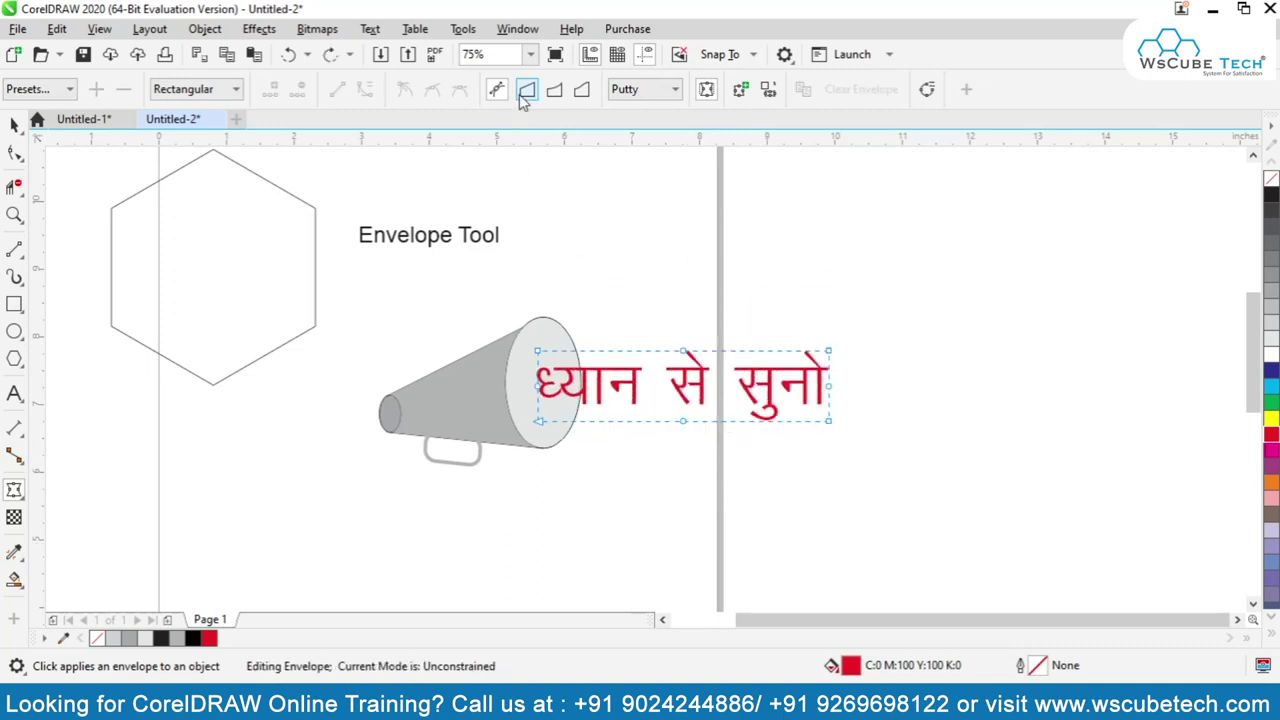
Flare the red text with a straight-line envelope, spreading its outer end up and down and narrowing the end inside the megaphone
click(527, 91)
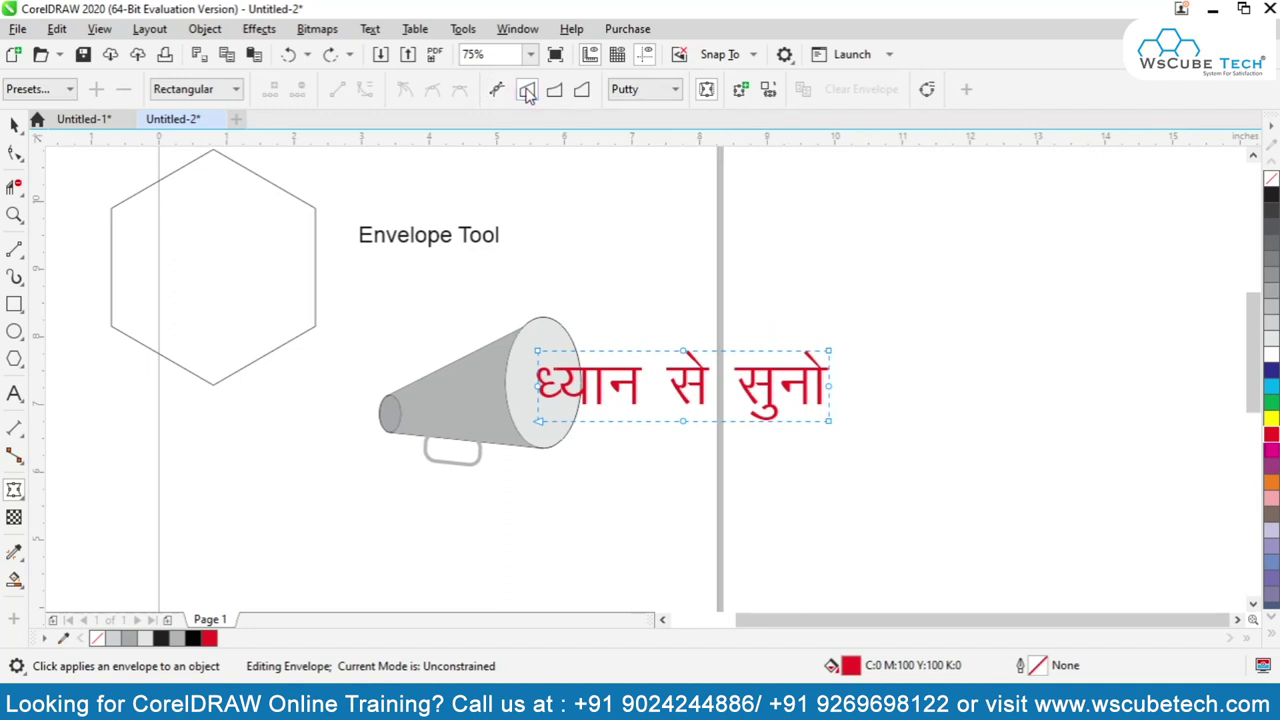
drag(828, 352, 827, 272)
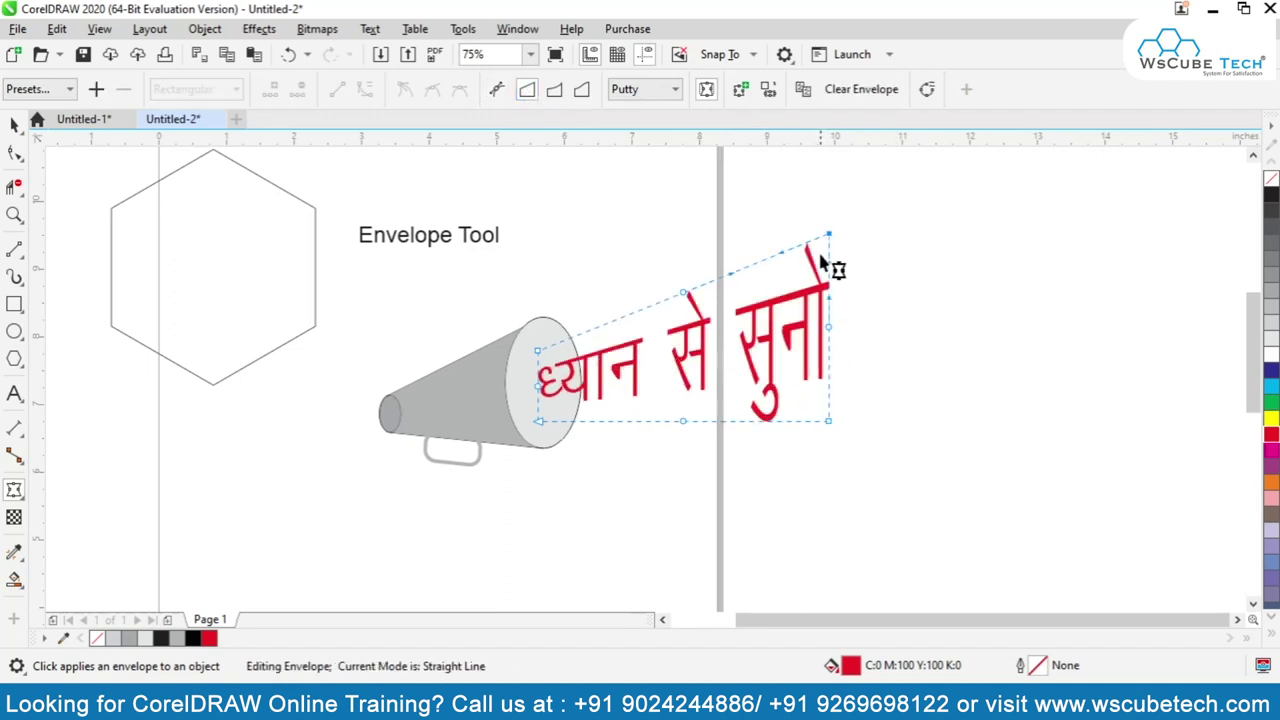
drag(828, 421, 836, 516)
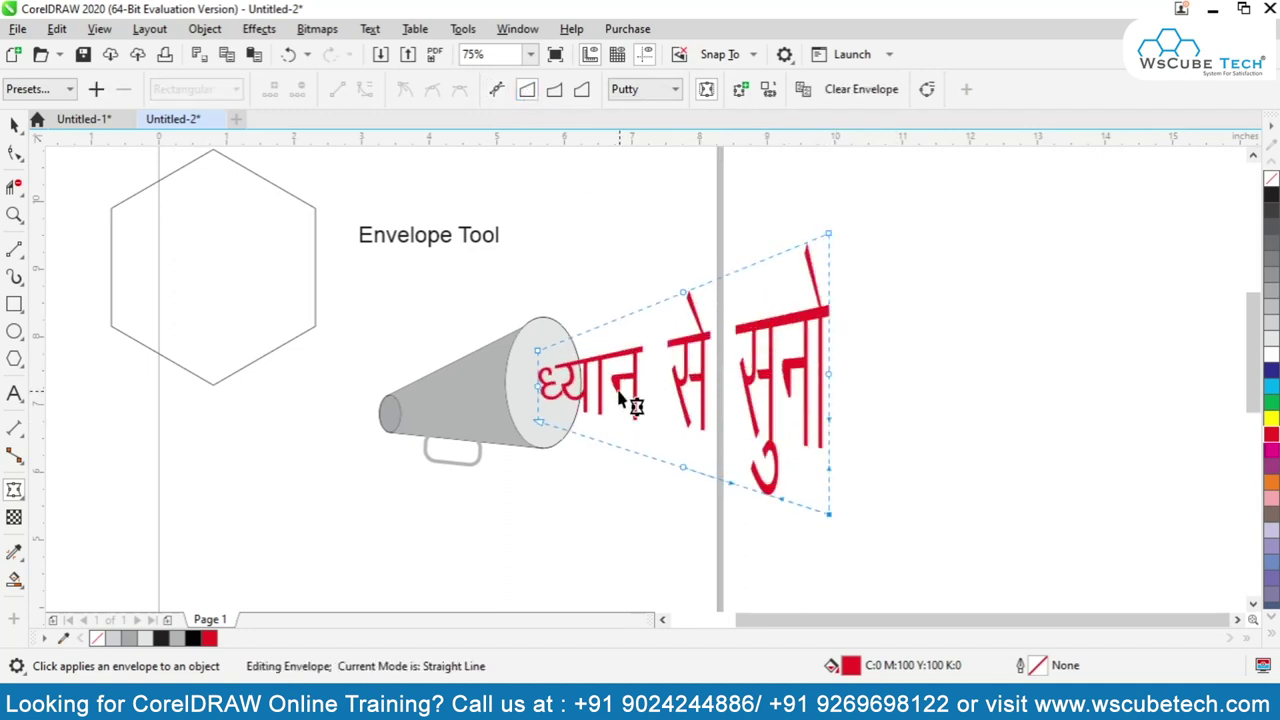
drag(538, 357, 538, 372)
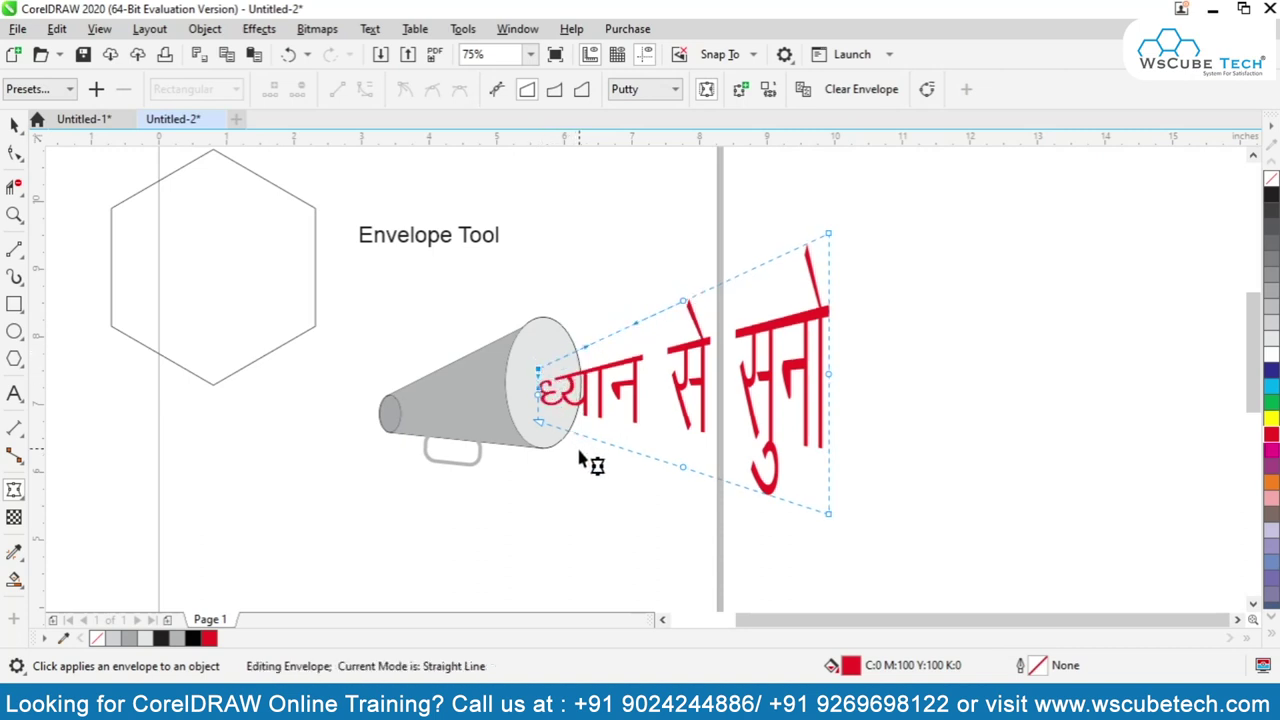
key(ctrl+z)
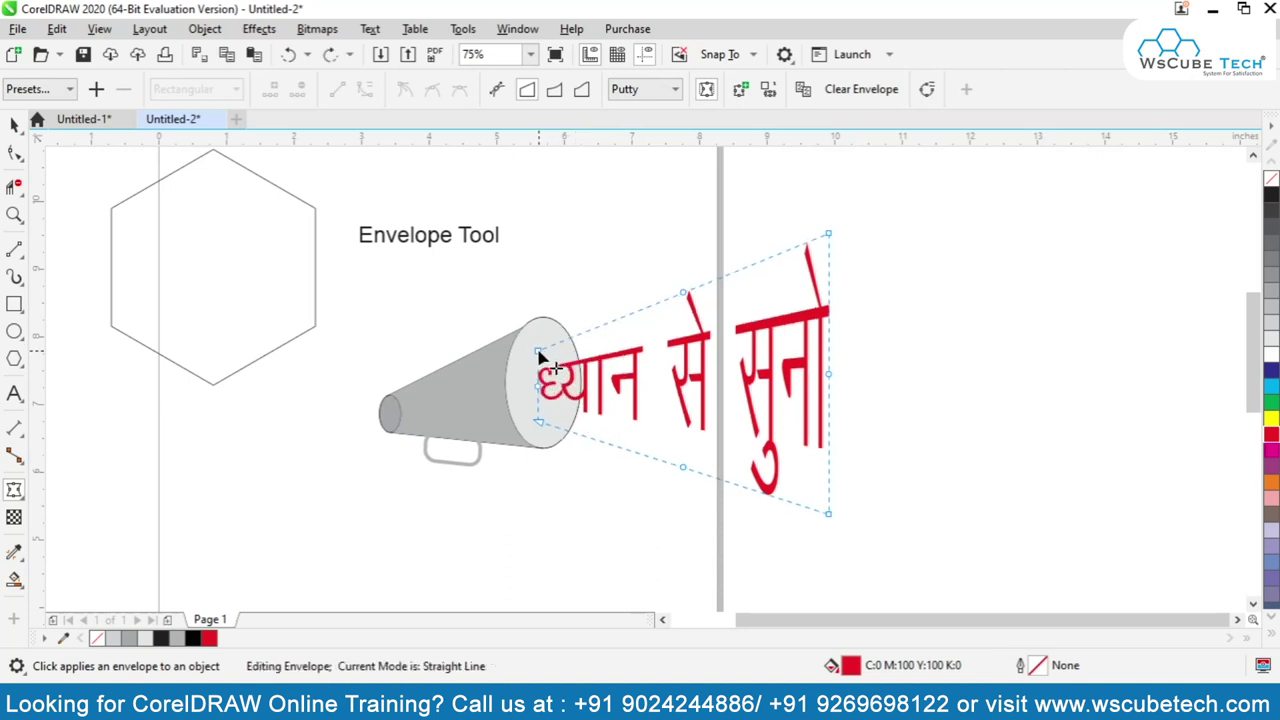
drag(538, 357, 540, 371)
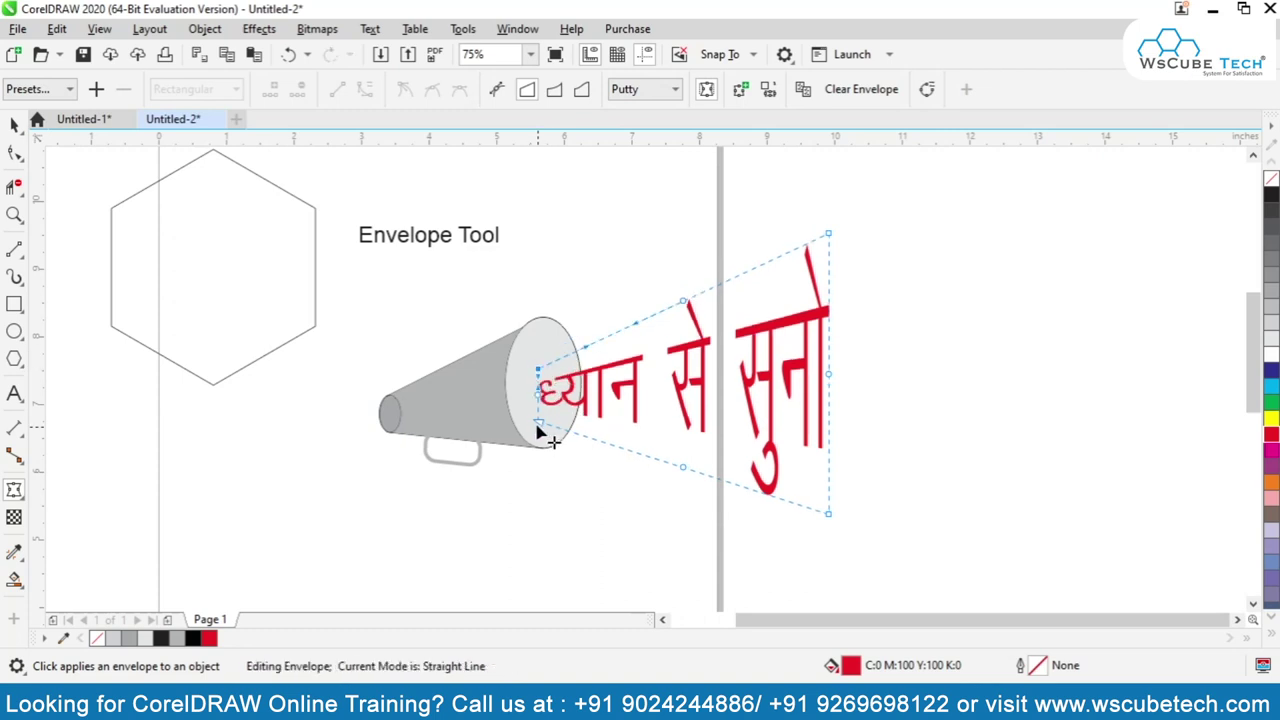
drag(537, 429, 539, 411)
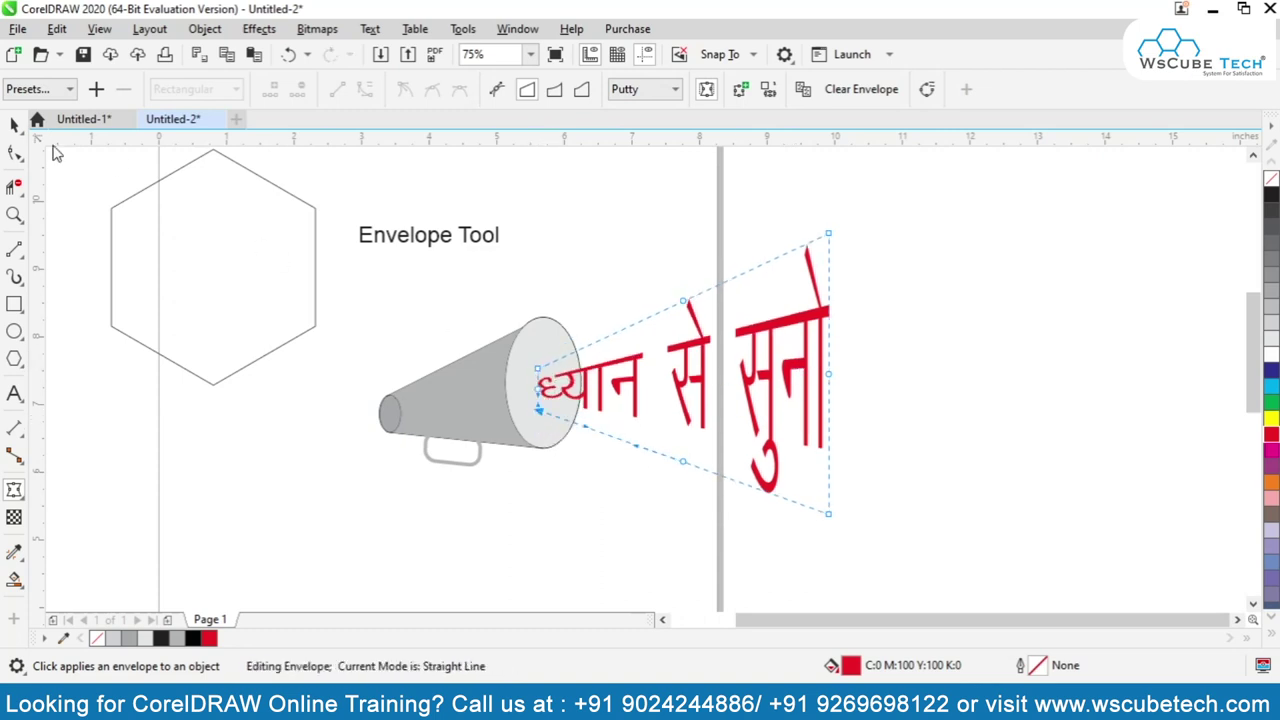
Stretch the flared red text to about 4.82 by 4.52 inches
click(15, 123)
drag(833, 368, 866, 368)
drag(699, 238, 702, 216)
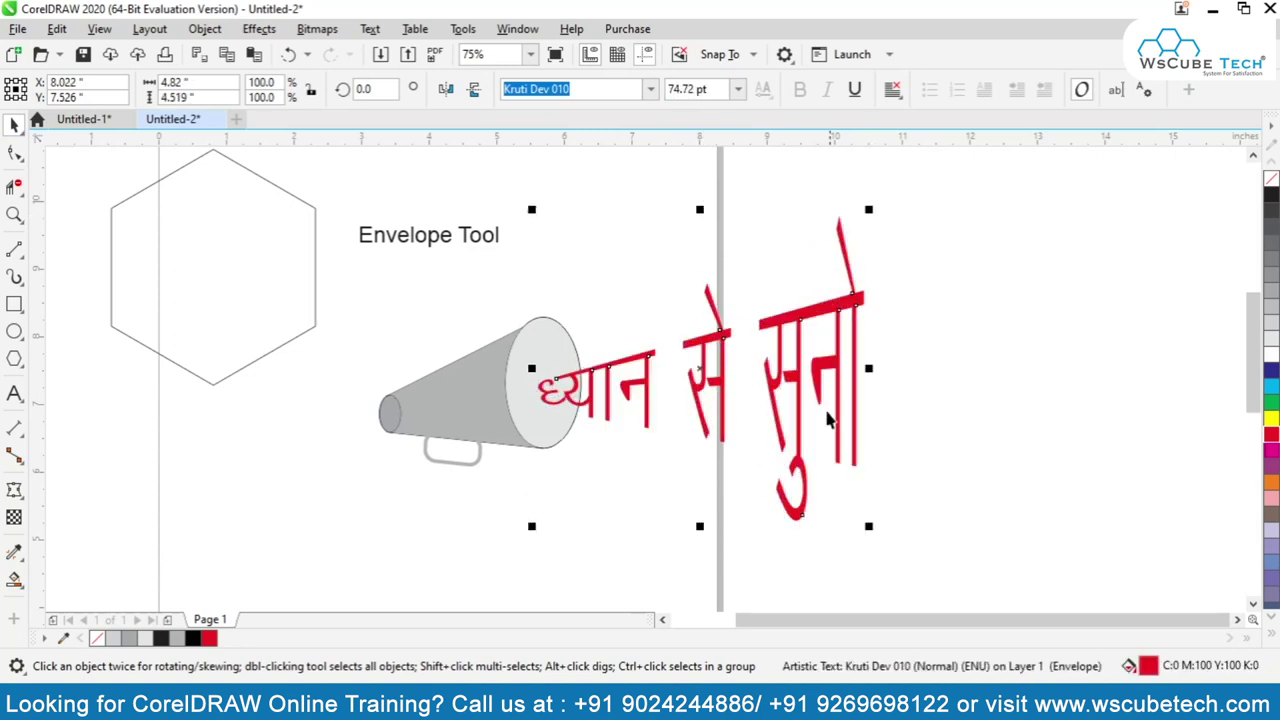
Move the megaphone and red text together onto the page, leaving out the title, and scale them to about 5.64 by 3.56 inches
scroll(684, 490, down, 2)
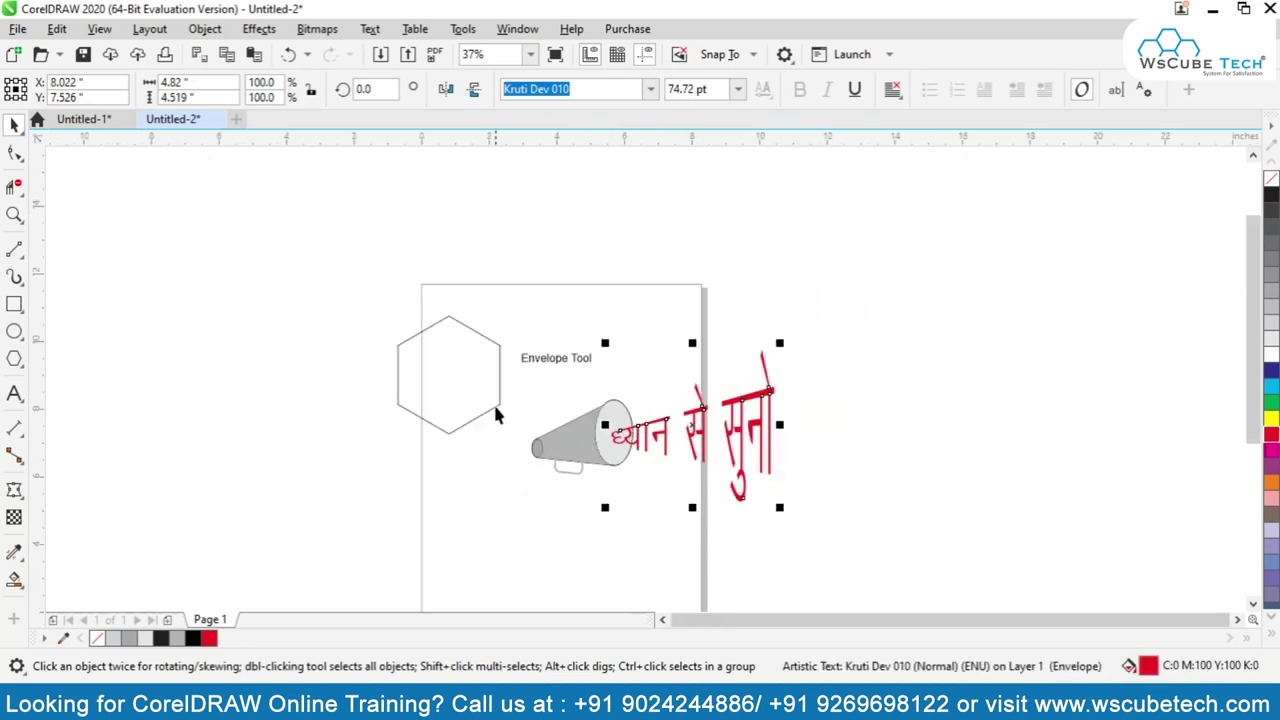
drag(864, 550, 530, 318)
shift+click(576, 358)
drag(606, 434, 530, 503)
drag(712, 582, 653, 541)
key(z)
drag(323, 263, 740, 563)
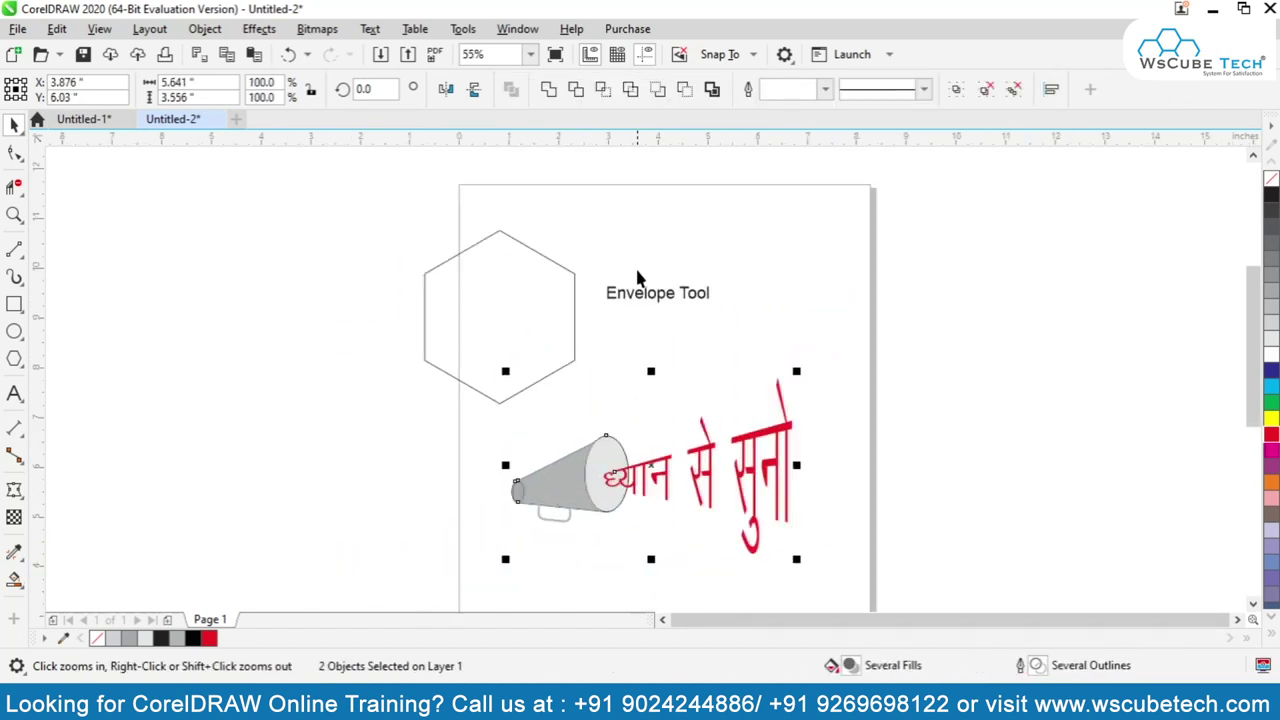
Add the artistic text "bajaj" in the empty area beside the hexagon
key(space)
click(161, 340)
click(14, 396)
click(285, 342)
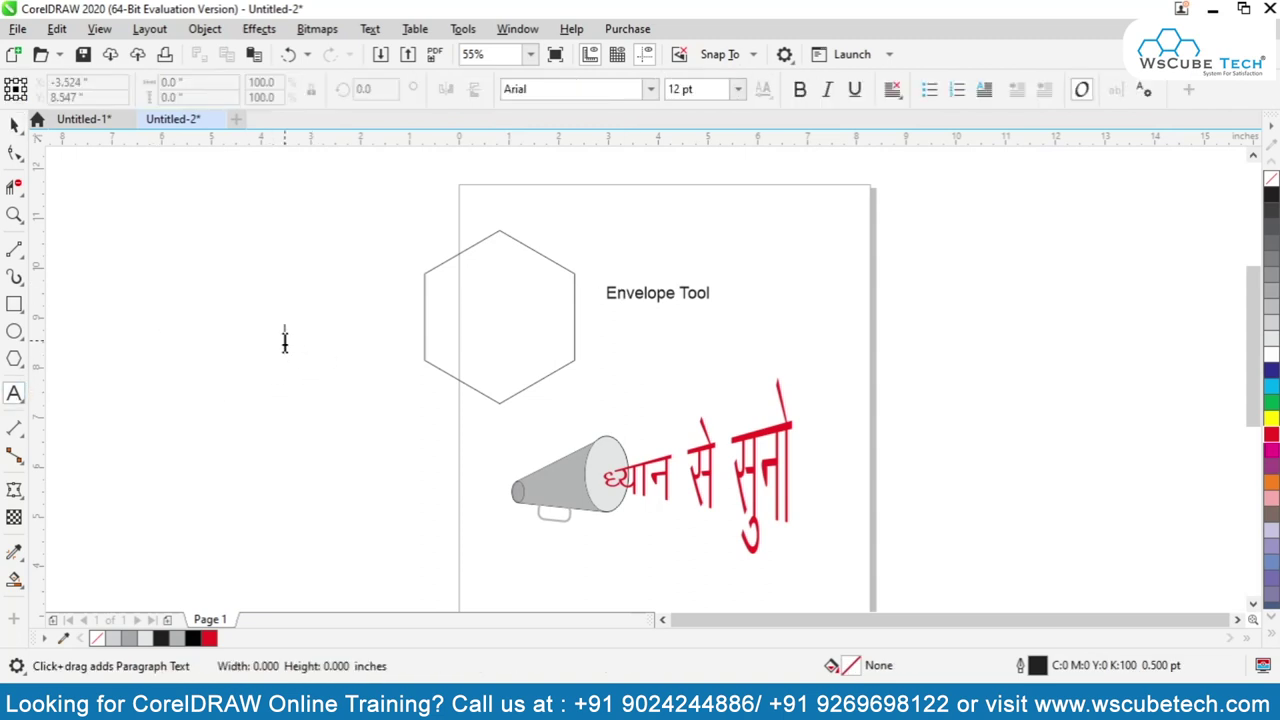
text(bajaj)
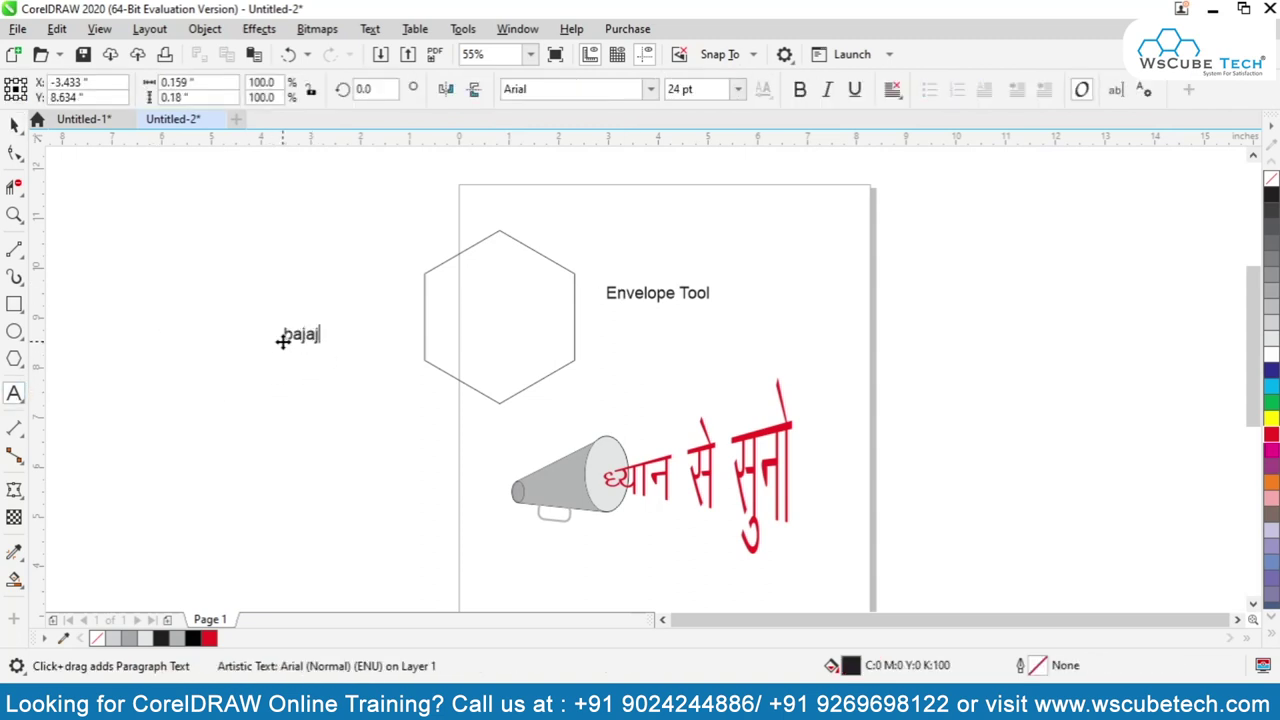
Enlarge the "bajaj" text to about 158 pt beside the hexagon and make it bold
key(ctrl+space)
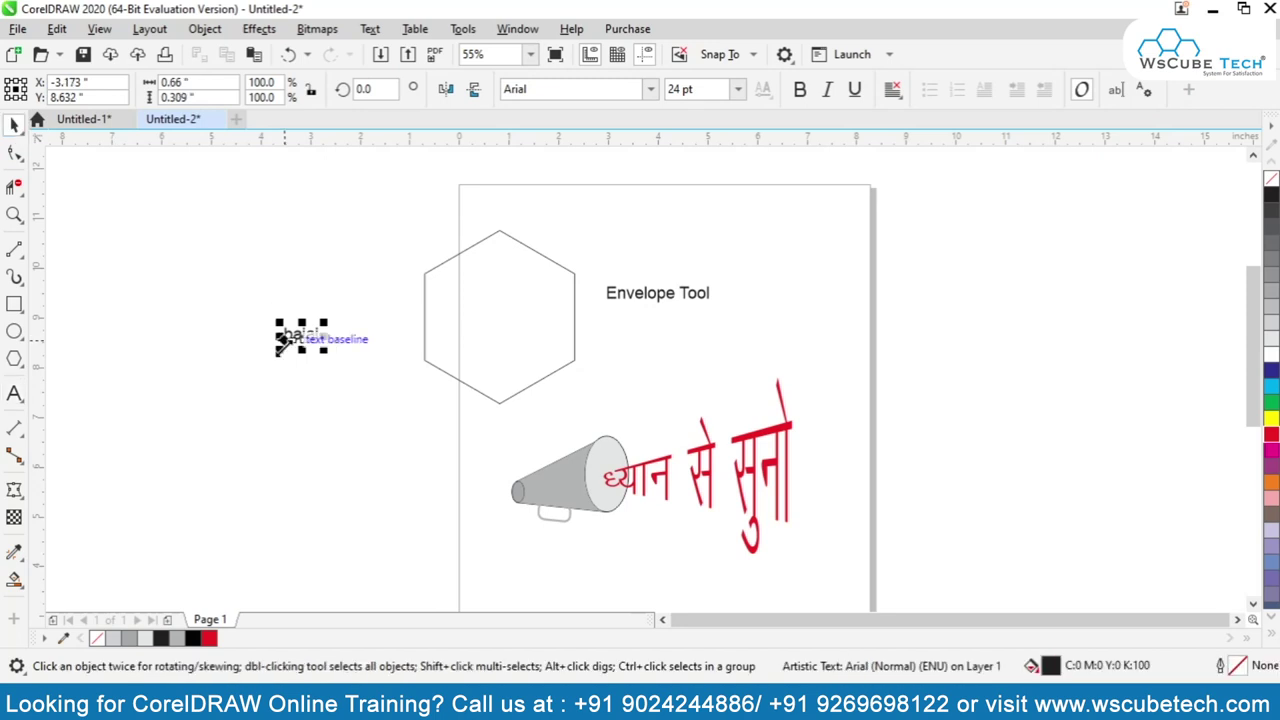
drag(277, 354, 189, 409)
drag(314, 364, 294, 414)
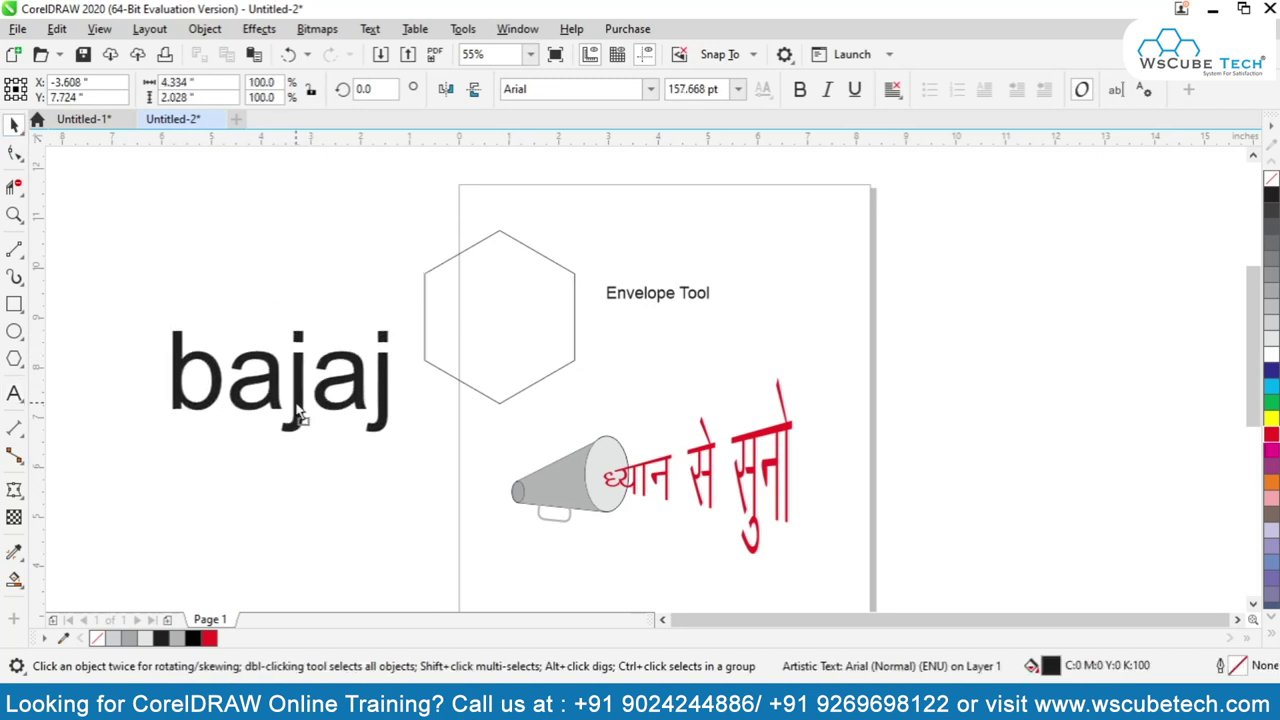
click(799, 89)
Convert the hexagon to curves and delete the extra nodes in the middle of its edges, keeping only the corner nodes
click(521, 270)
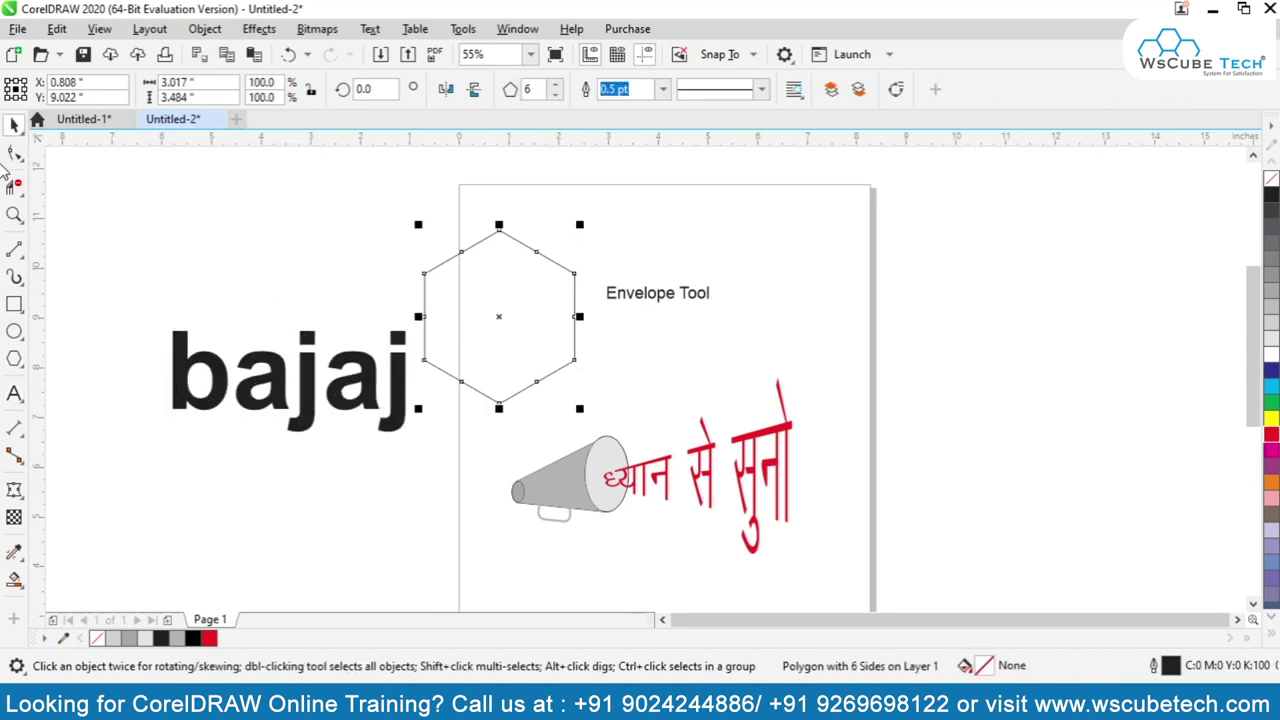
click(14, 152)
key(ctrl+q)
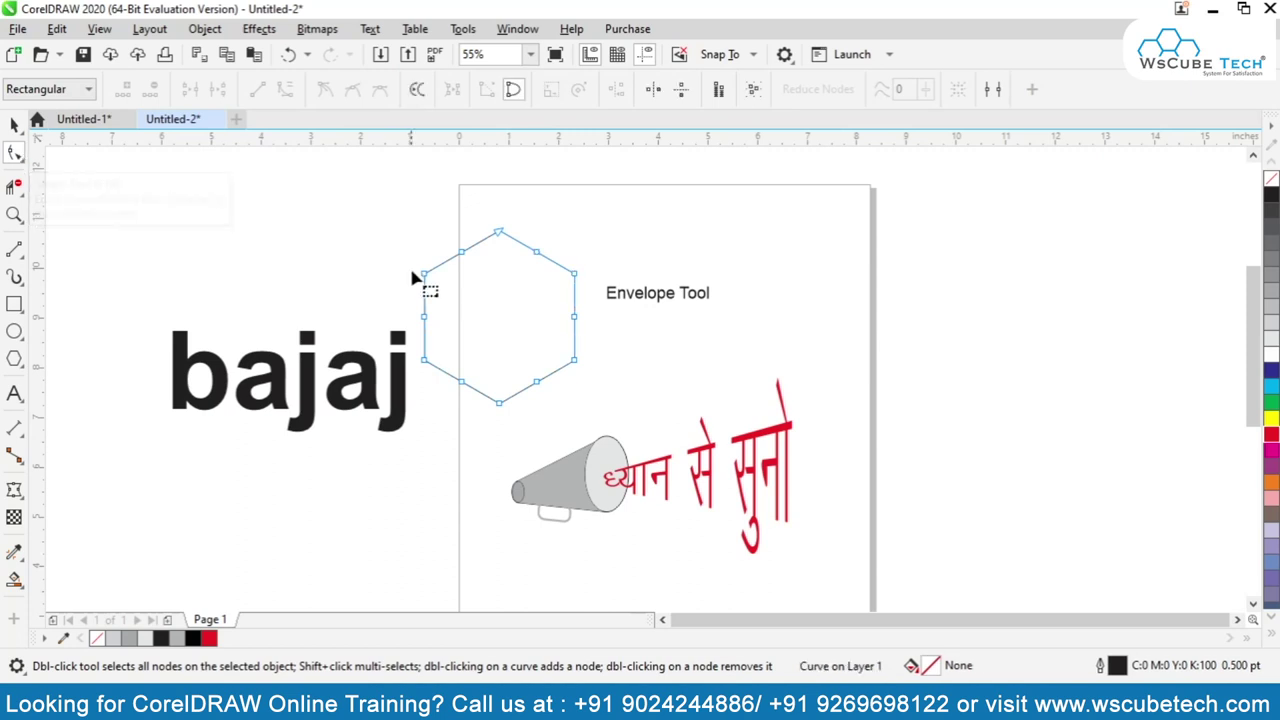
drag(457, 262, 585, 305)
key(Delete)
drag(432, 344, 557, 406)
click(557, 406)
click(14, 124)
Warp the "bajaj" text with an envelope created from the hexagon's shape
click(214, 291)
click(284, 372)
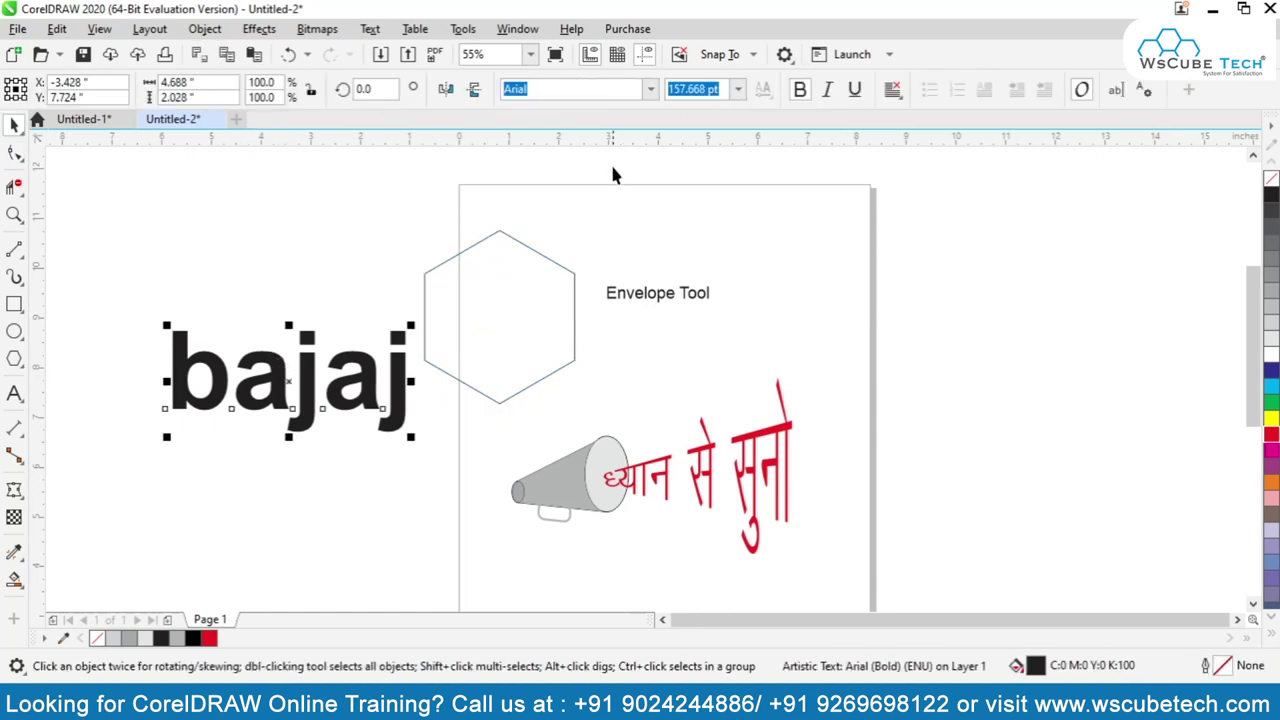
click(509, 262)
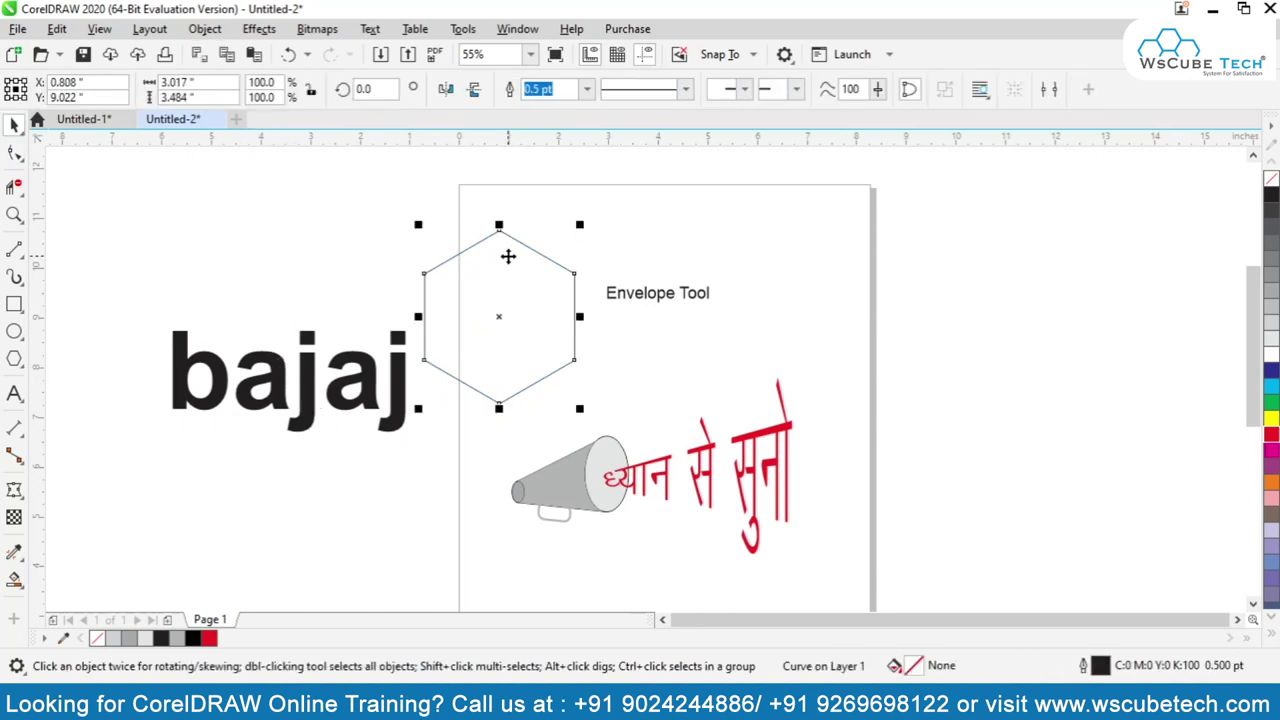
click(238, 402)
click(13, 490)
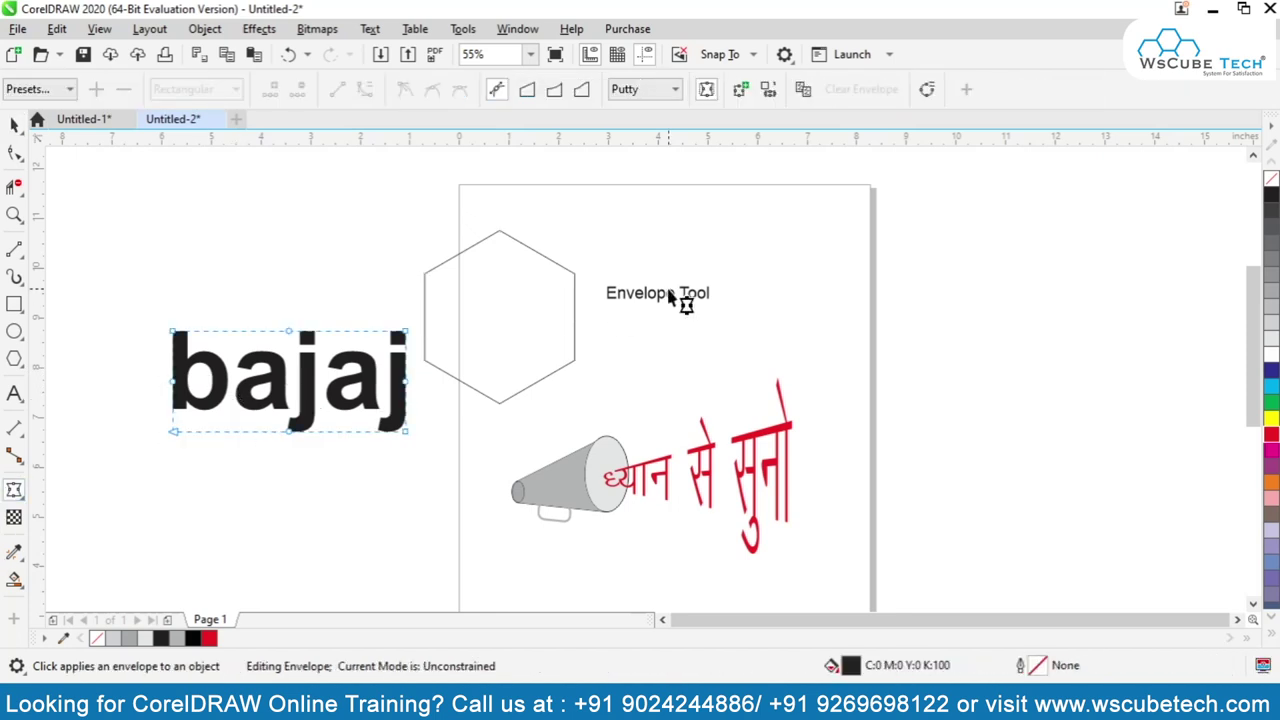
click(765, 96)
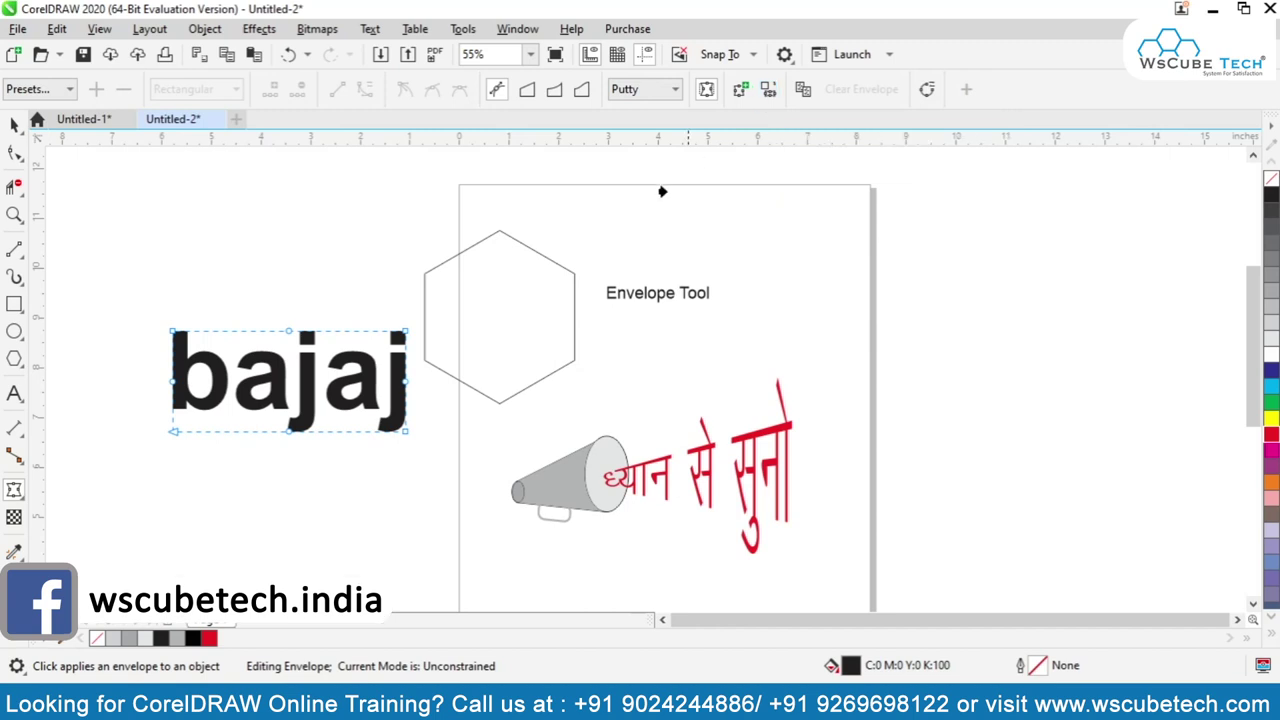
click(536, 255)
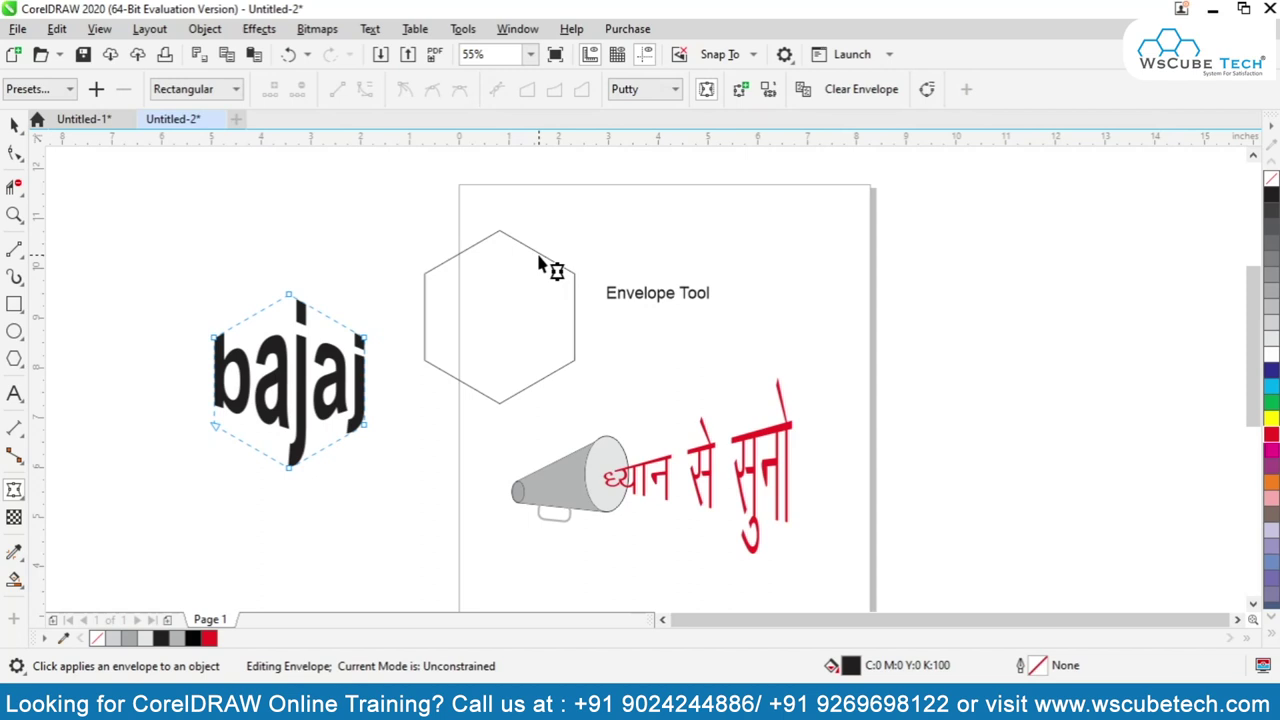
Move the warped "bajaj" text to the hexagon's centre and scale it to about 2.58 by 2.87 inches
click(11, 126)
drag(293, 400, 503, 334)
drag(418, 405, 430, 394)
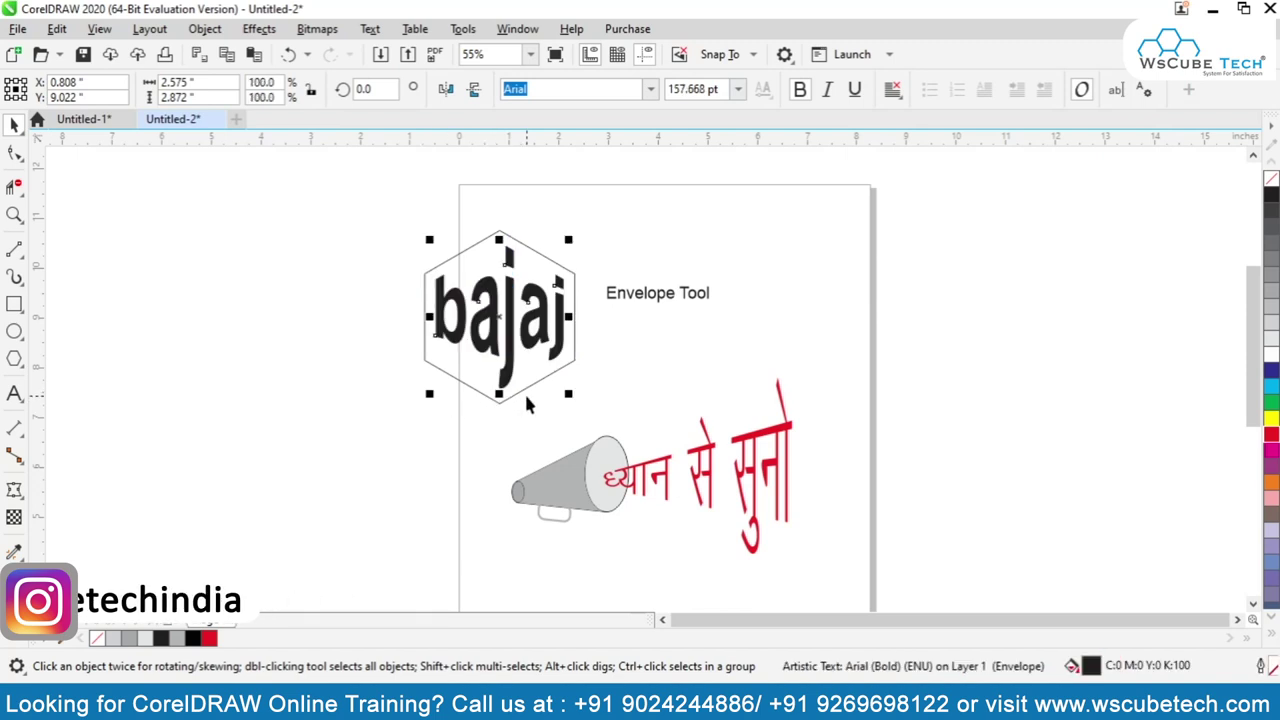
Duplicate the hexagon as a concentric outline scaled to about 106.5%, and fill the "bajaj" text with blue (C 100, M 100)
click(423, 349)
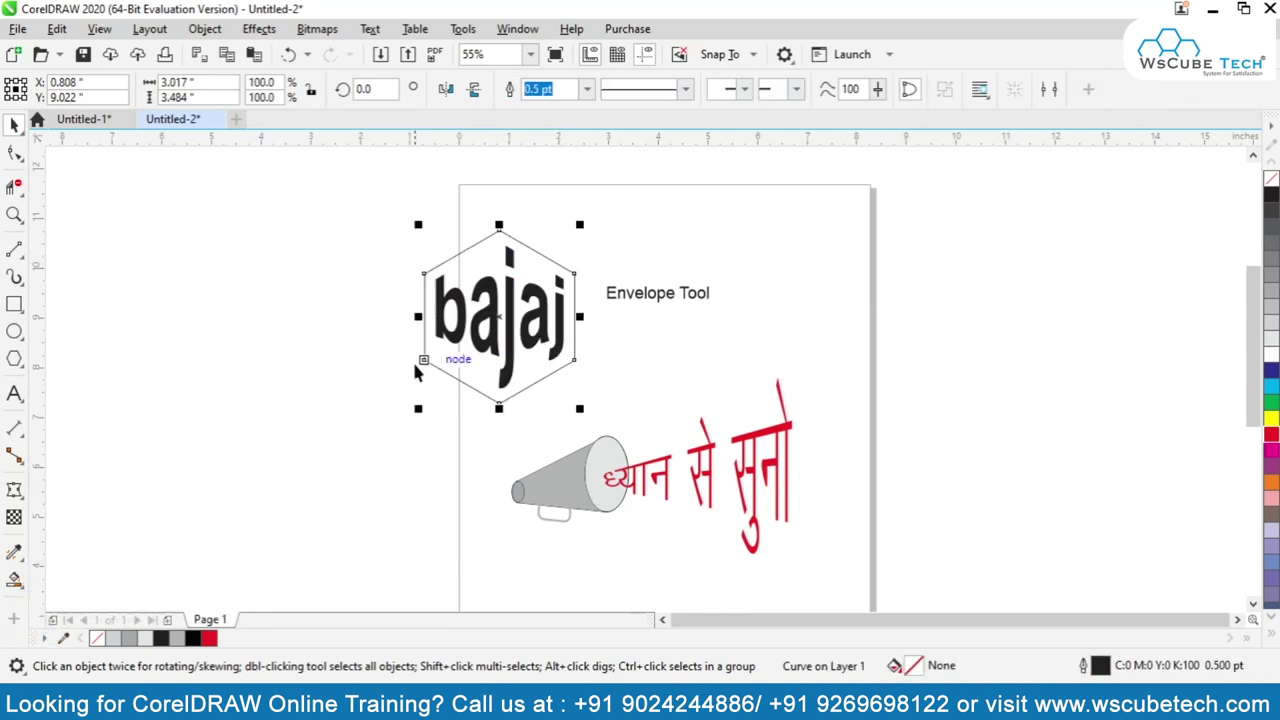
drag(416, 422, 404, 420)
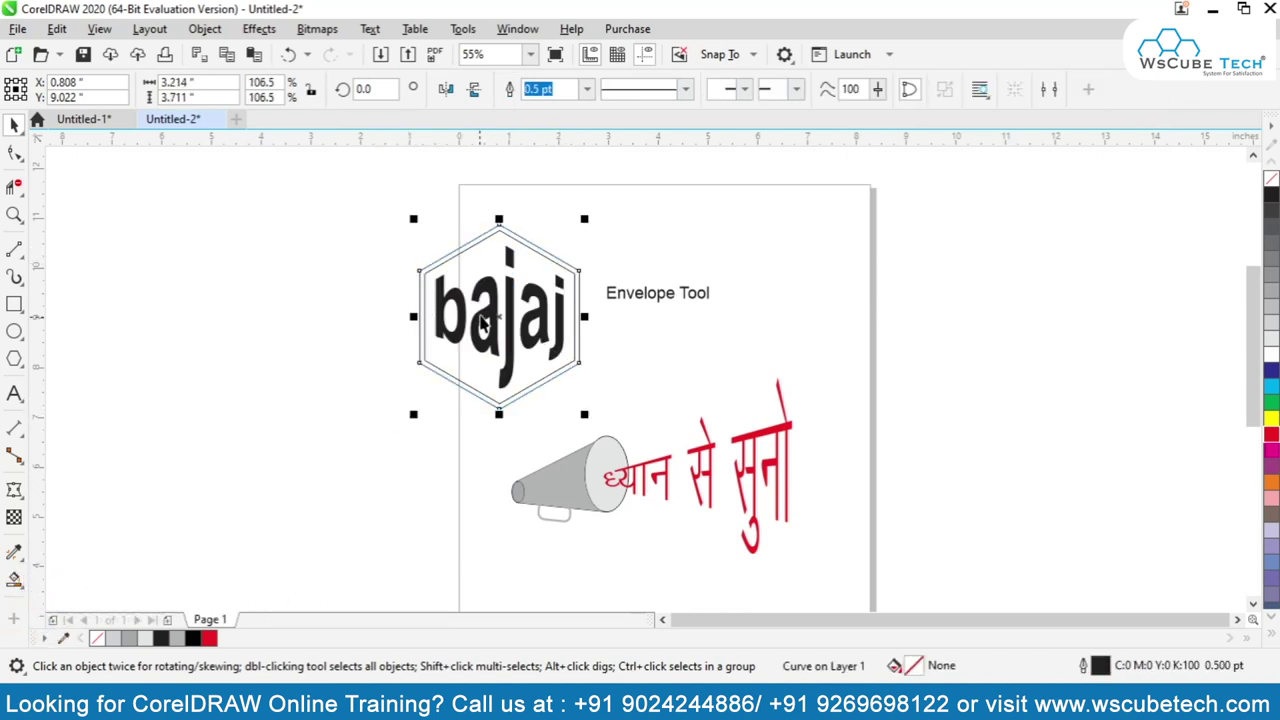
click(485, 315)
click(1271, 370)
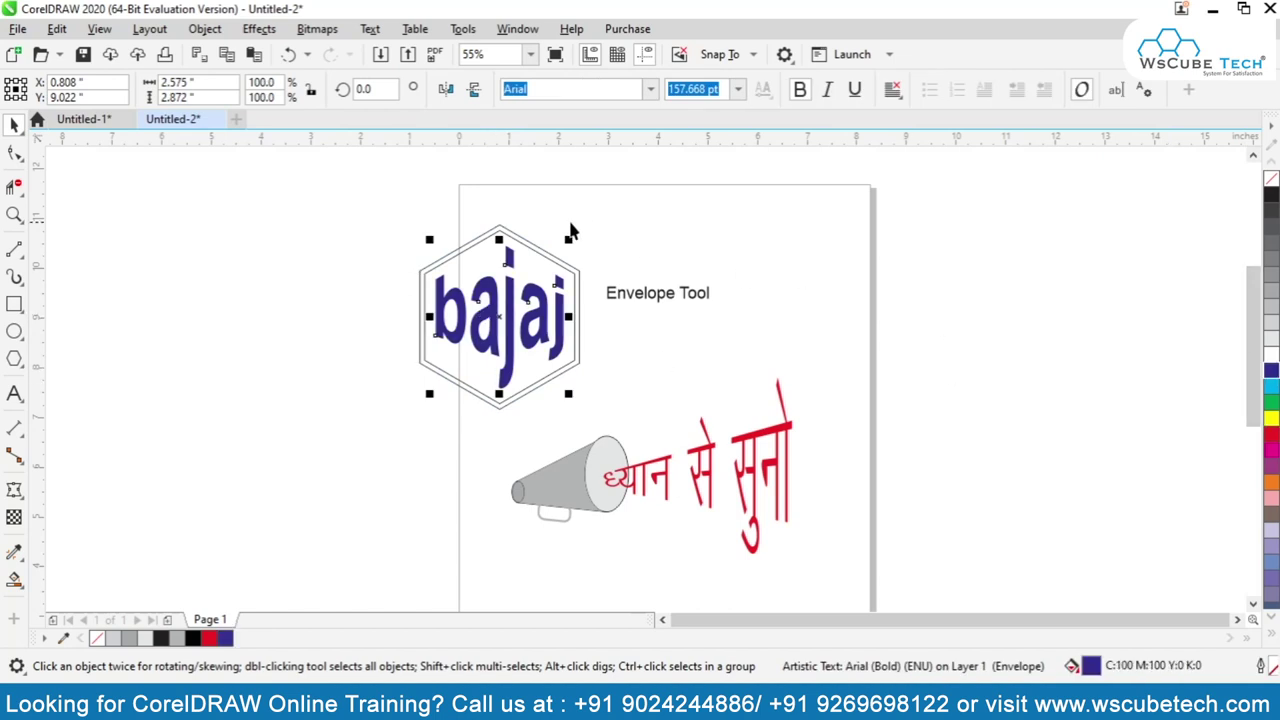
Combine the inner and outer hexagons into one border shape, keeping a separate inner hexagon
click(536, 250)
key(Escape)
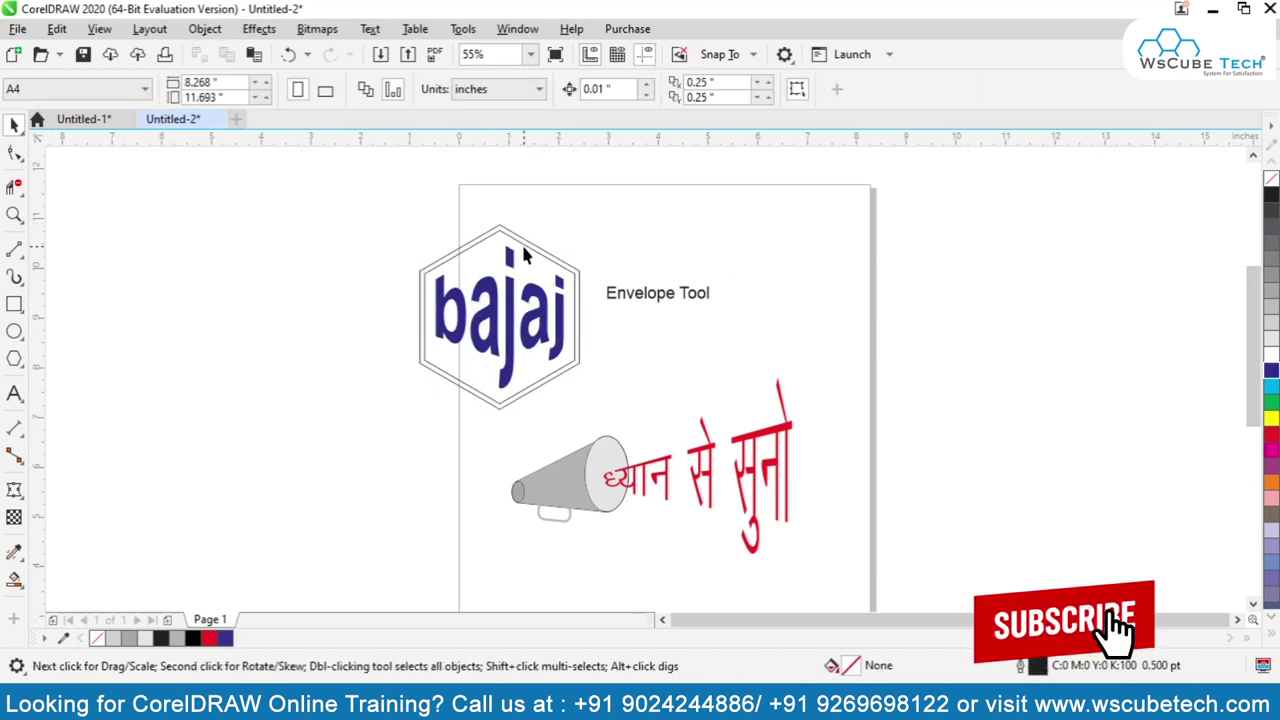
click(521, 244)
shift+click(521, 244)
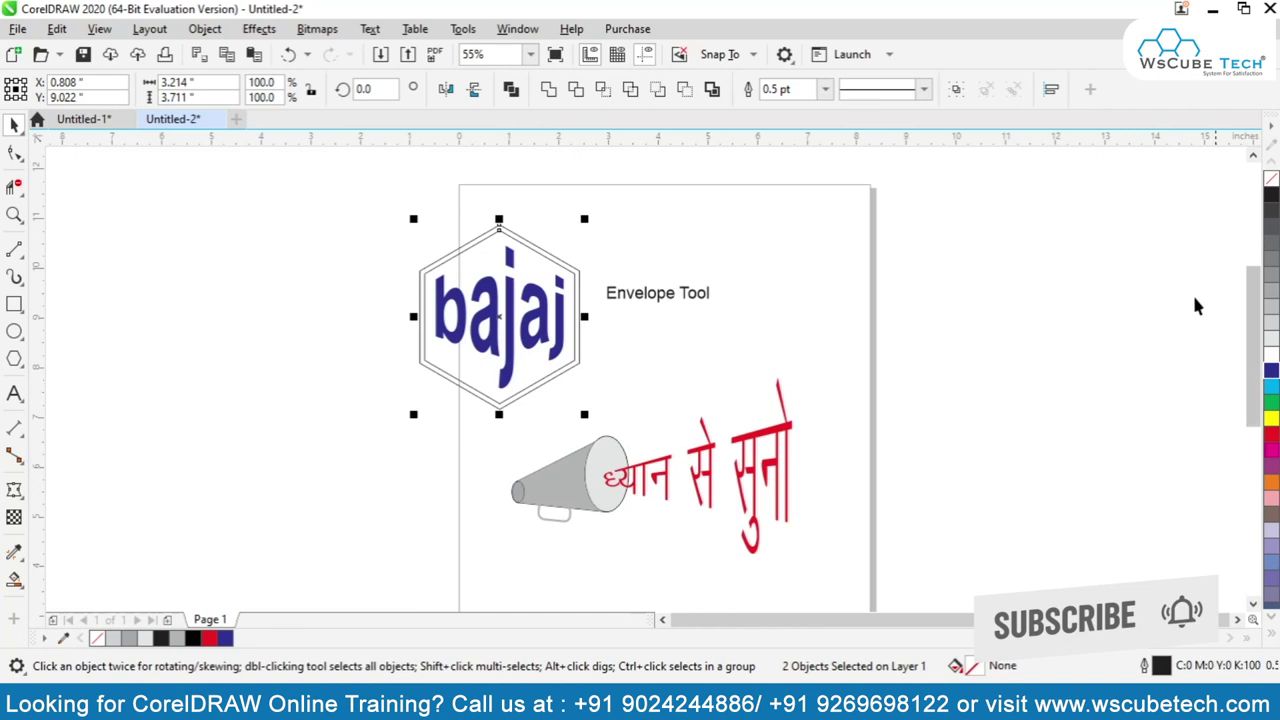
click(530, 256)
click(527, 246)
click(533, 255)
click(527, 246)
Fill the inner hexagon with yellow and the combined hexagonal border with blue (C 100, M 100)
click(527, 246)
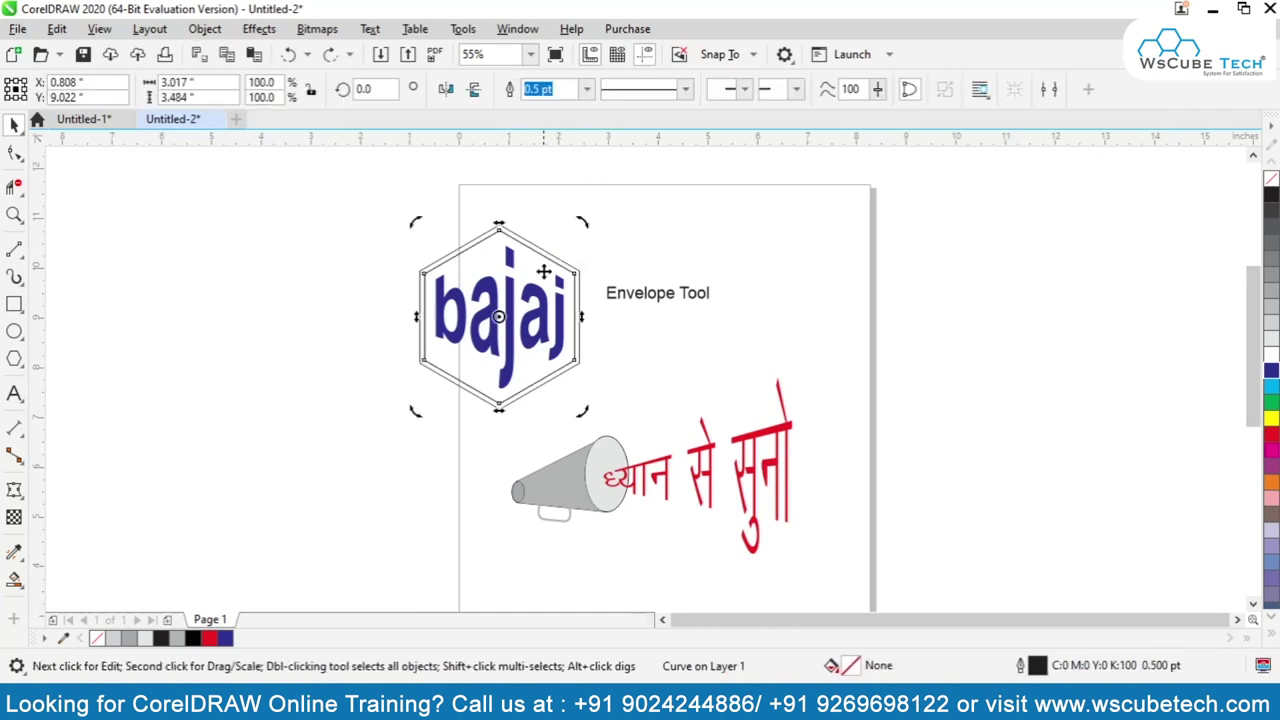
click(1271, 418)
click(1090, 390)
click(514, 243)
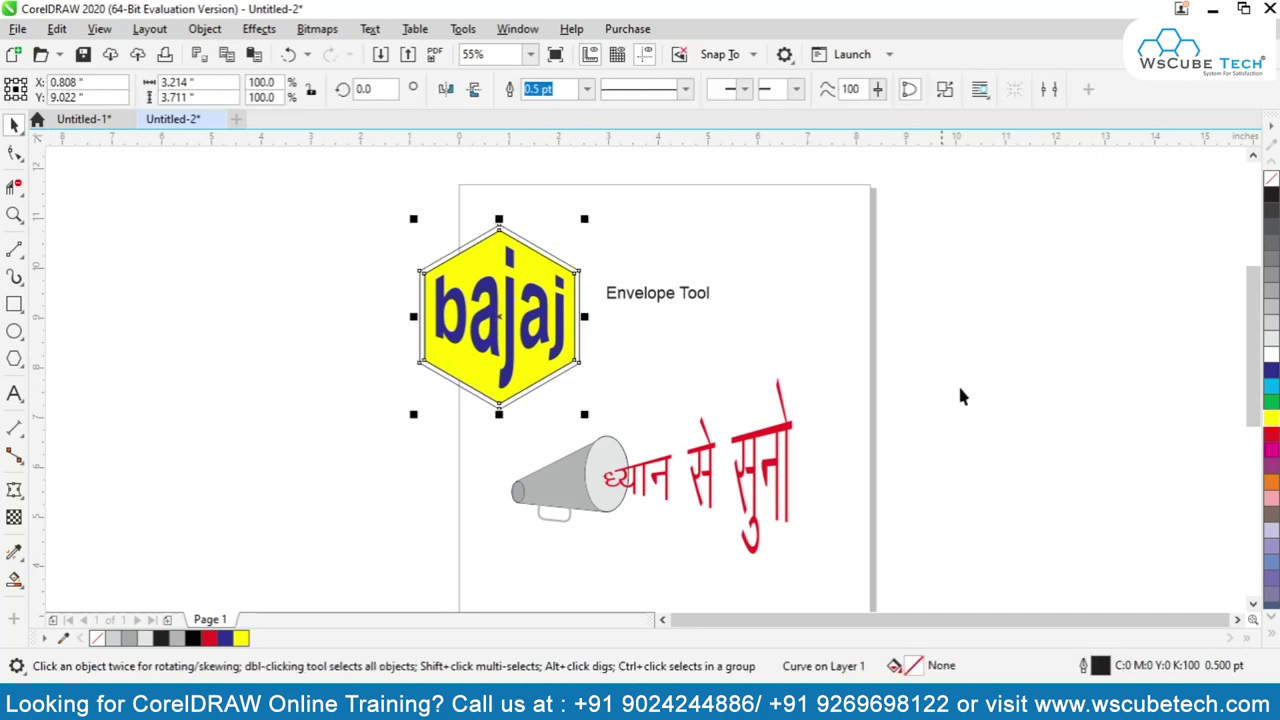
right_click(1271, 370)
drag(371, 204, 511, 386)
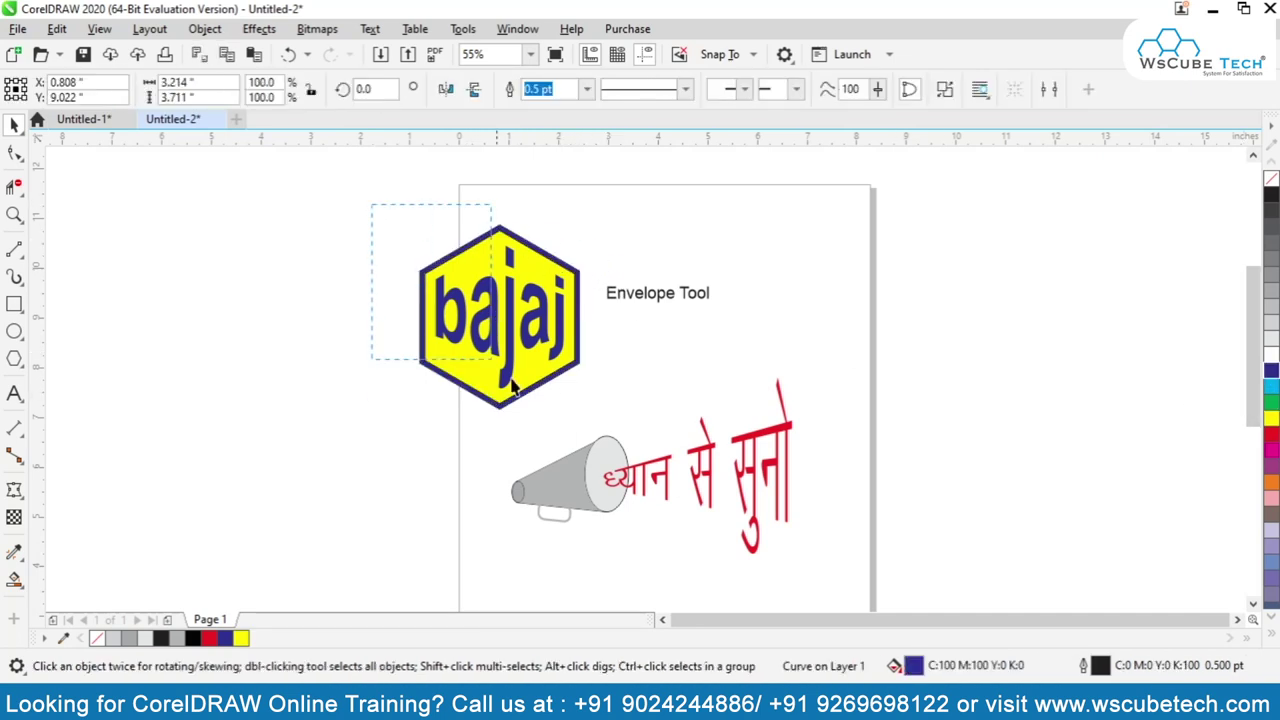
drag(598, 442, 598, 442)
click(14, 490)
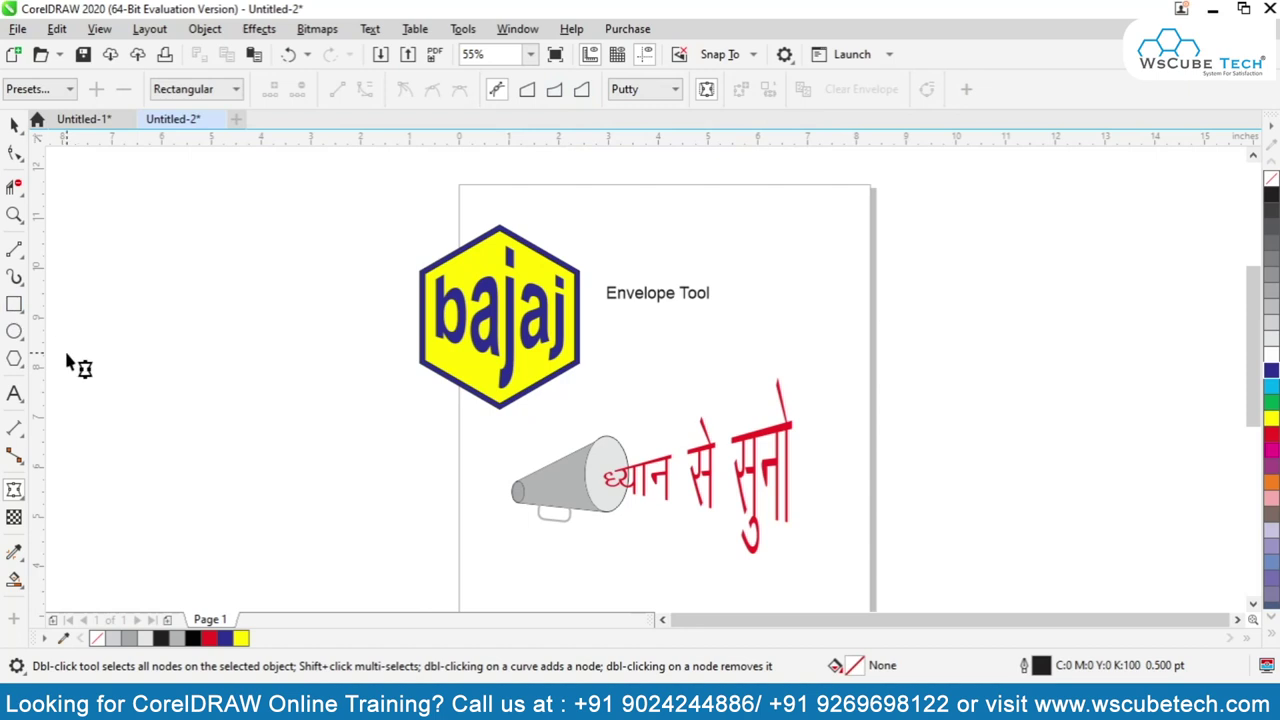
click(14, 393)
Enlarge the "Envelope Tool" text to about 81 pt and warp its right end and middle upward with an unconstrained envelope
click(12, 125)
click(700, 300)
drag(714, 306, 975, 395)
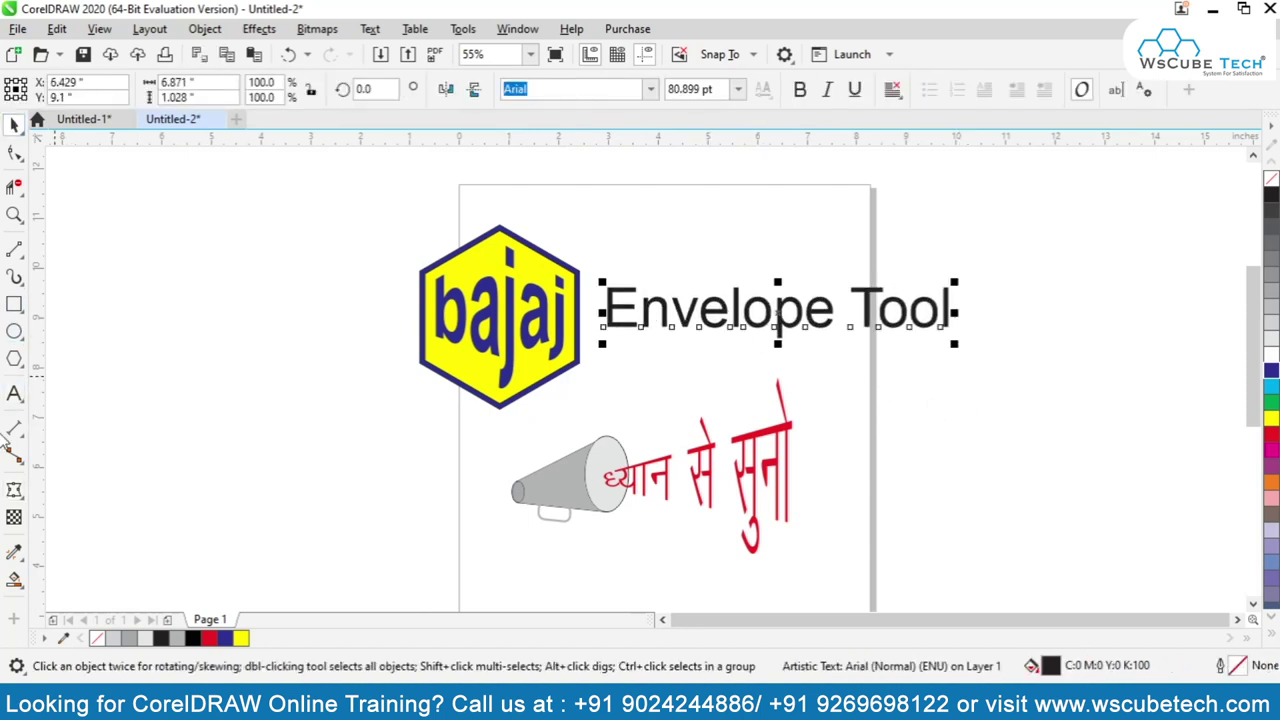
click(14, 490)
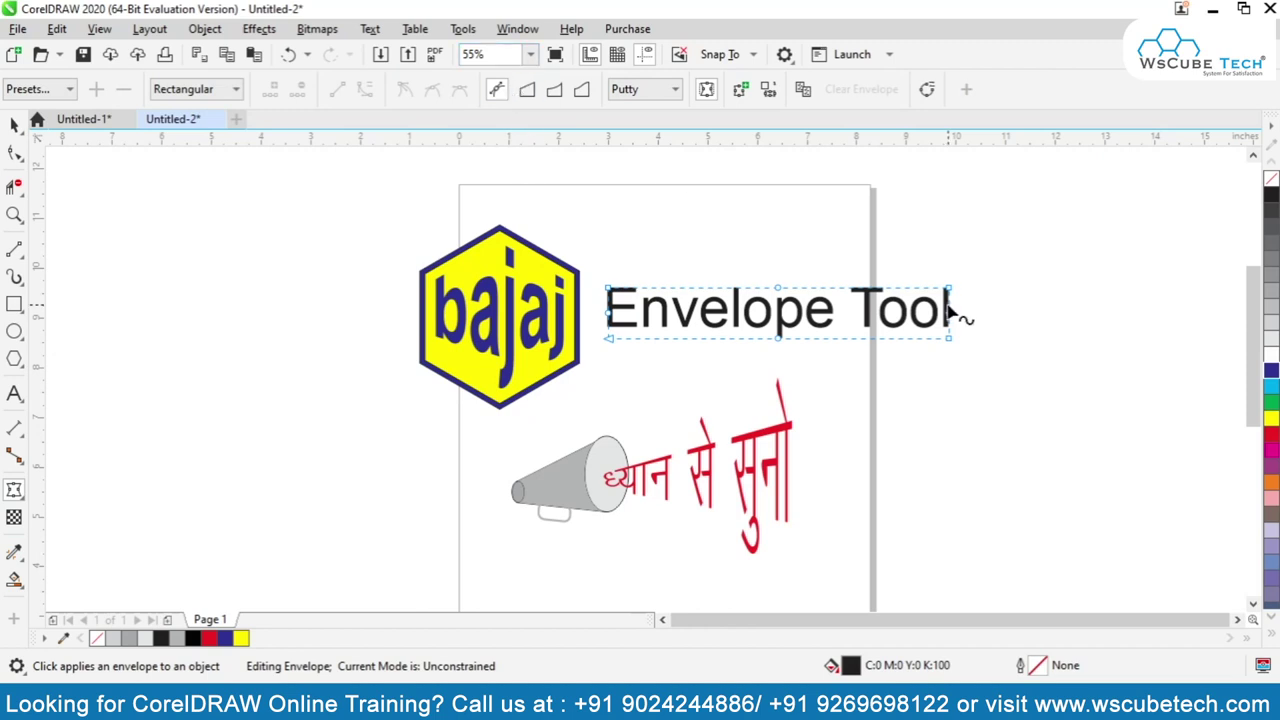
drag(949, 290, 948, 226)
drag(779, 289, 771, 240)
drag(789, 337, 767, 305)
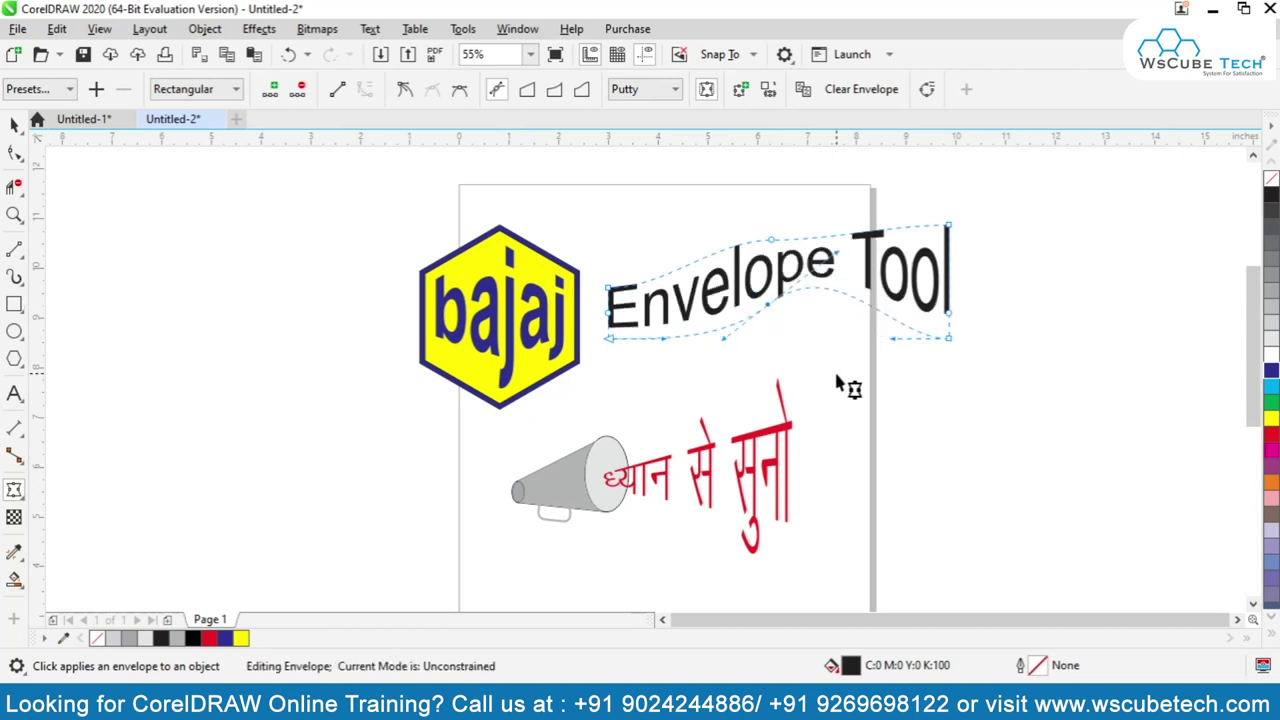
Undo the envelope warp and the enlargement of the "Envelope Tool" text
key(ctrl+z)
key(ctrl+z)
key(ctrl+z)
key(ctrl+z)
key(ctrl+z)
key(ctrl+z)
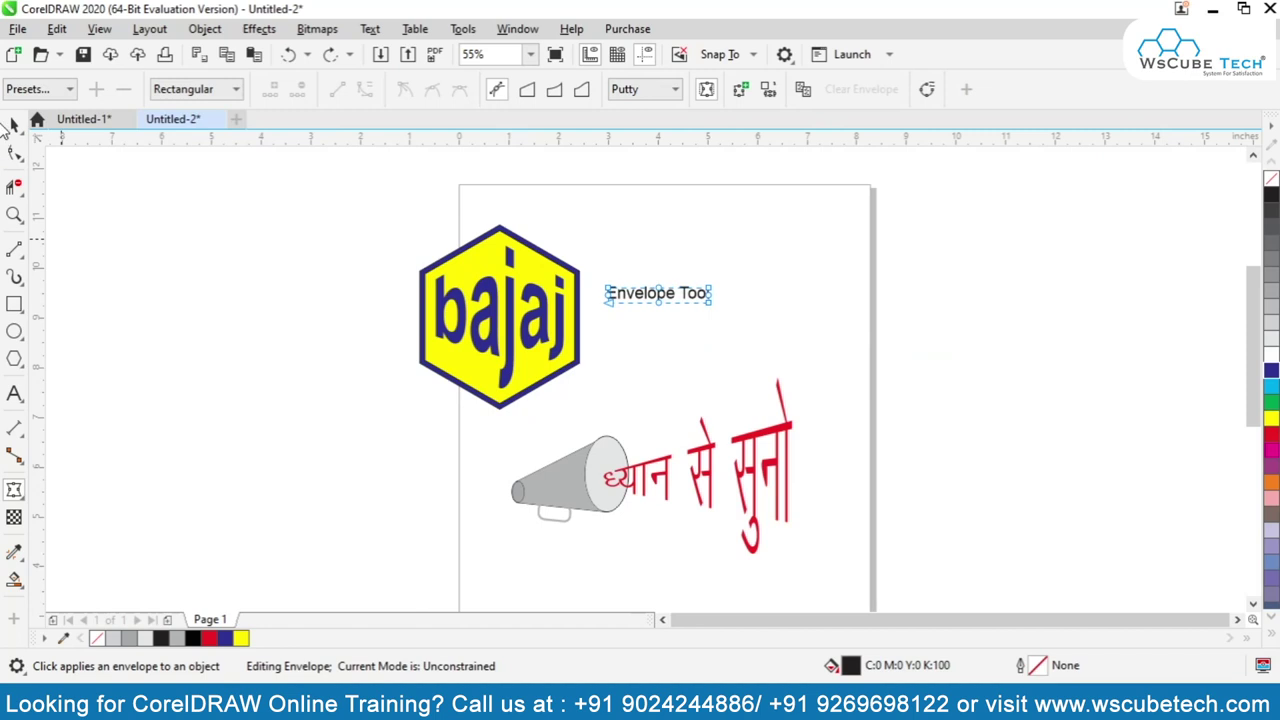
Enlarge the "Envelope Tool" text to about 7.5 by 1.12 inches beside the bajaj hexagon and start editing its envelope
click(14, 124)
drag(700, 318, 676, 286)
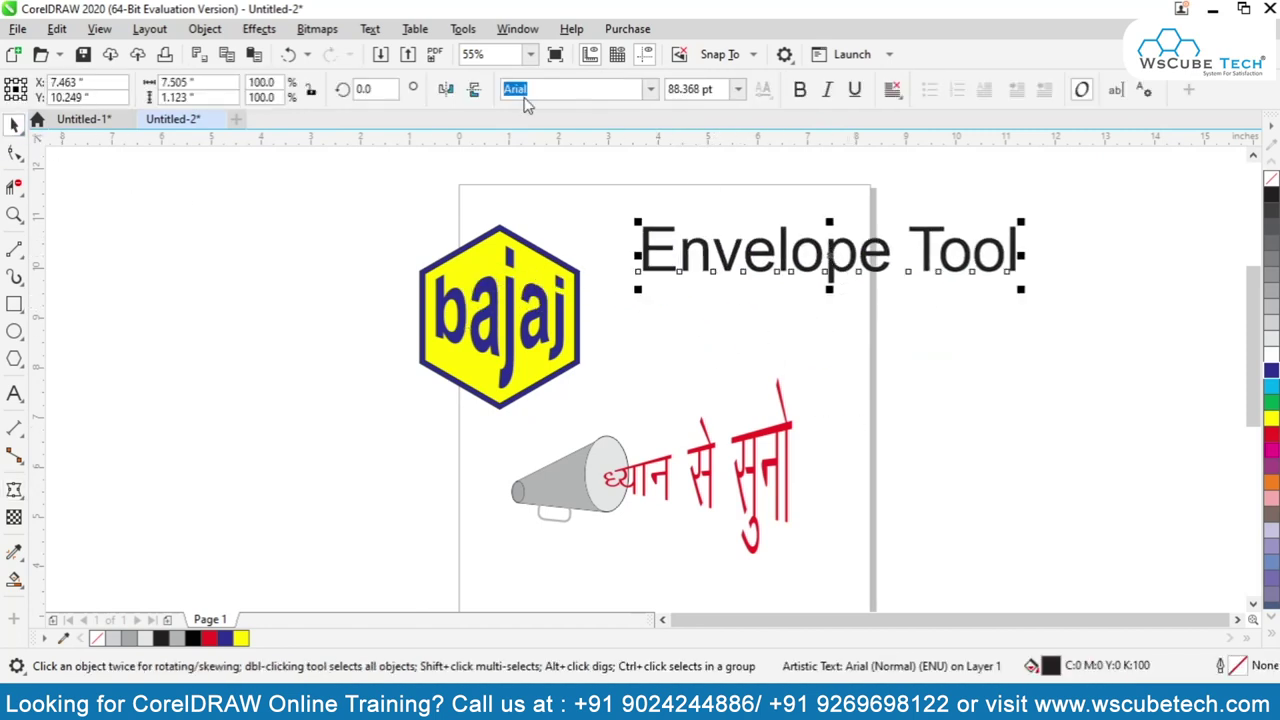
click(14, 490)
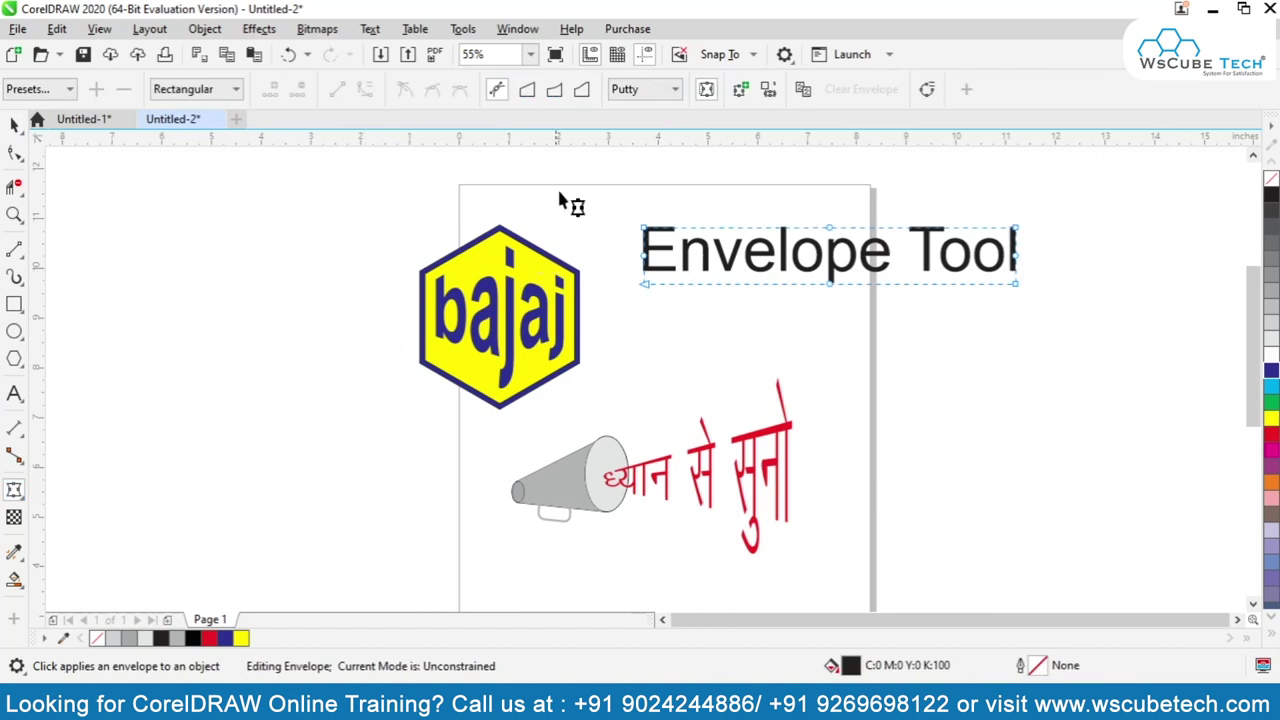
Try a straight-line envelope on the "Envelope Tool" text, pulling its lower-right corner far down
click(527, 90)
drag(1022, 292, 1038, 570)
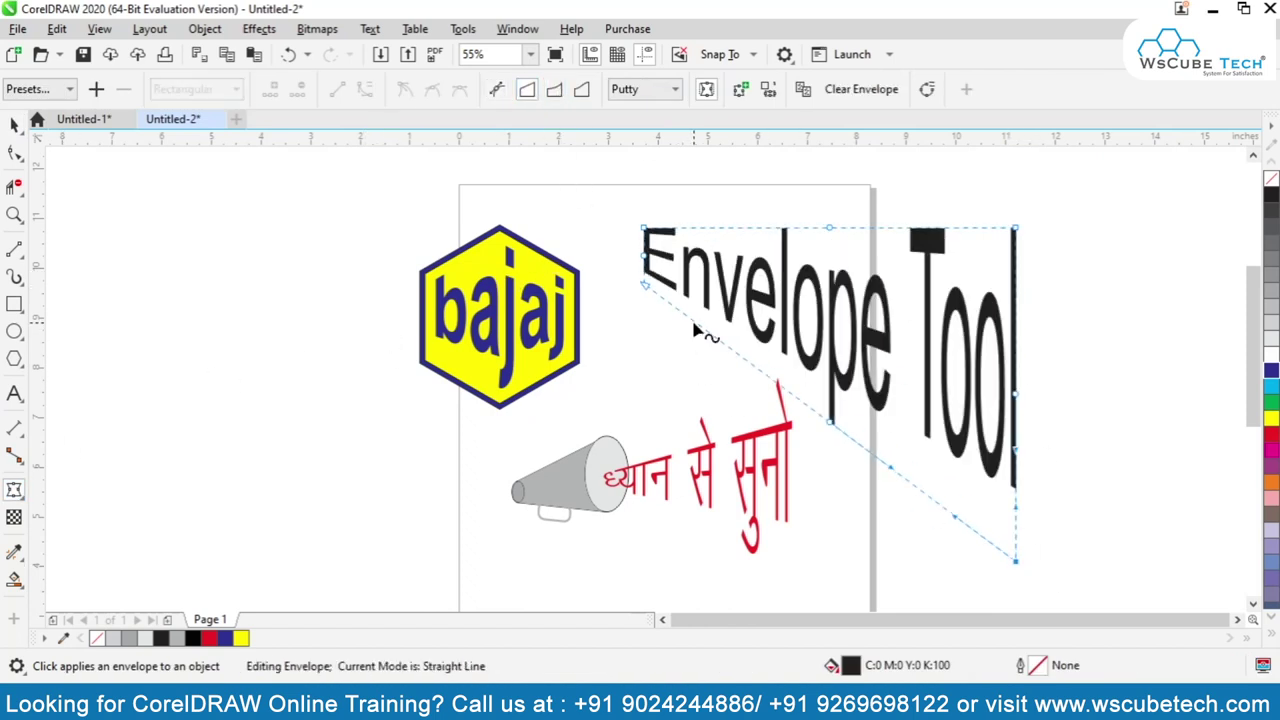
key(ctrl+z)
Try bulging the upper edge of the "Envelope Tool" text with a single-arc envelope and with an unconstrained envelope
click(554, 92)
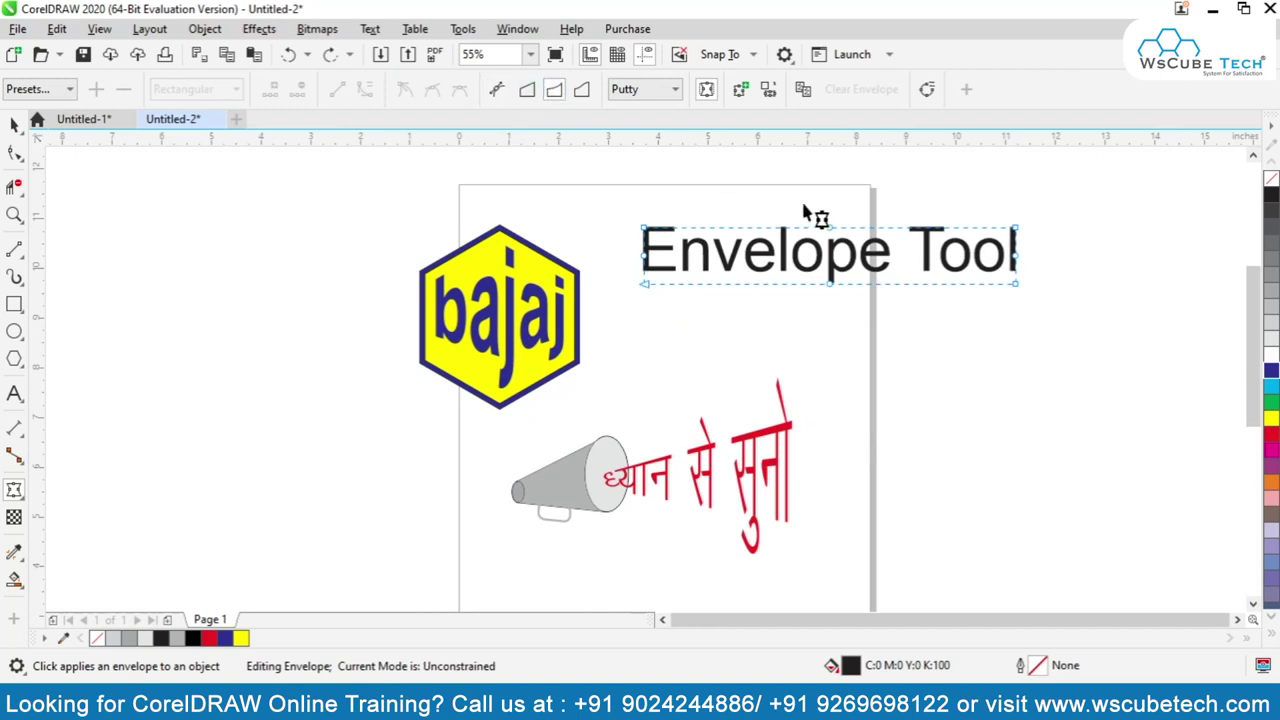
drag(830, 229, 836, 172)
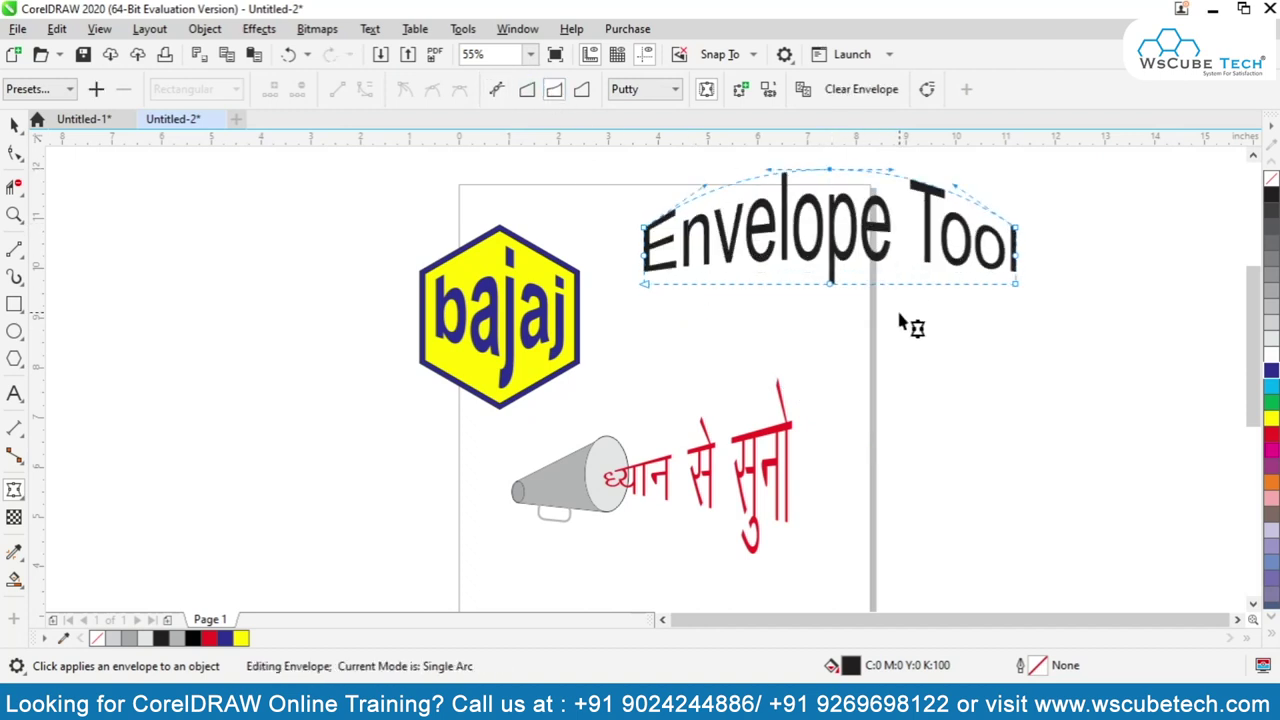
key(ctrl+z)
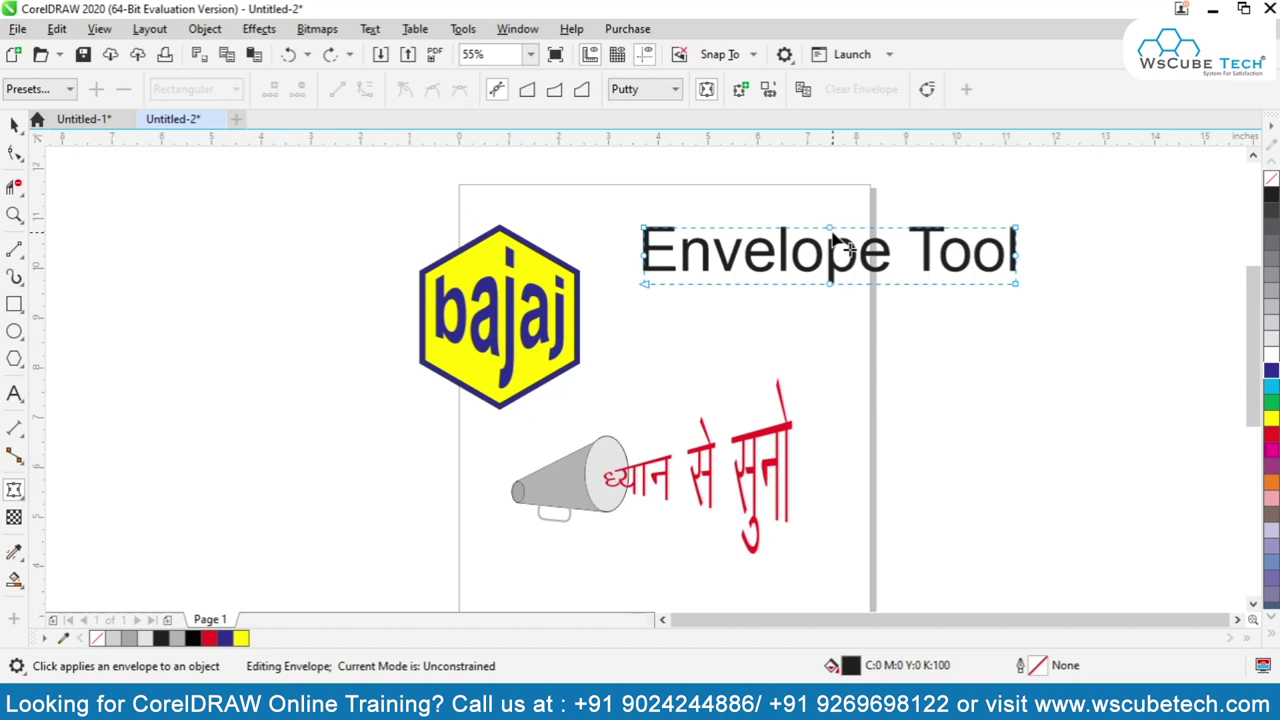
drag(836, 240, 849, 266)
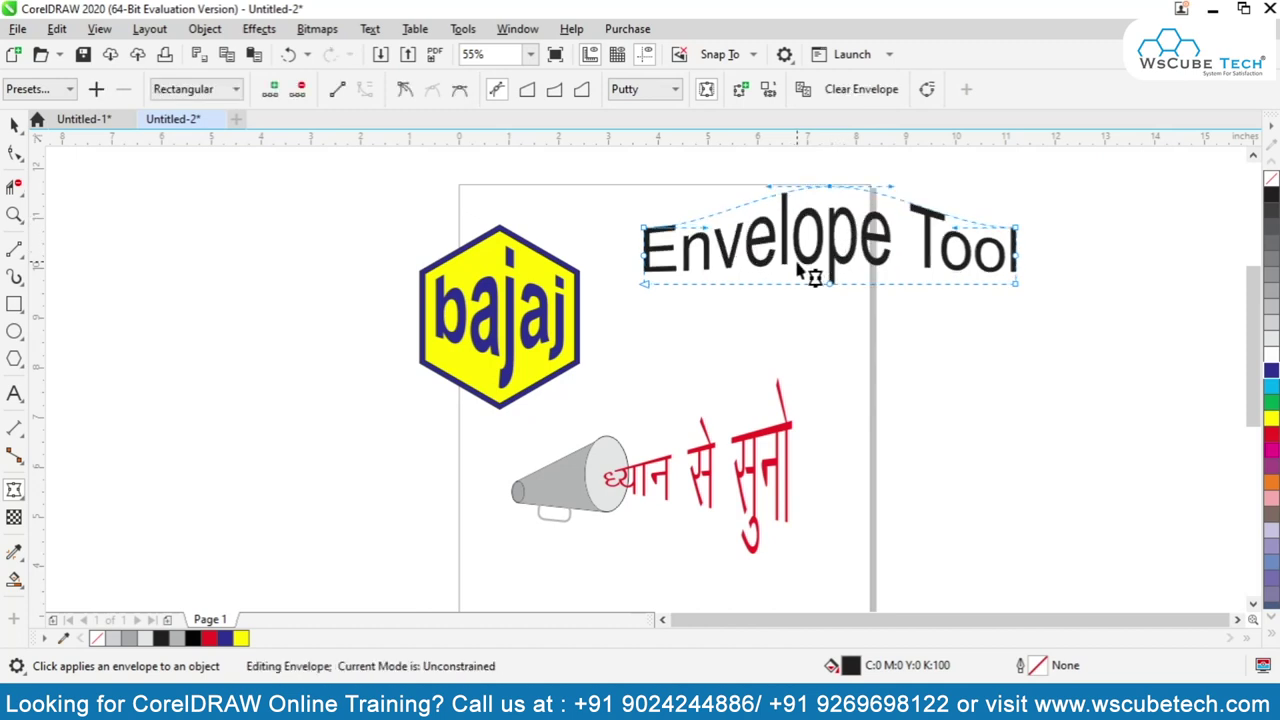
key(ctrl+z)
Try arching the whole "Envelope Tool" text upward with a single-arc envelope and moving it down beside the bajaj hexagon
click(554, 90)
drag(836, 232, 837, 152)
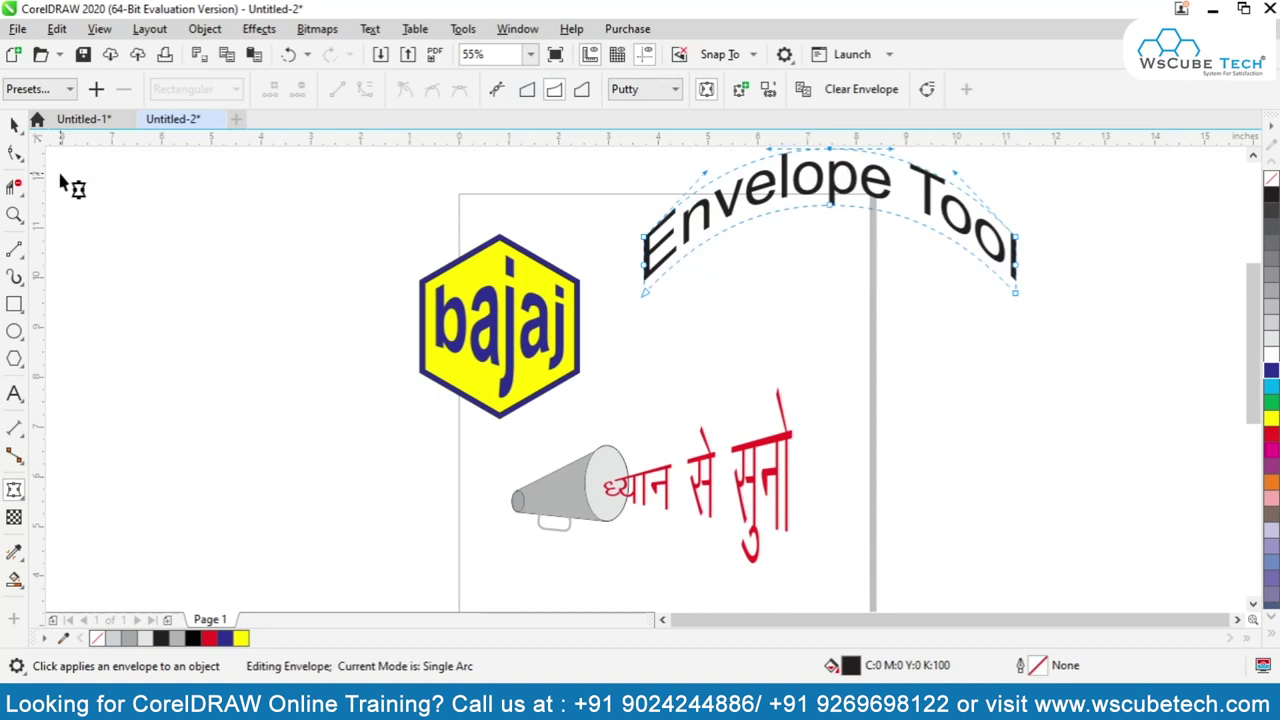
click(14, 124)
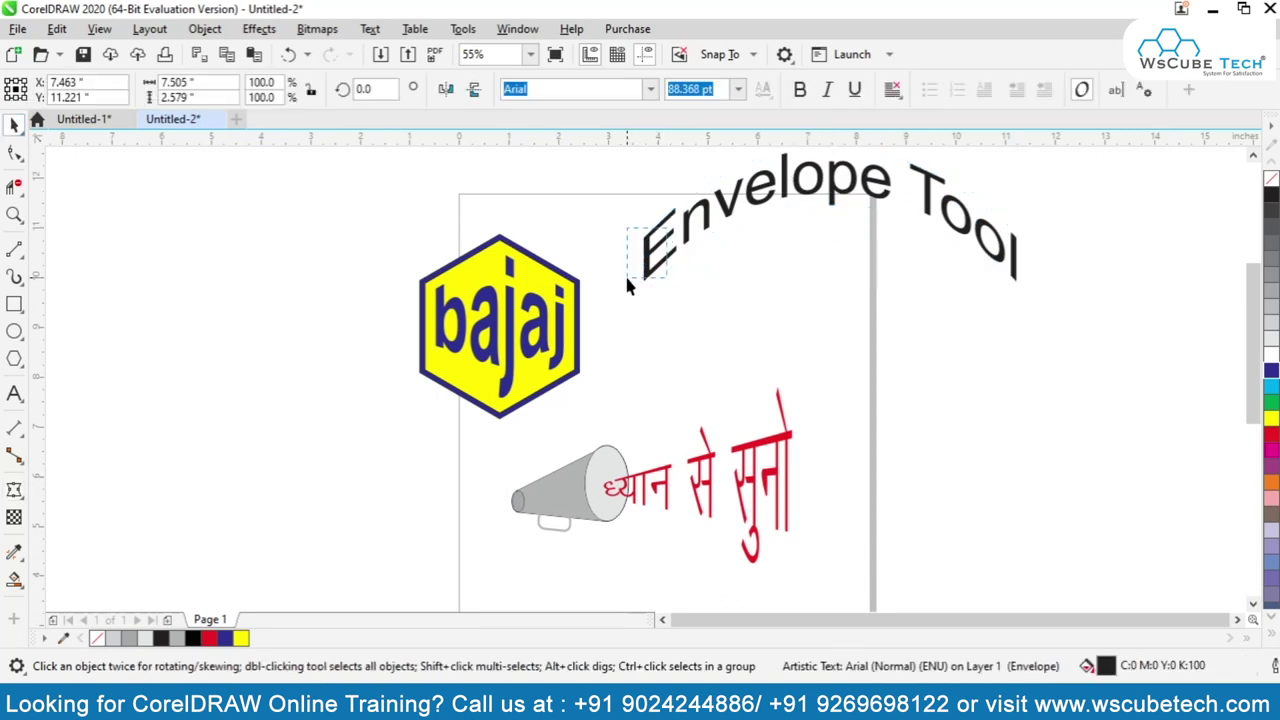
drag(653, 250, 630, 345)
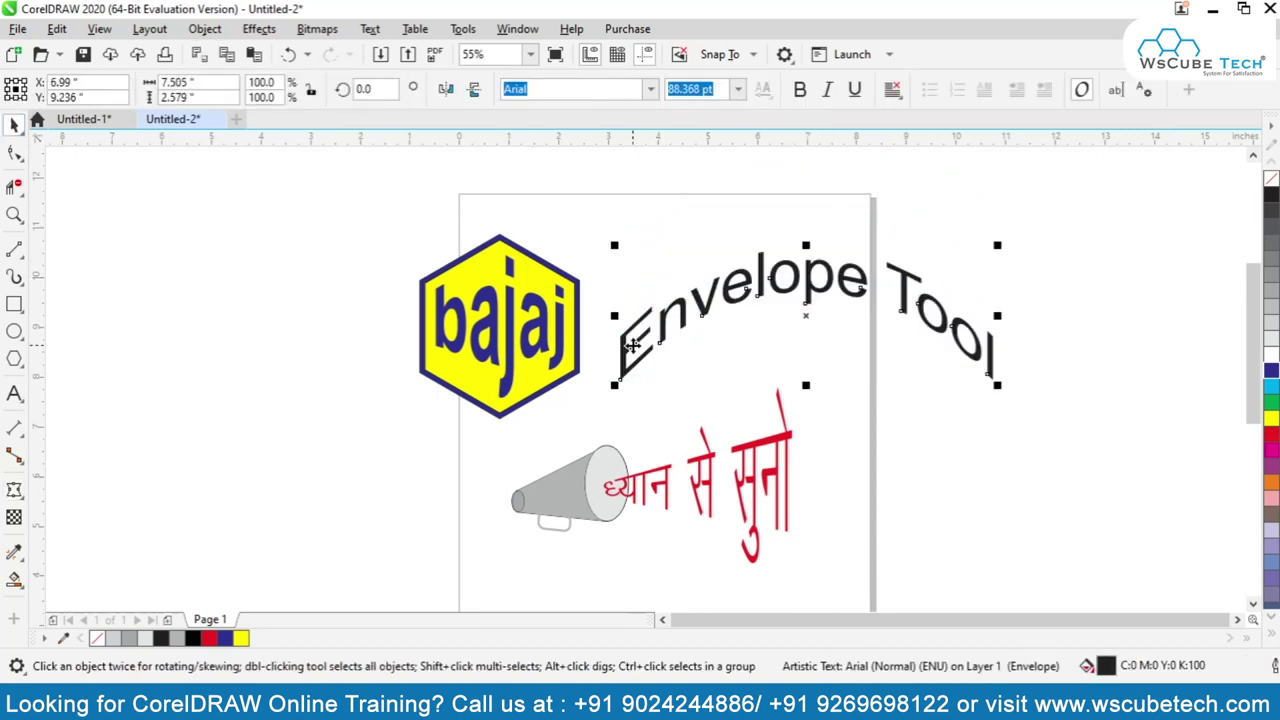
click(14, 490)
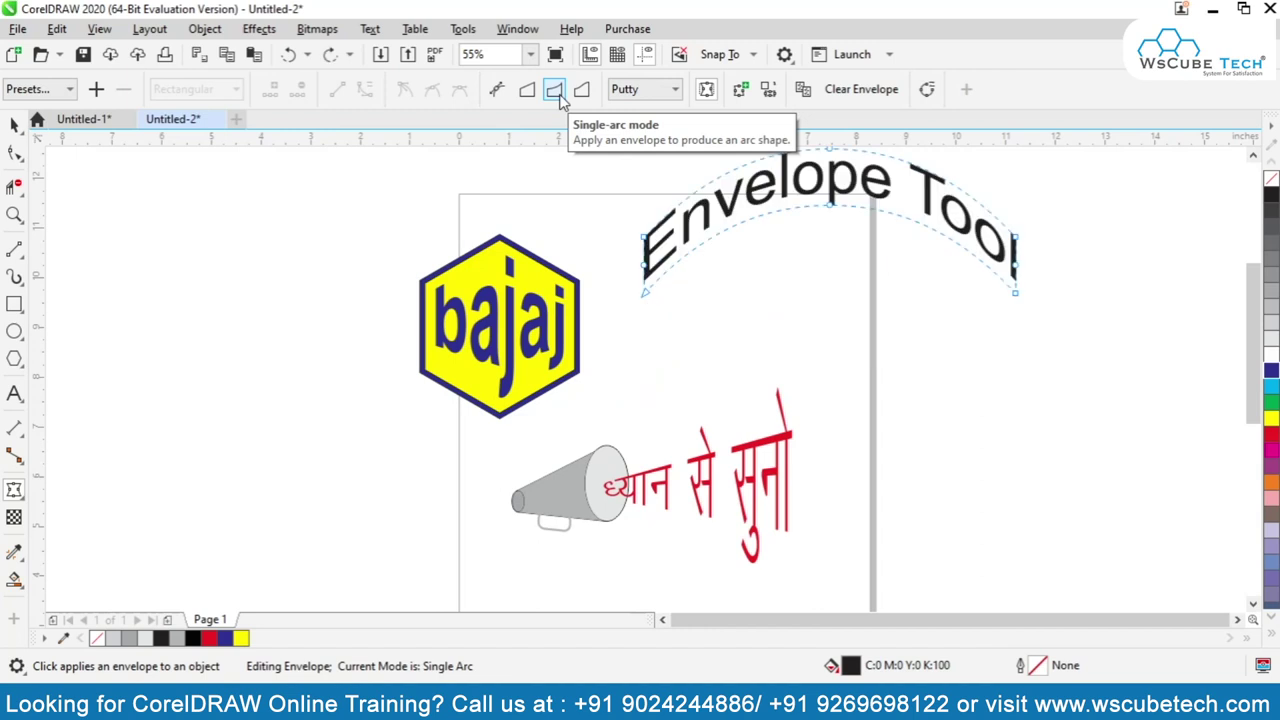
key(ctrl+z)
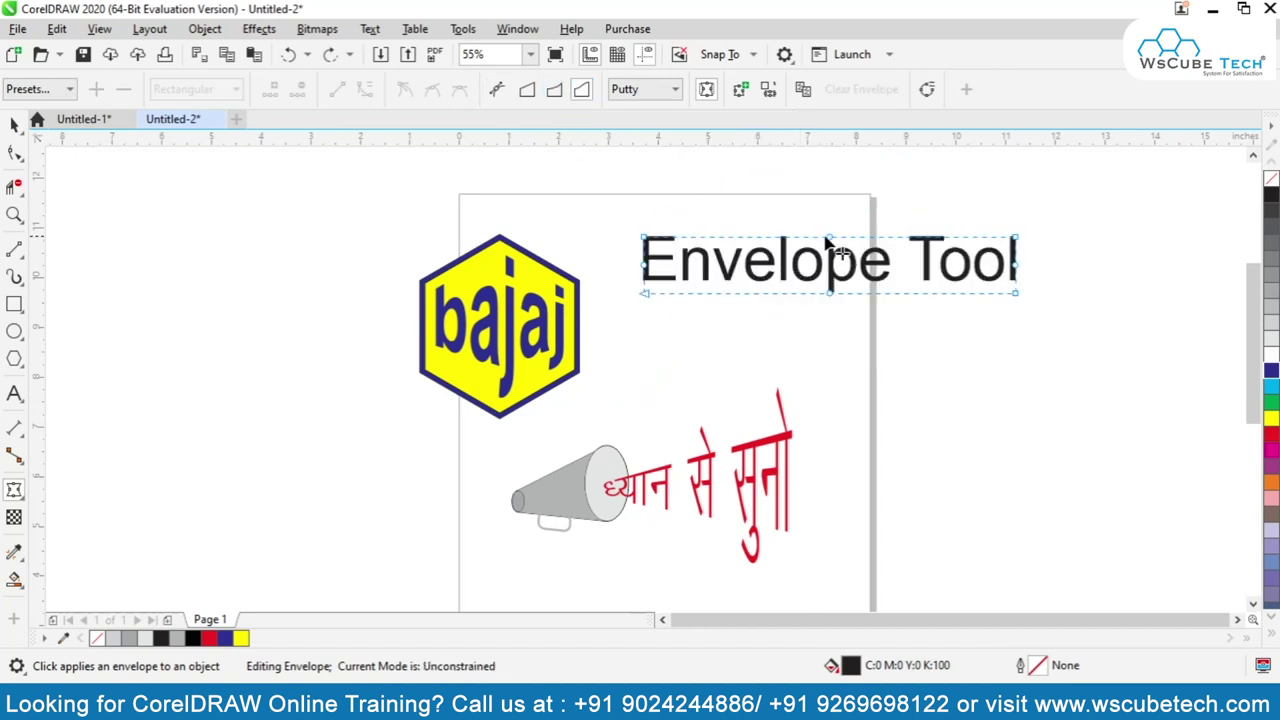
Bend the "Envelope Tool" text into a wave with a double-arc envelope and move it down beside the bajaj hexagon
drag(832, 243, 830, 183)
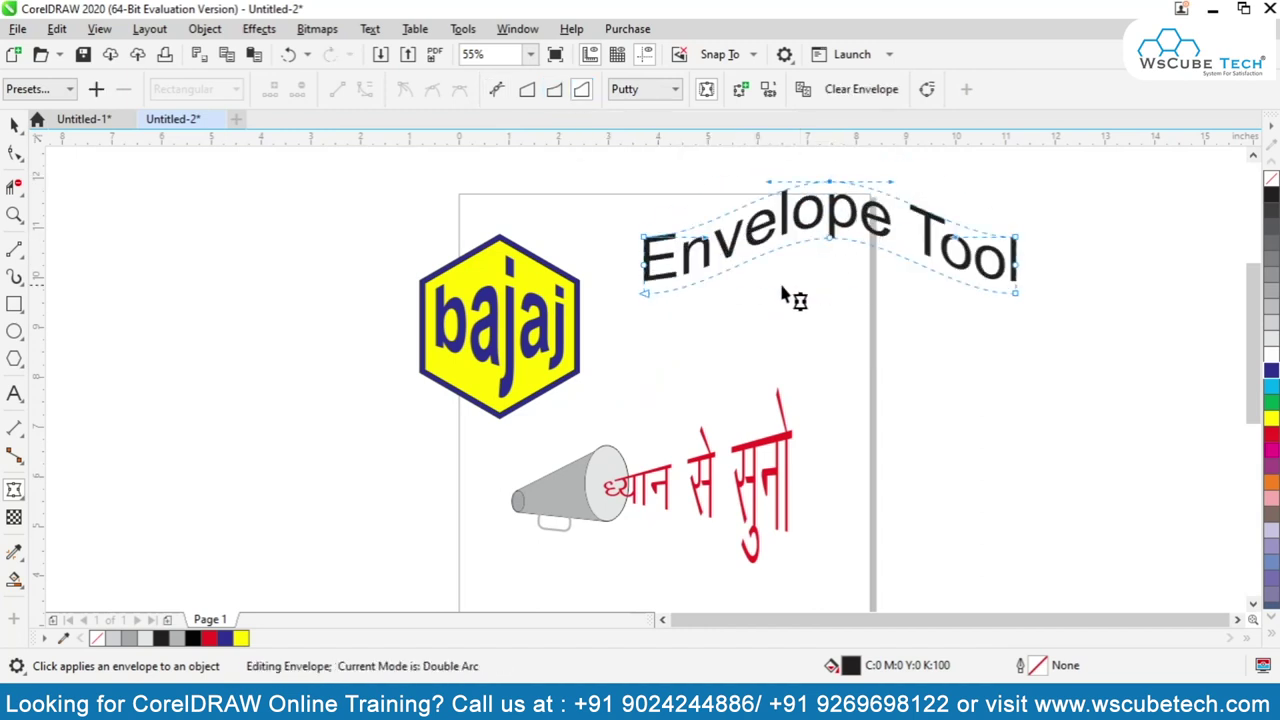
key(space)
click(761, 306)
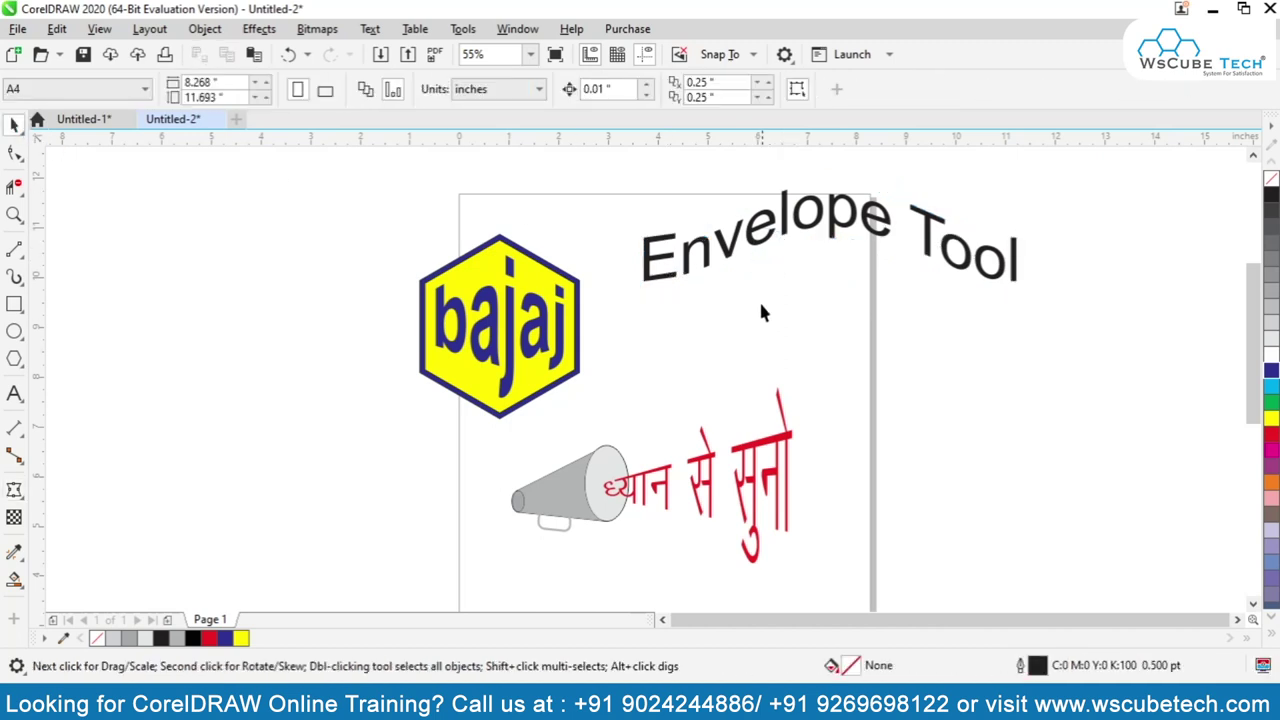
click(756, 245)
drag(756, 245, 736, 317)
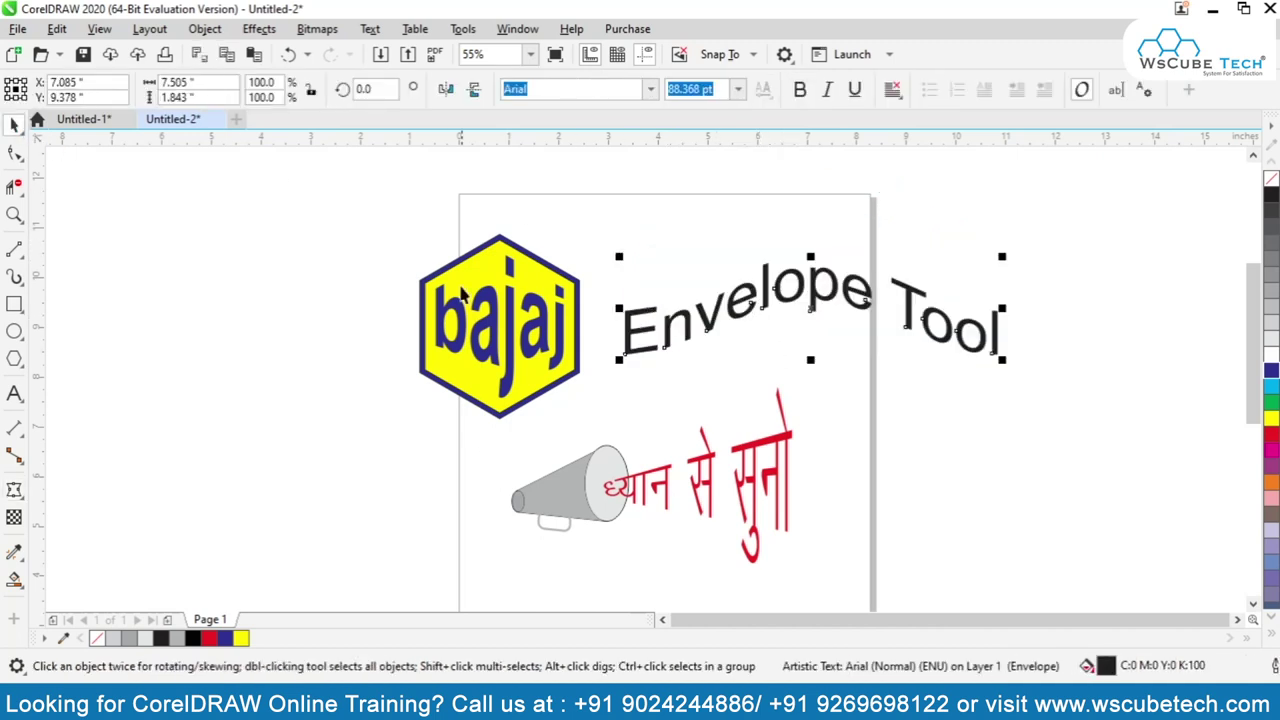
Add the text "copy envelope" at about 82 pt left of the megaphone and copy the "Envelope Tool" text's envelope onto it
click(18, 494)
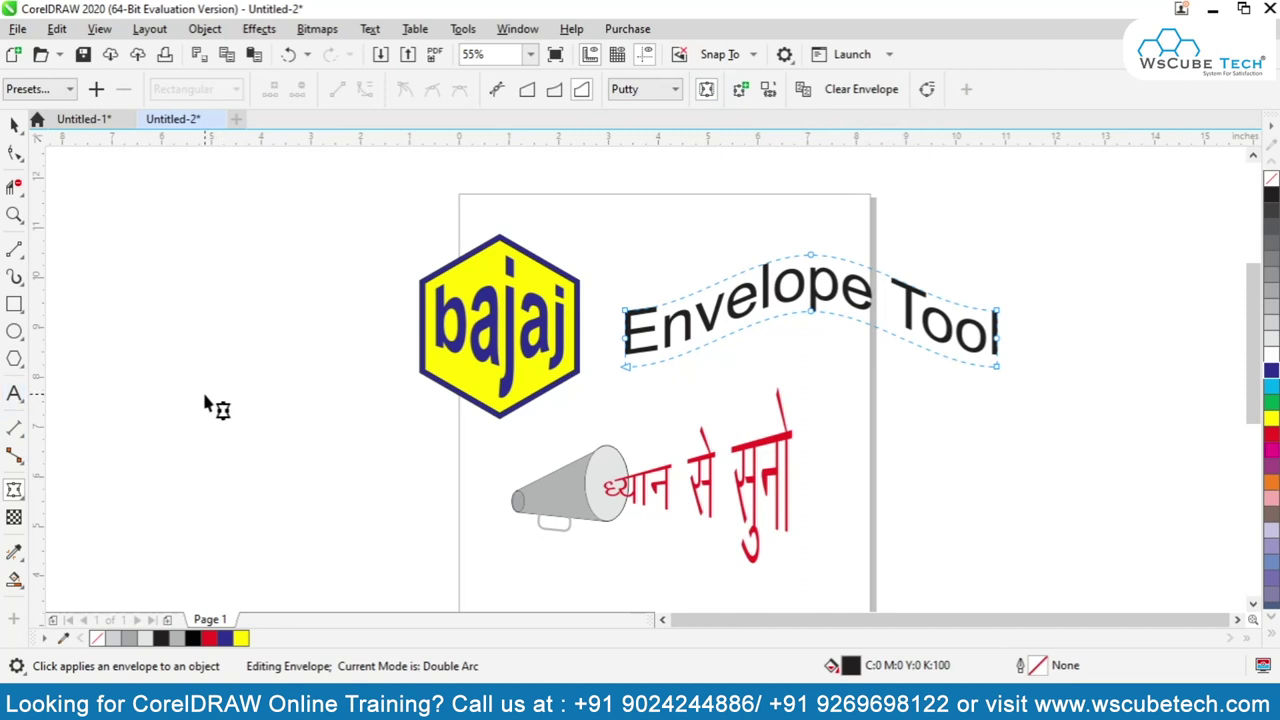
key(h)
click(14, 396)
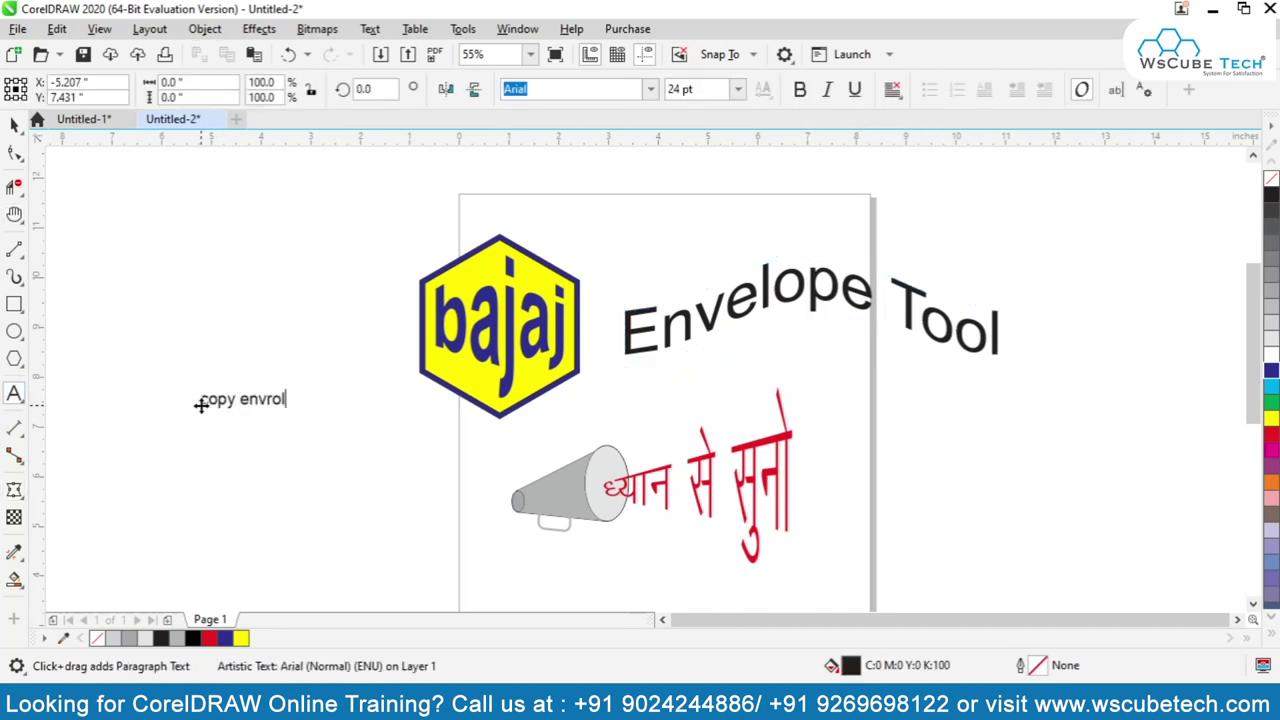
click(14, 124)
drag(310, 428, 385, 460)
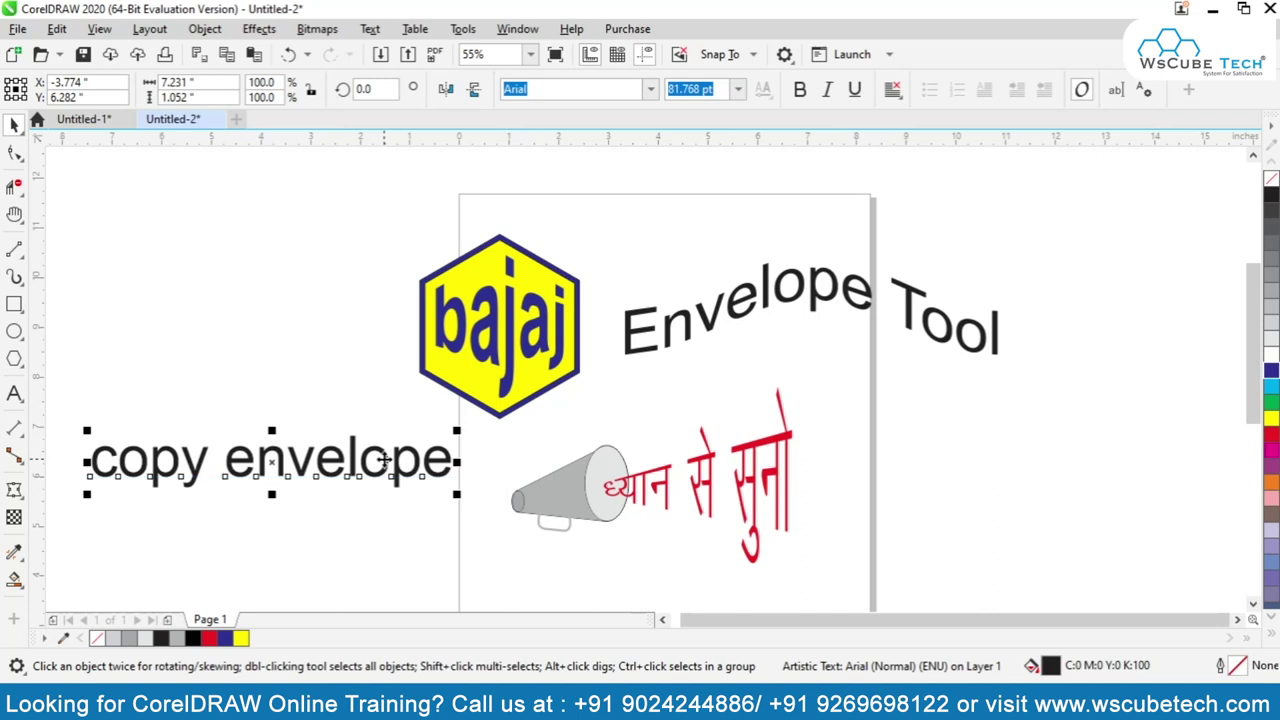
click(14, 489)
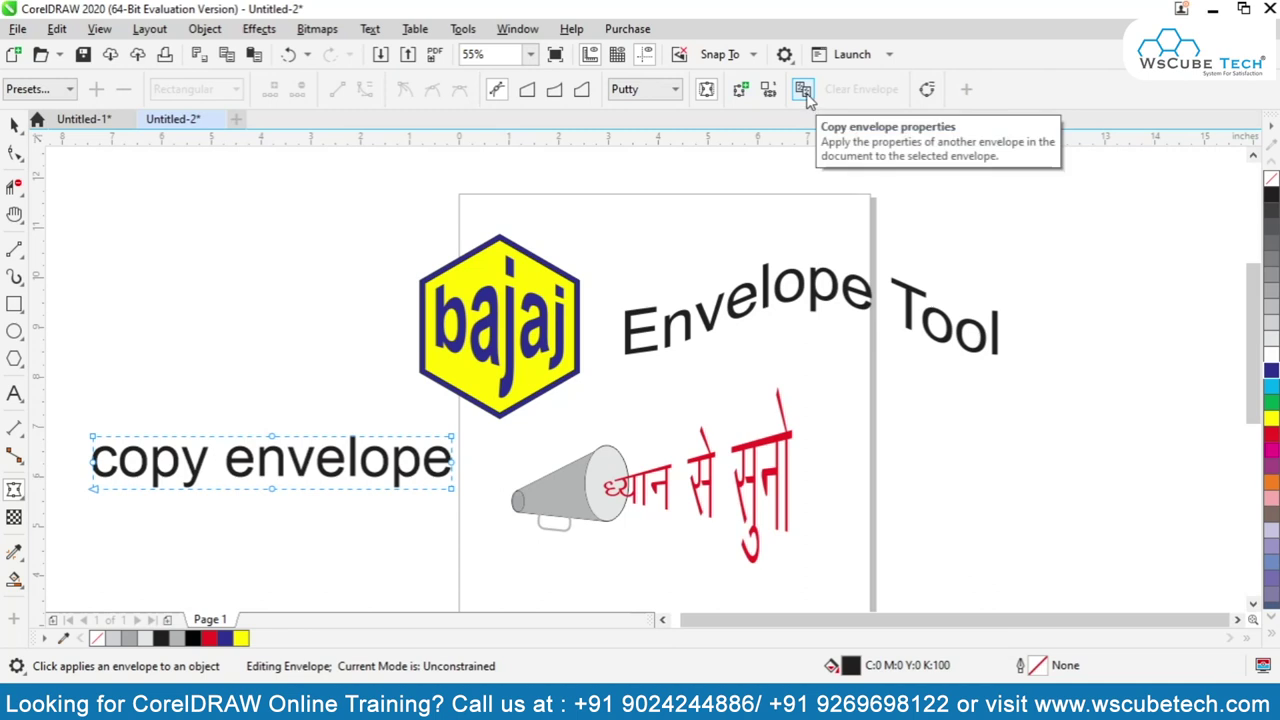
click(797, 283)
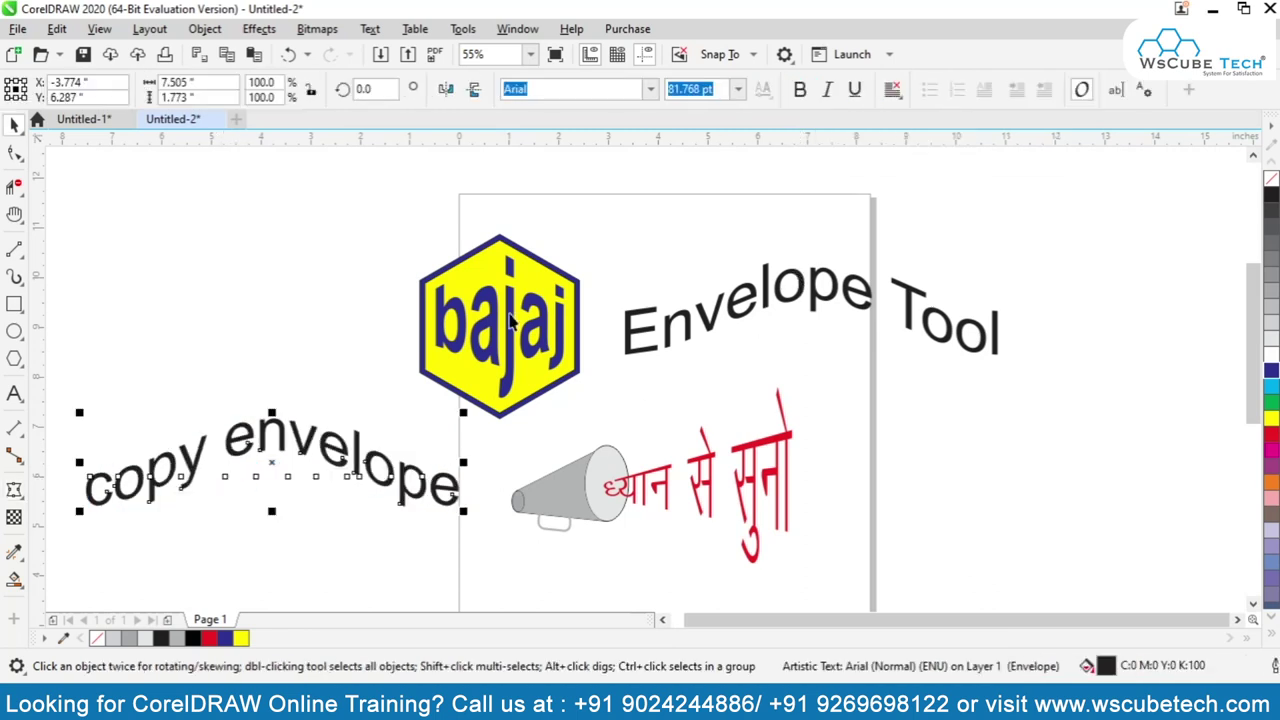
Draw a six-sided polygon about 3.57 by 4.12 inches above the "copy envelope" text
click(14, 358)
drag(50, 146, 252, 325)
key(space)
drag(226, 200, 229, 263)
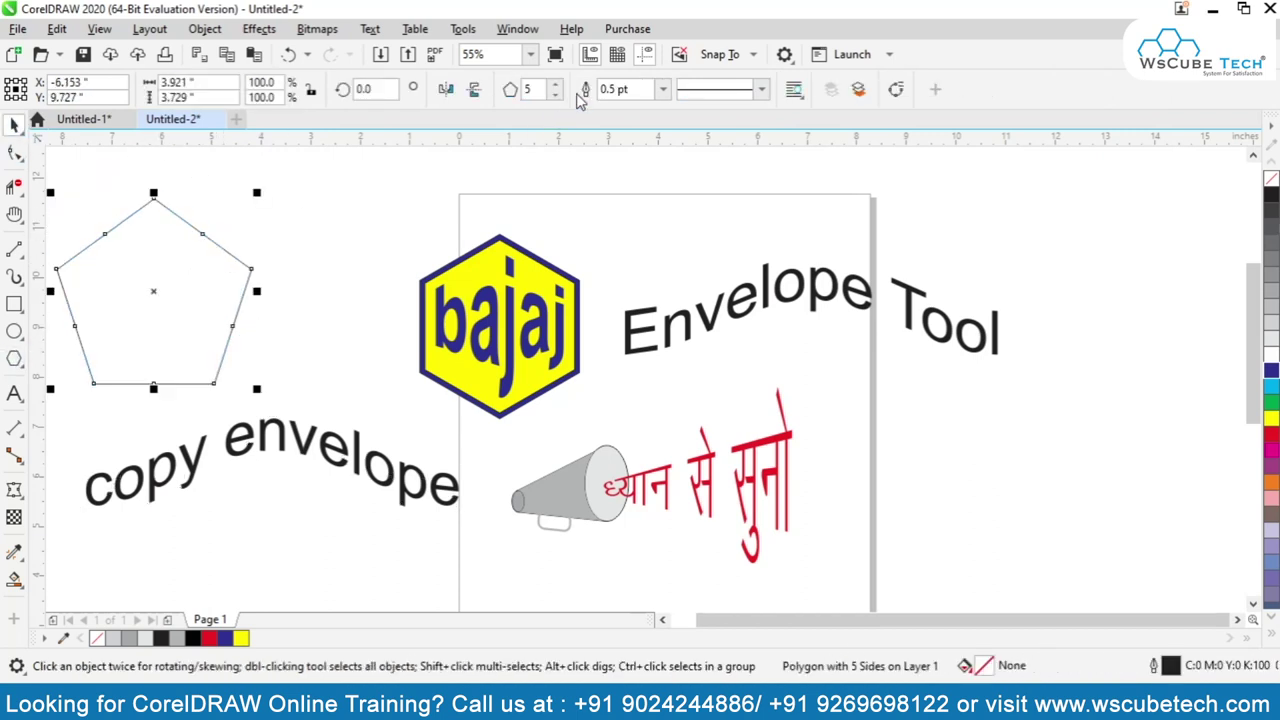
click(556, 84)
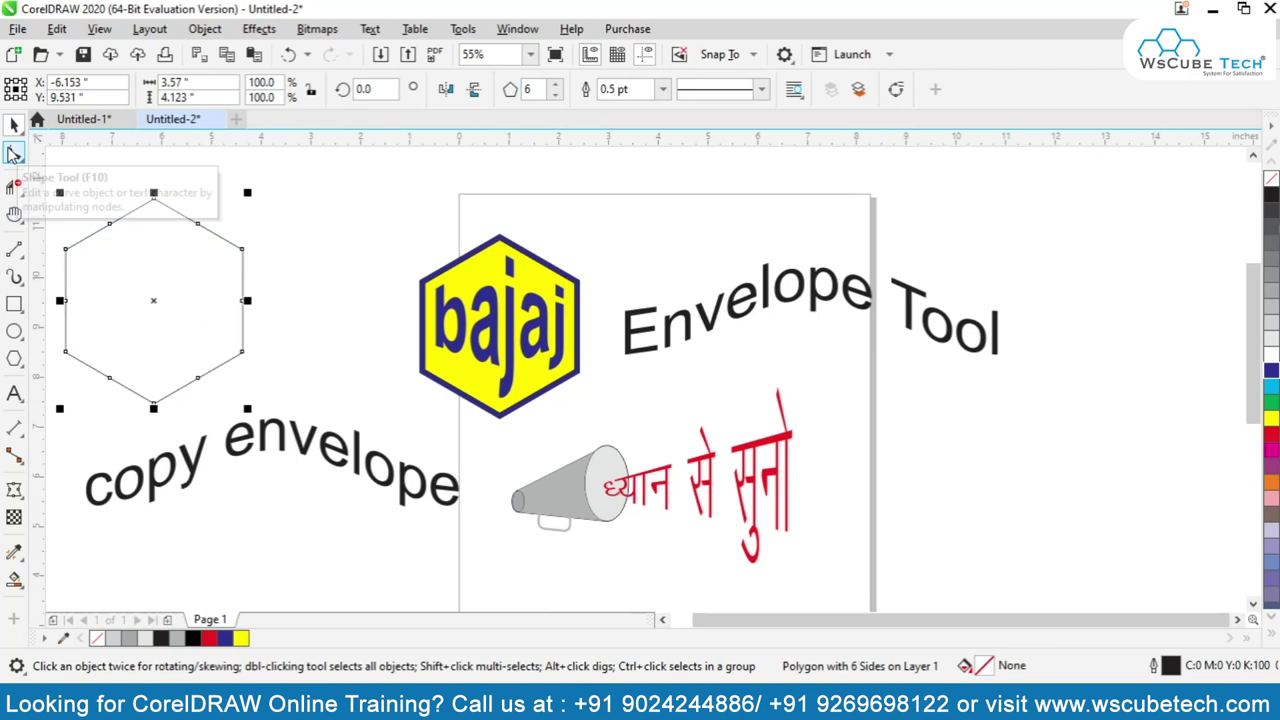
Convert the new hexagon to curves and delete the extra midpoint nodes, keeping only its six corner nodes
key(ctrl+q)
click(13, 152)
drag(88, 200, 214, 257)
key(Delete)
drag(310, 260, 107, 352)
key(Delete)
drag(221, 389, 257, 393)
key(Delete)
Add the text "CUBETECH" in bold Arial, enlarge it to about 85 pt and place it above the bajaj hexagon
click(14, 393)
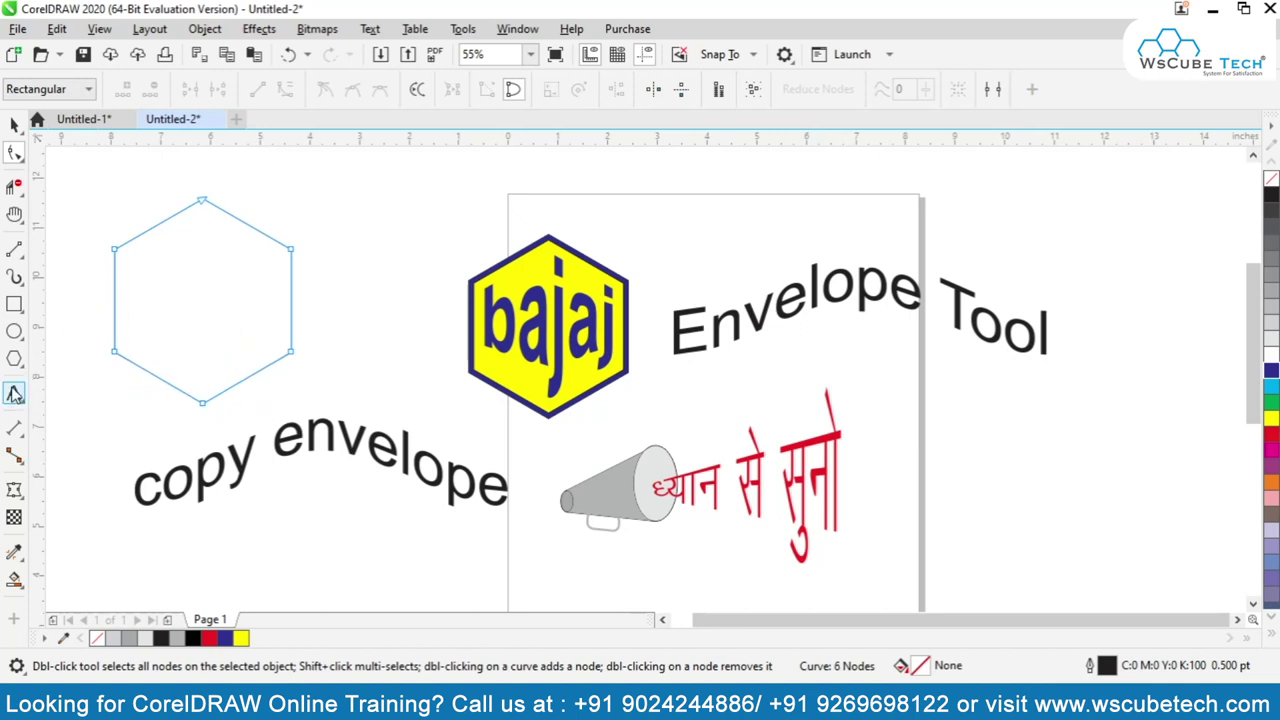
click(98, 397)
text(CUBETECH)
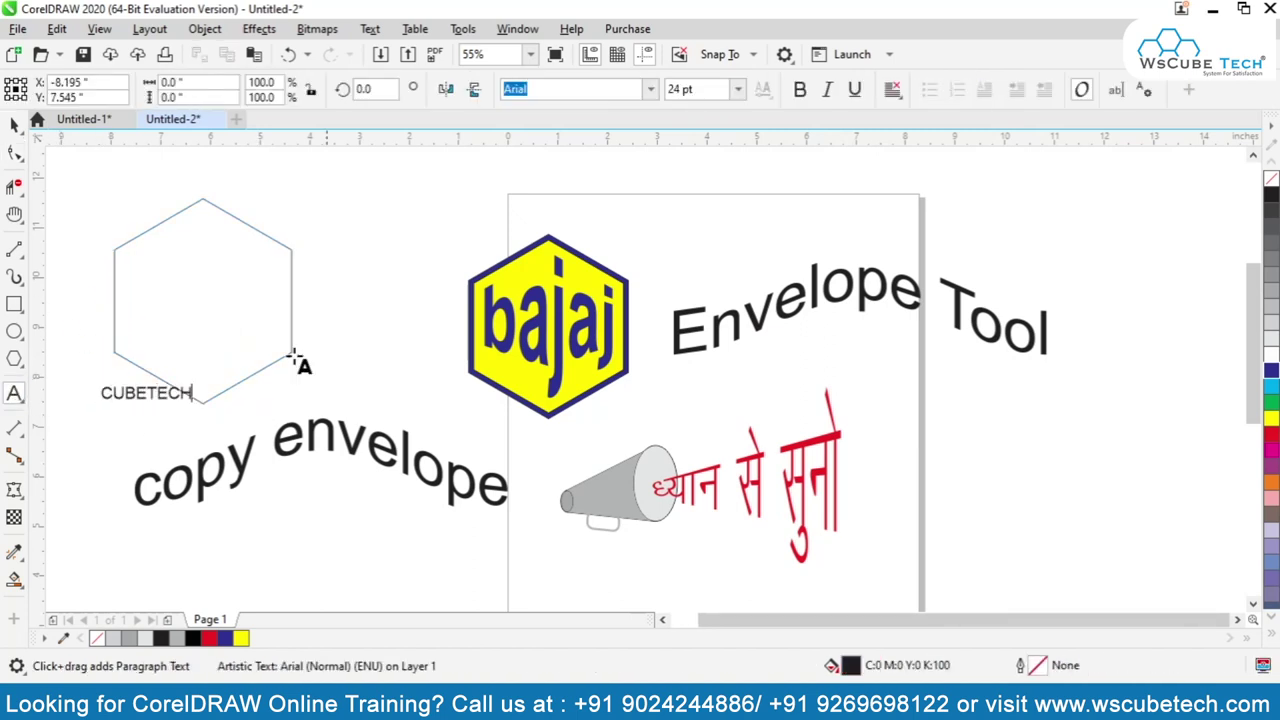
click(15, 124)
click(800, 90)
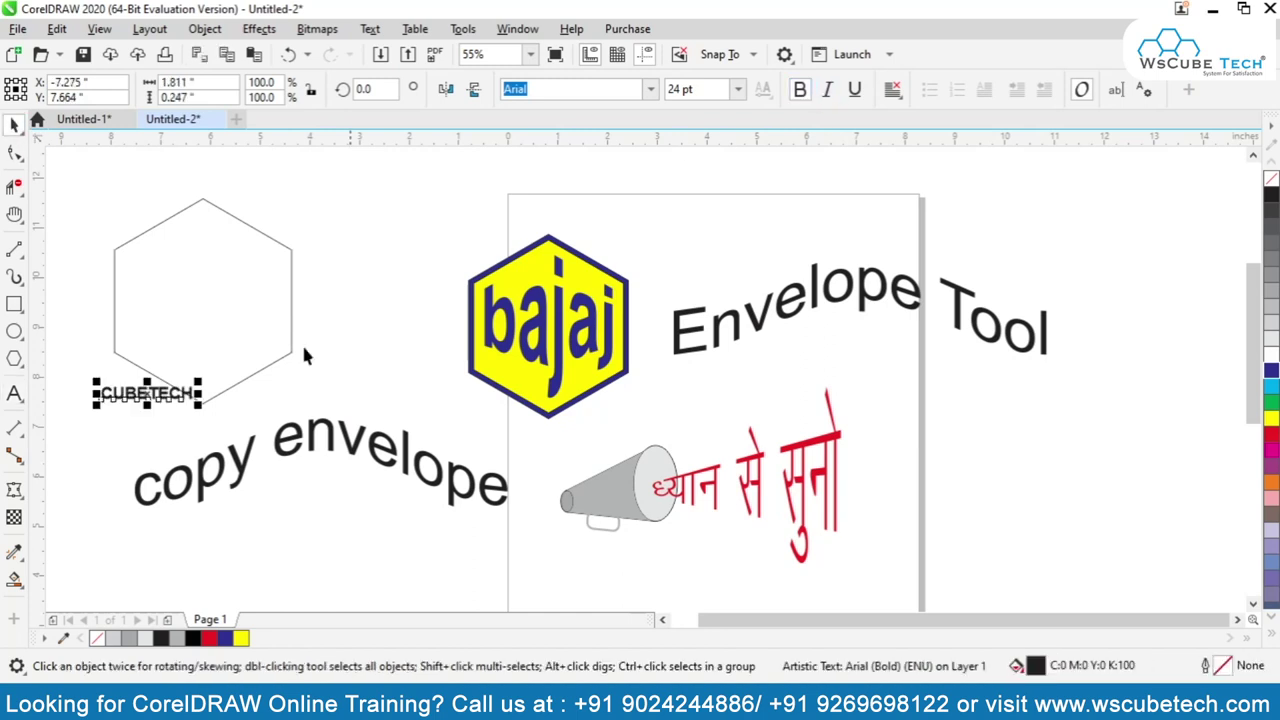
drag(206, 401, 330, 435)
drag(204, 404, 504, 208)
Shape the "CUBETECH" text with an envelope created from the new hexagon and centre it inside at about 3.19 by 3.55 inches
click(14, 490)
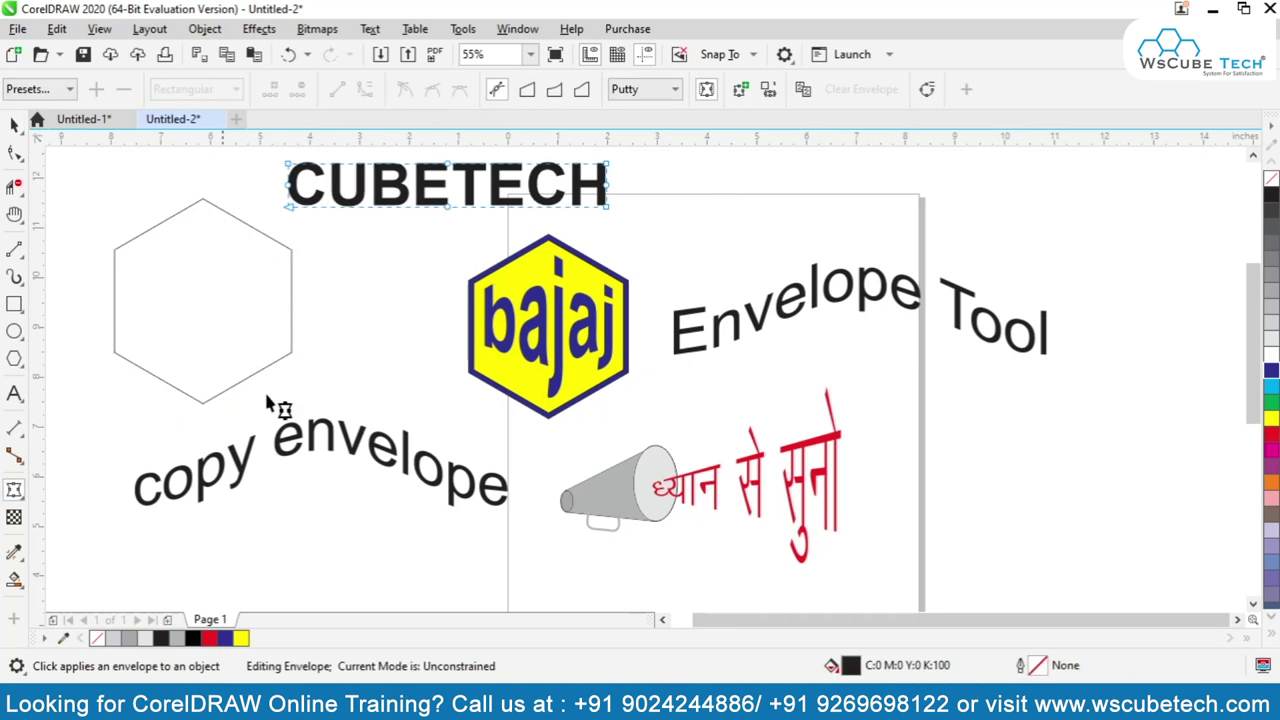
click(769, 93)
click(258, 234)
click(14, 124)
drag(423, 220, 180, 335)
drag(298, 410, 203, 303)
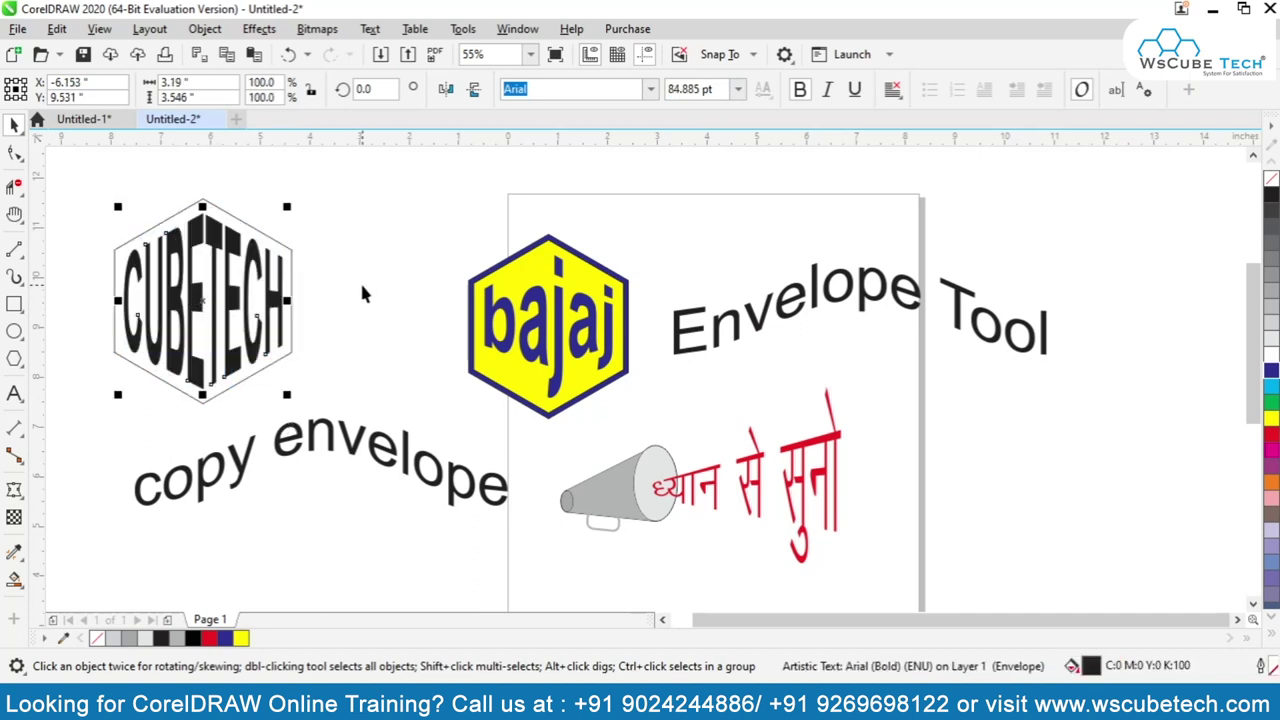
Draw a wavy banner shape about 5.92 by 2.57 inches beside the "CUBETECH" hexagon, away from the page
click(363, 281)
scroll(363, 281, left, 5)
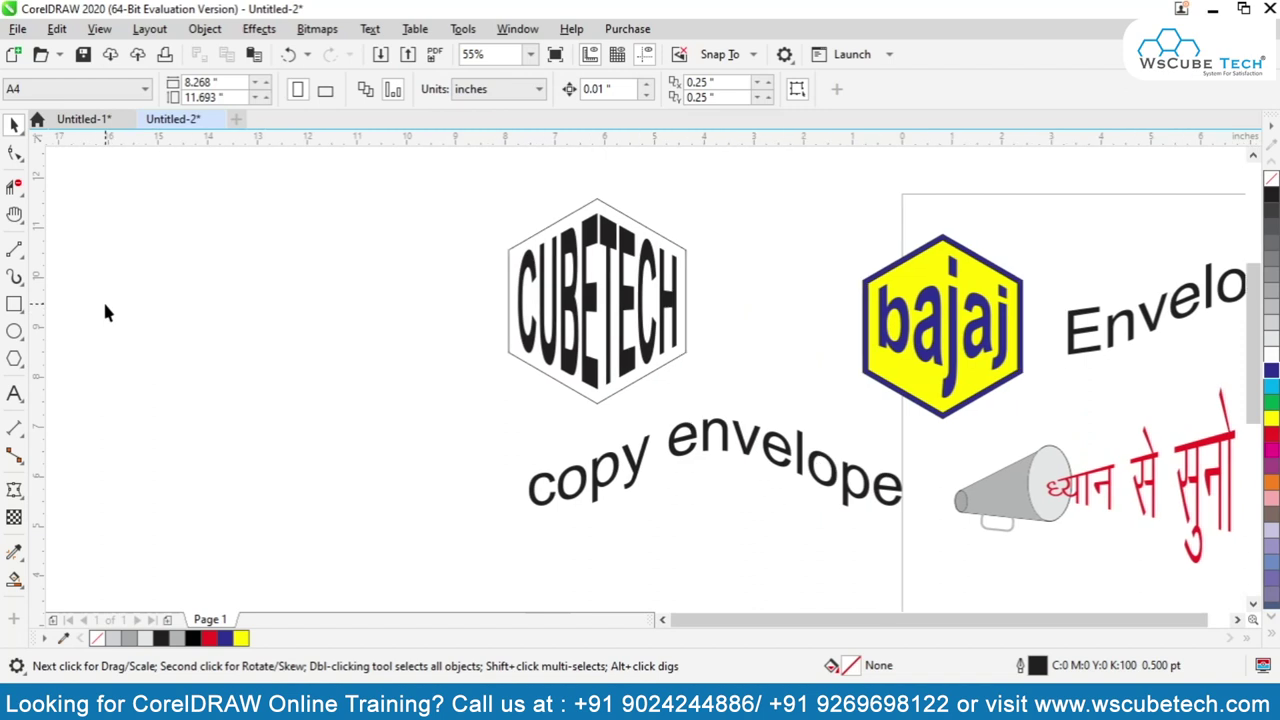
click(18, 365)
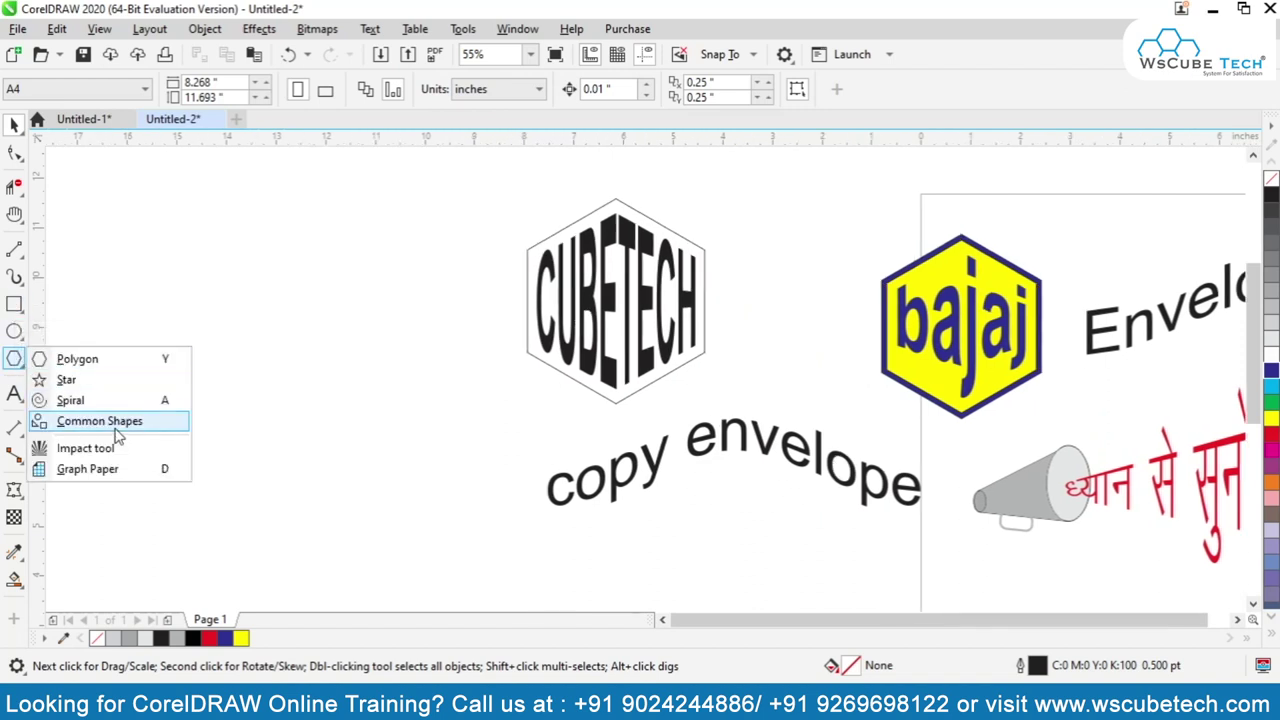
click(112, 421)
click(511, 89)
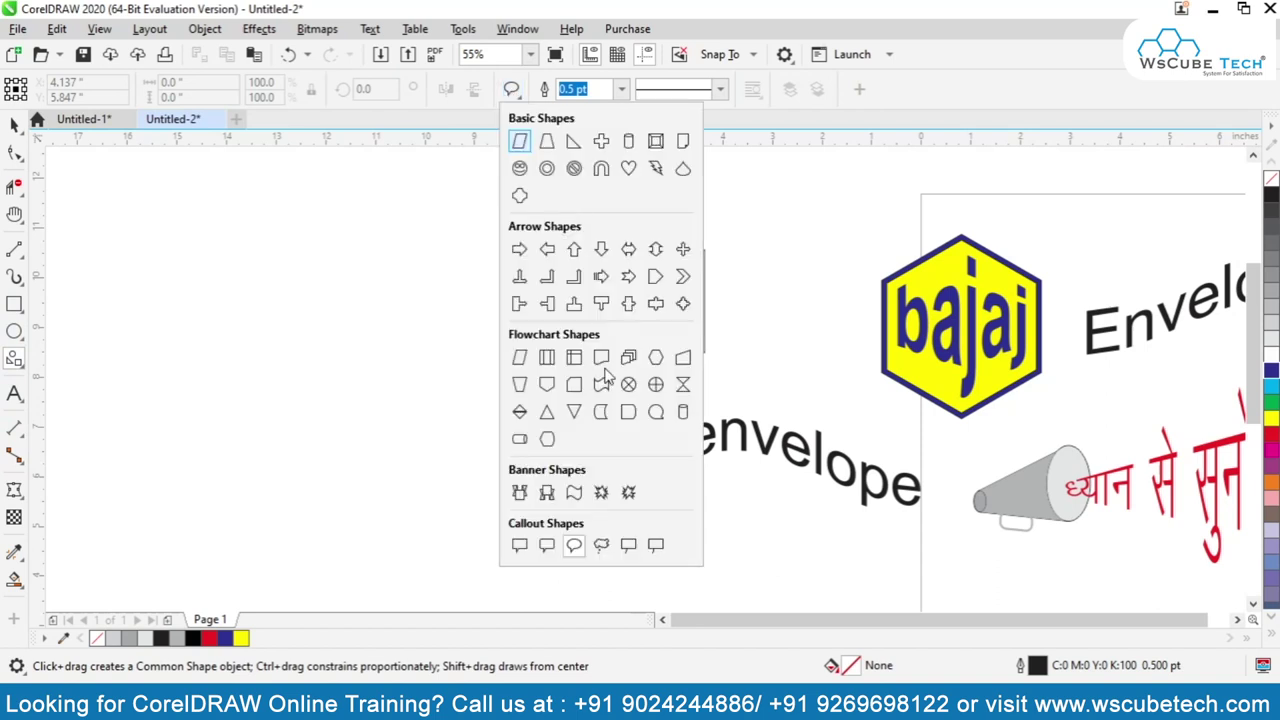
click(573, 492)
drag(131, 230, 425, 356)
click(14, 124)
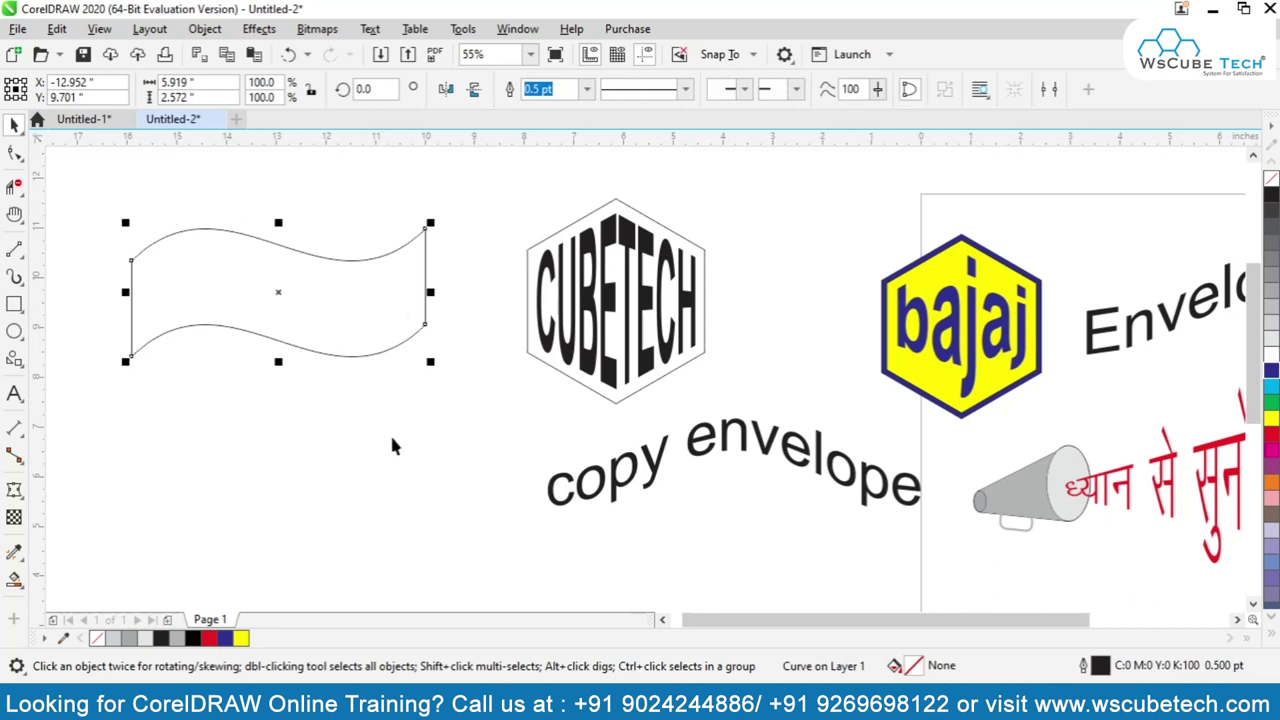
Add the text "WS CUBETECH" in 24 pt Arial below the wavy banner
click(14, 394)
click(186, 481)
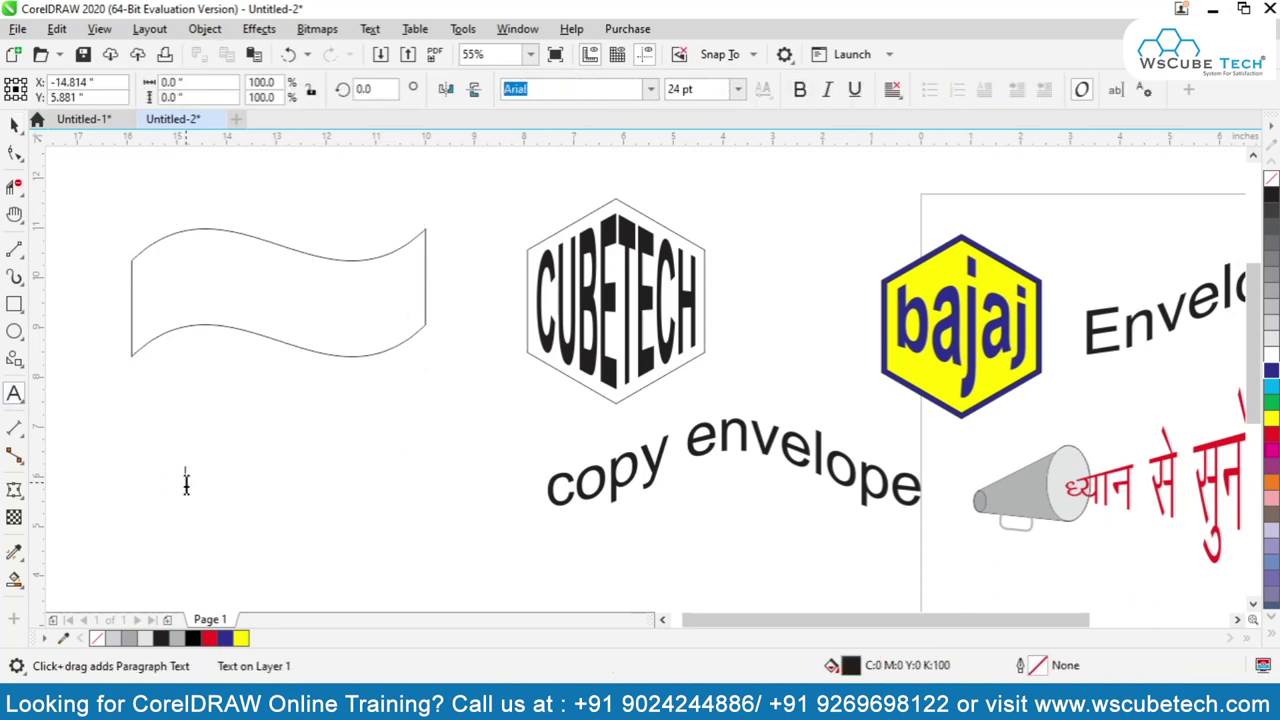
text(WS CUBTE)
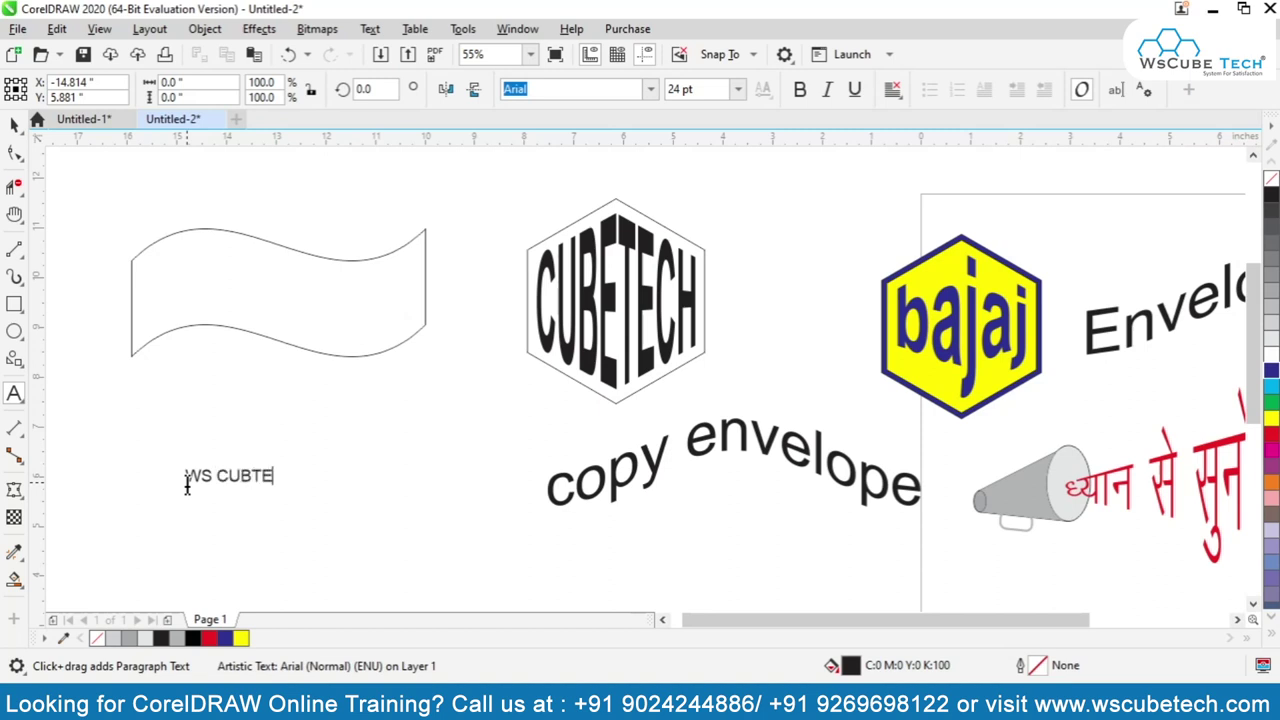
key(BackSpace)
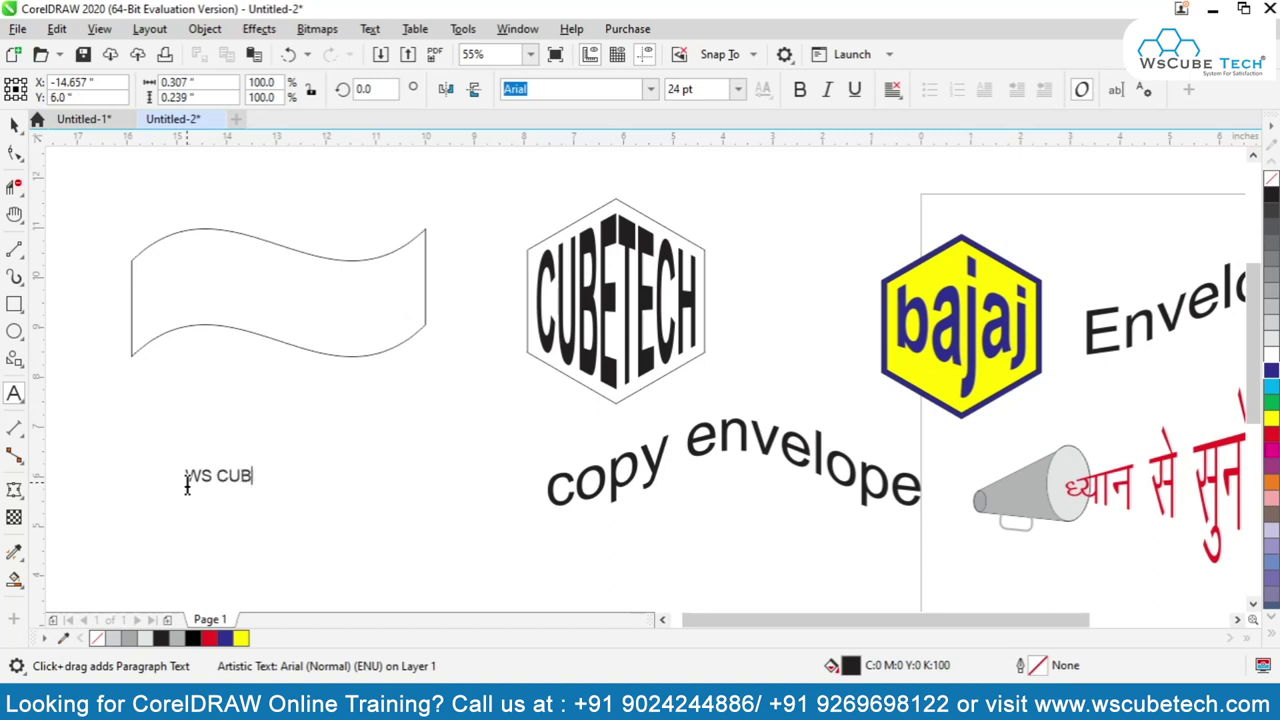
key(Escape)
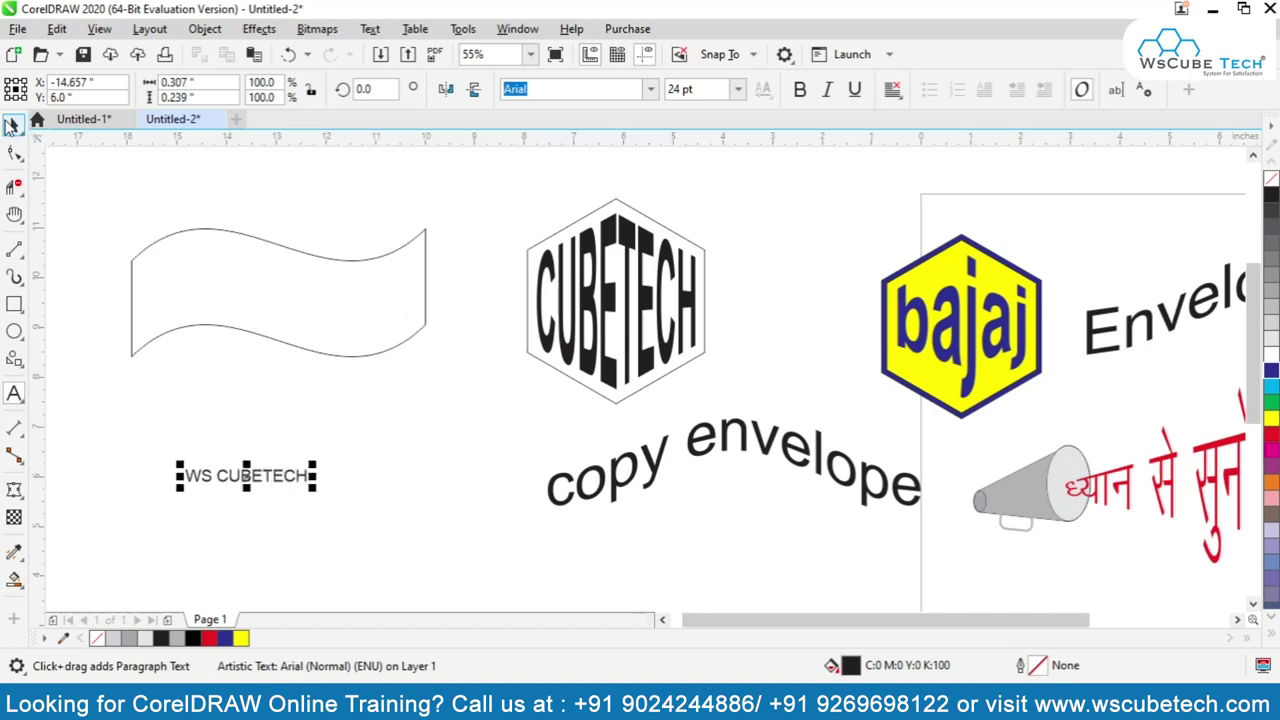
click(12, 124)
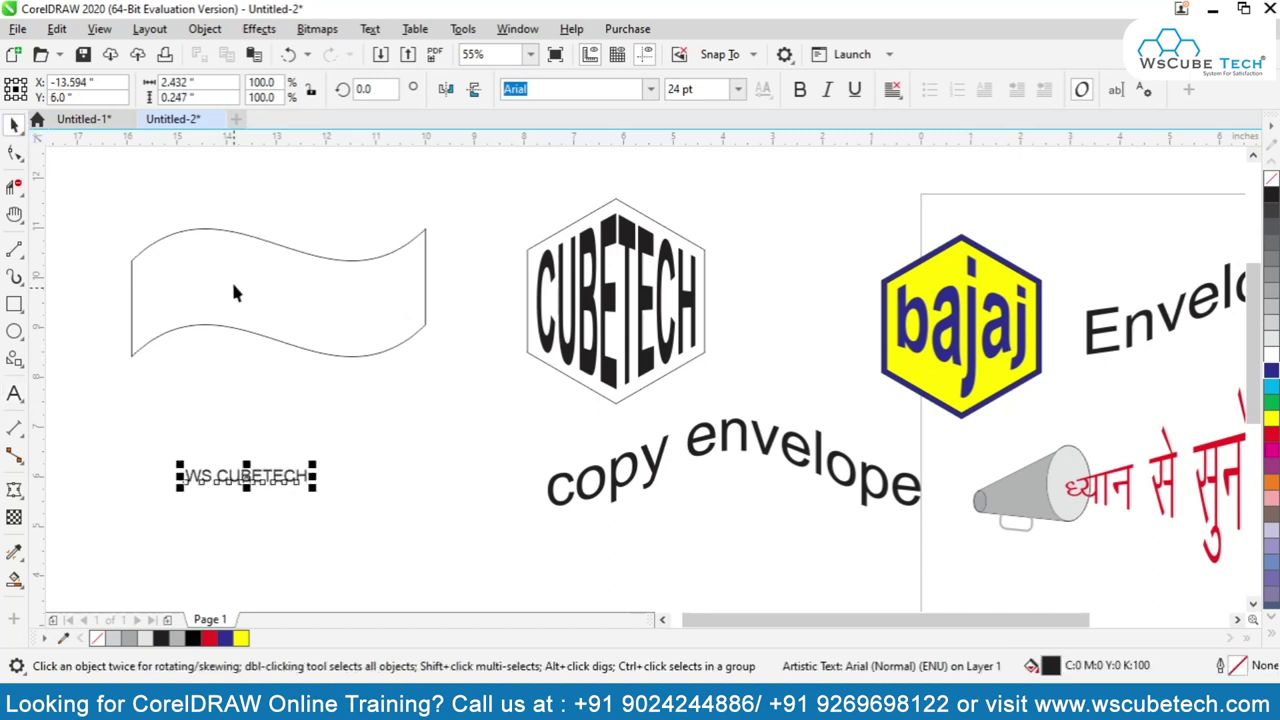
Shape the "WS CUBETECH" text with an envelope created from the banner and fit it inside at about 5.49 by 1.67 inches
click(14, 489)
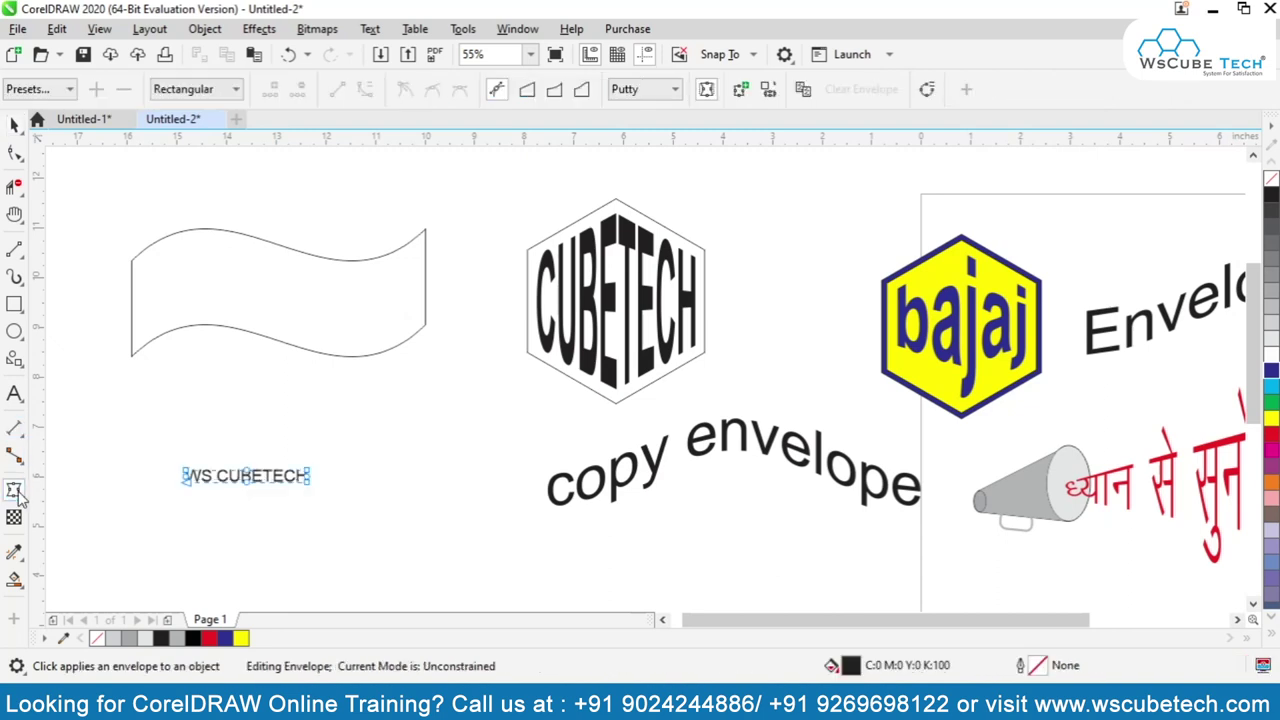
click(770, 90)
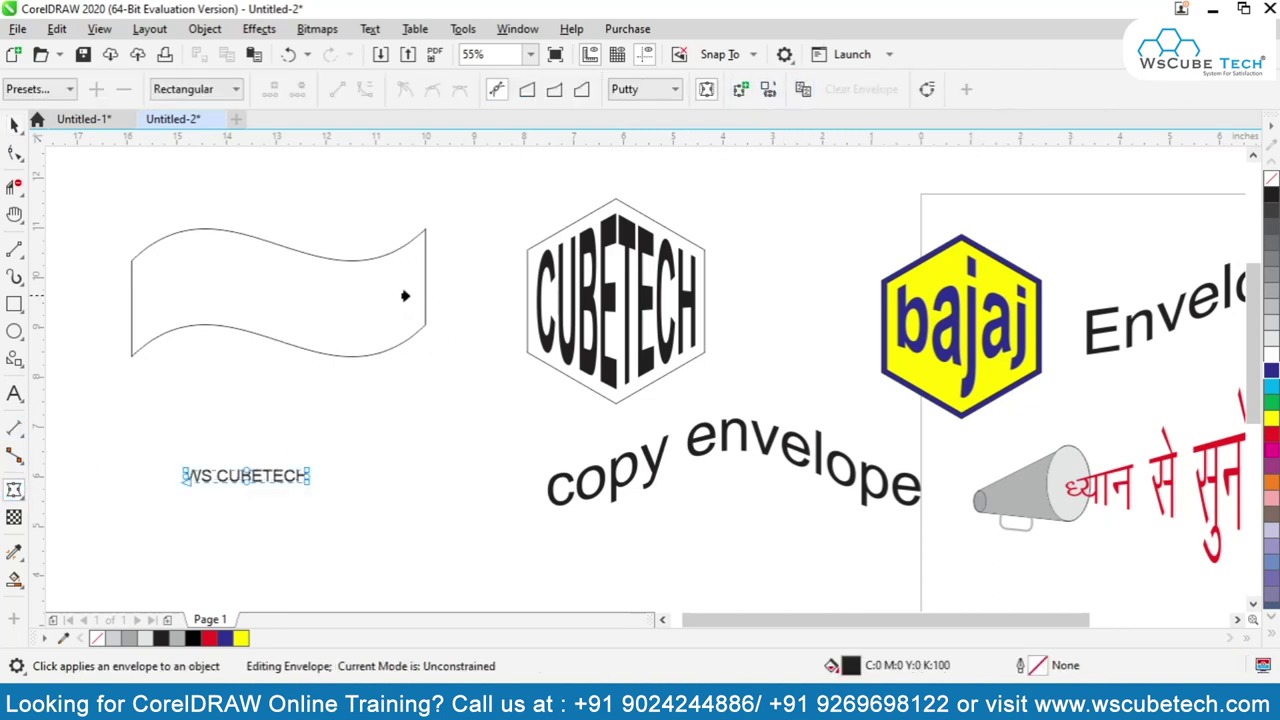
click(348, 262)
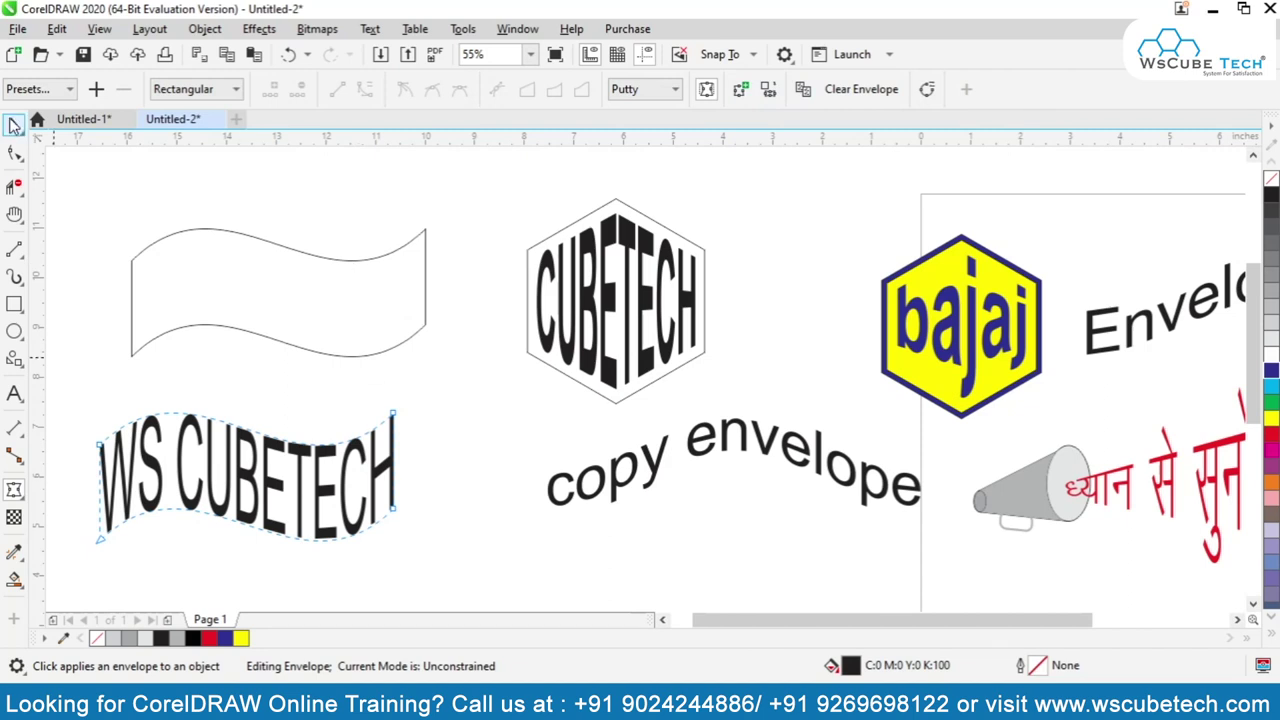
click(14, 124)
drag(246, 455, 289, 290)
drag(437, 291, 421, 290)
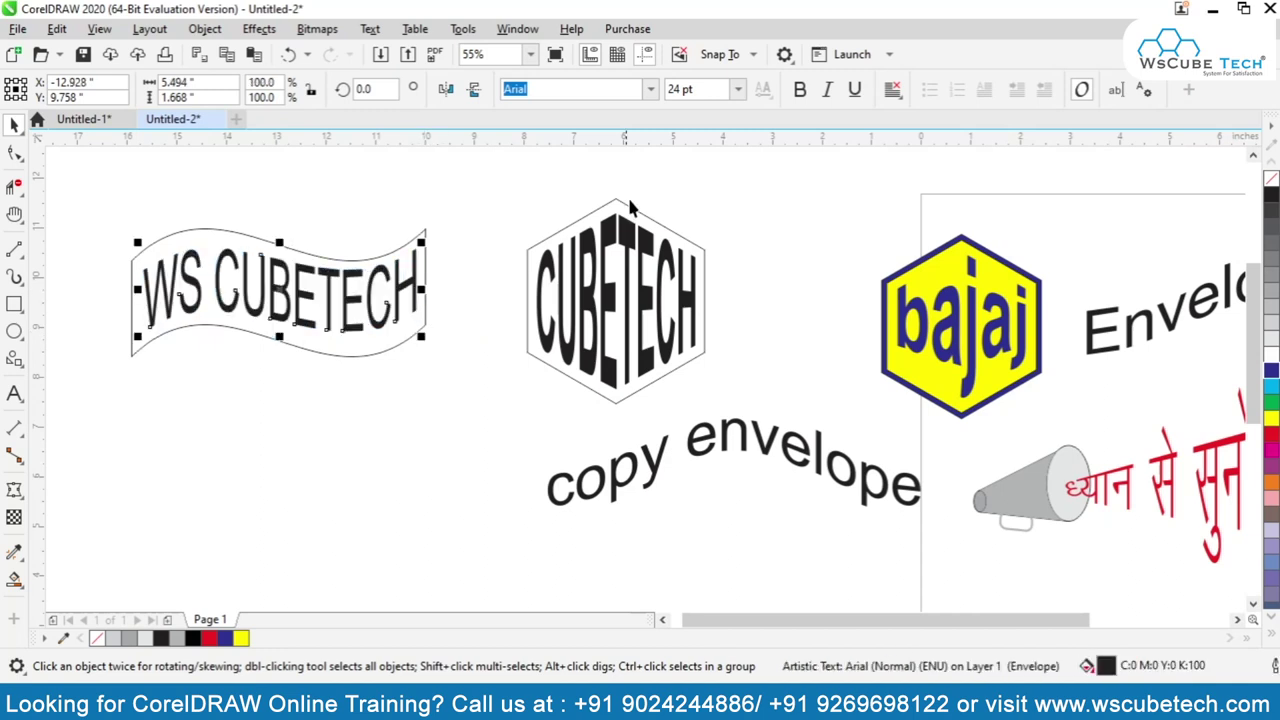
Make the "WS CUBETECH" text bold and fill the wavy banner with red
click(799, 90)
click(313, 354)
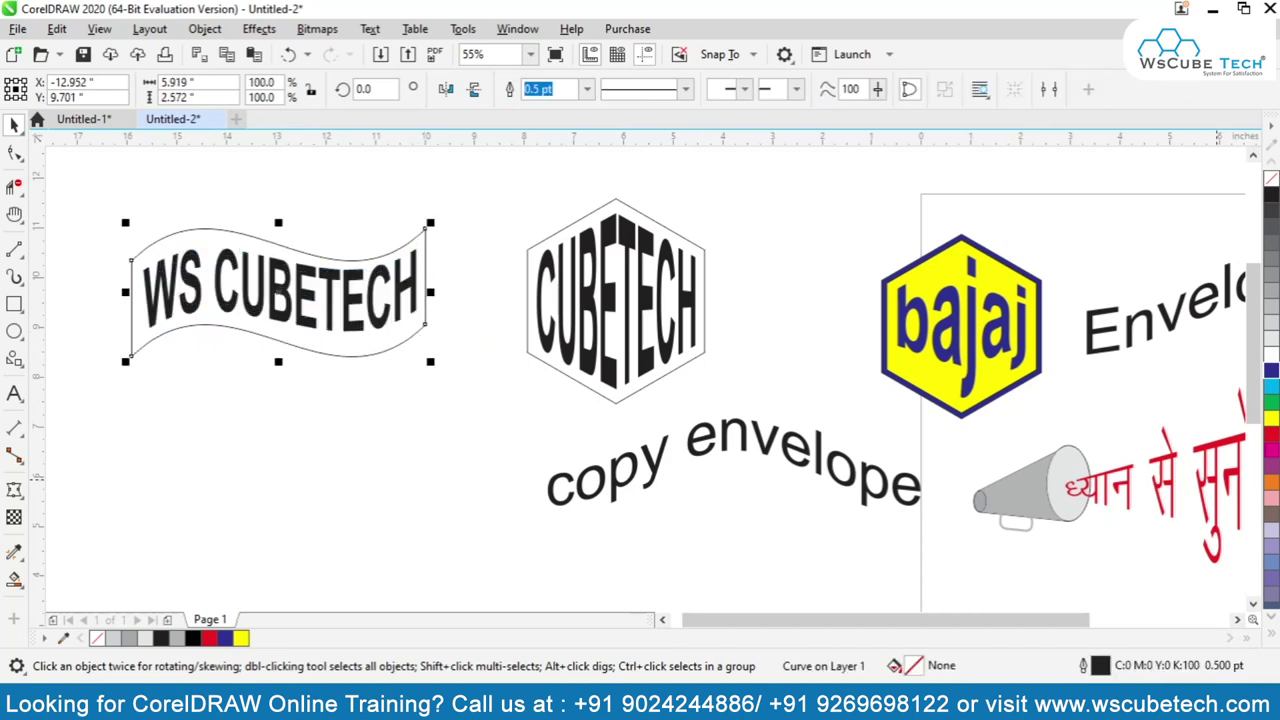
click(1271, 433)
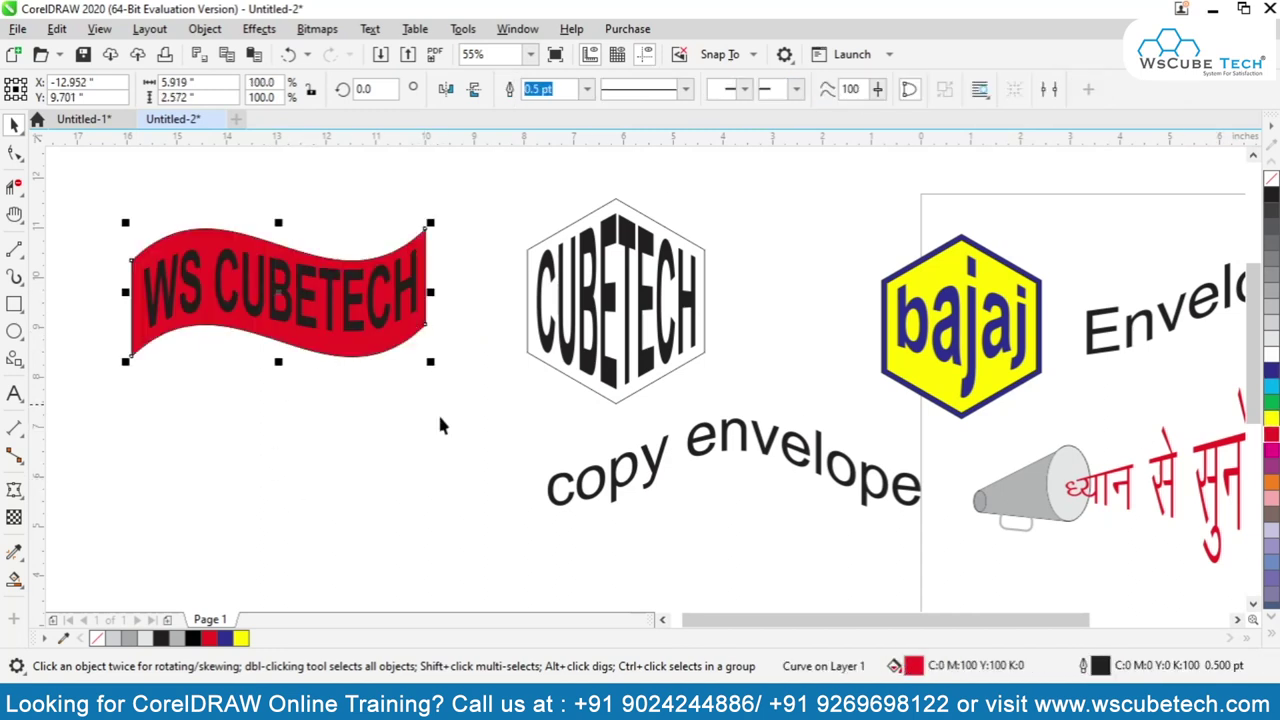
Give the "WS CUBETECH" text a white outline with round corners, placed behind the fill and scaling with the object
click(351, 328)
right_click(1274, 368)
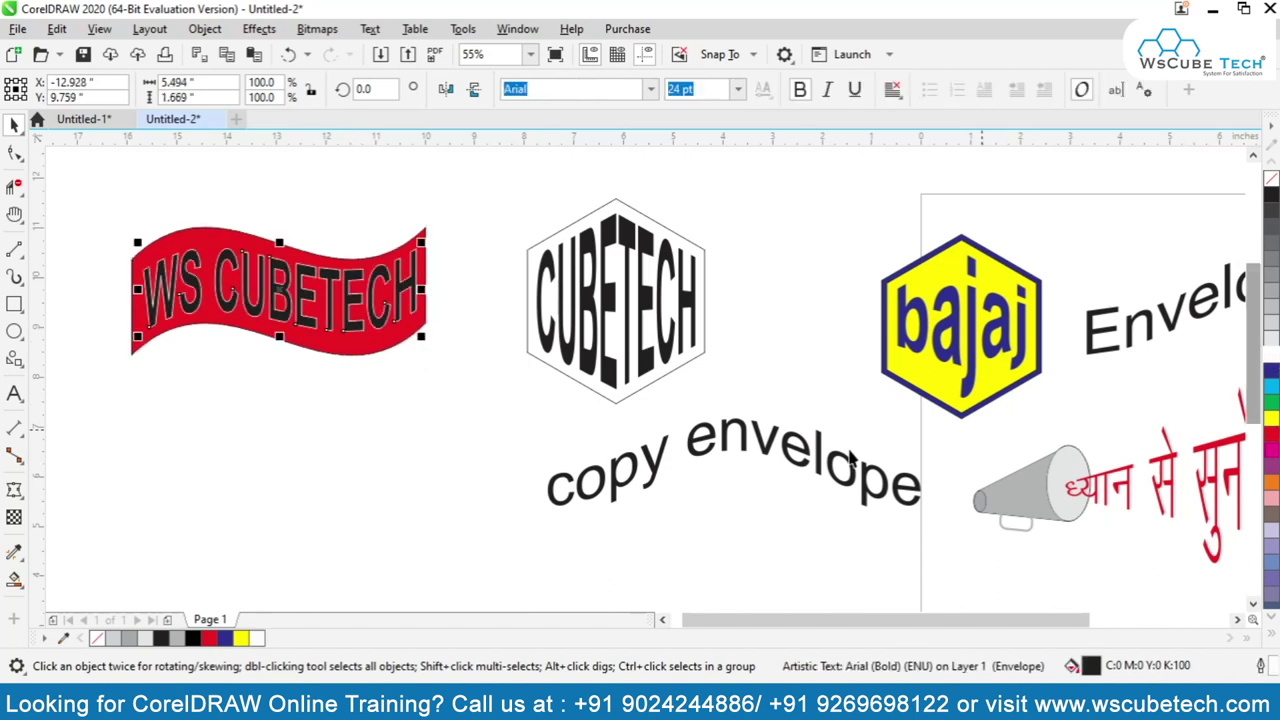
key(F12)
click(495, 387)
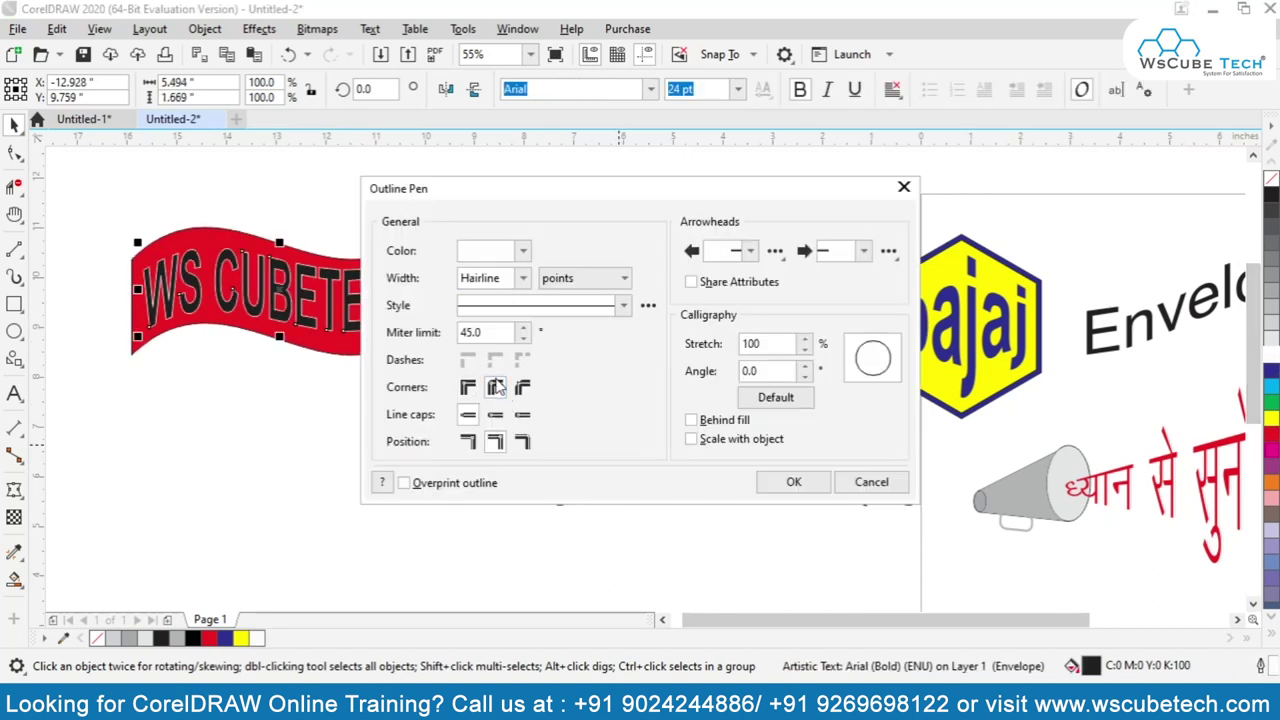
click(722, 420)
click(722, 439)
click(794, 483)
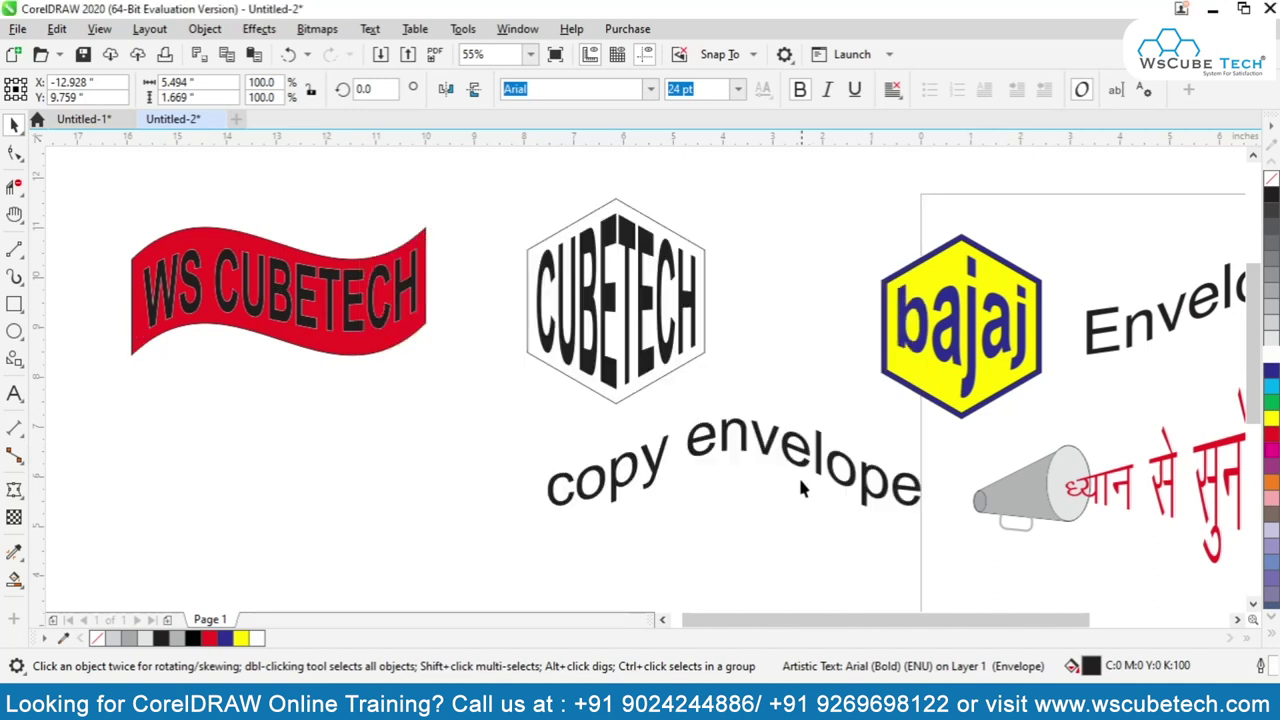
Set the white outline of the "WS CUBETECH" text to 2 points wide and check it up close
key(F12)
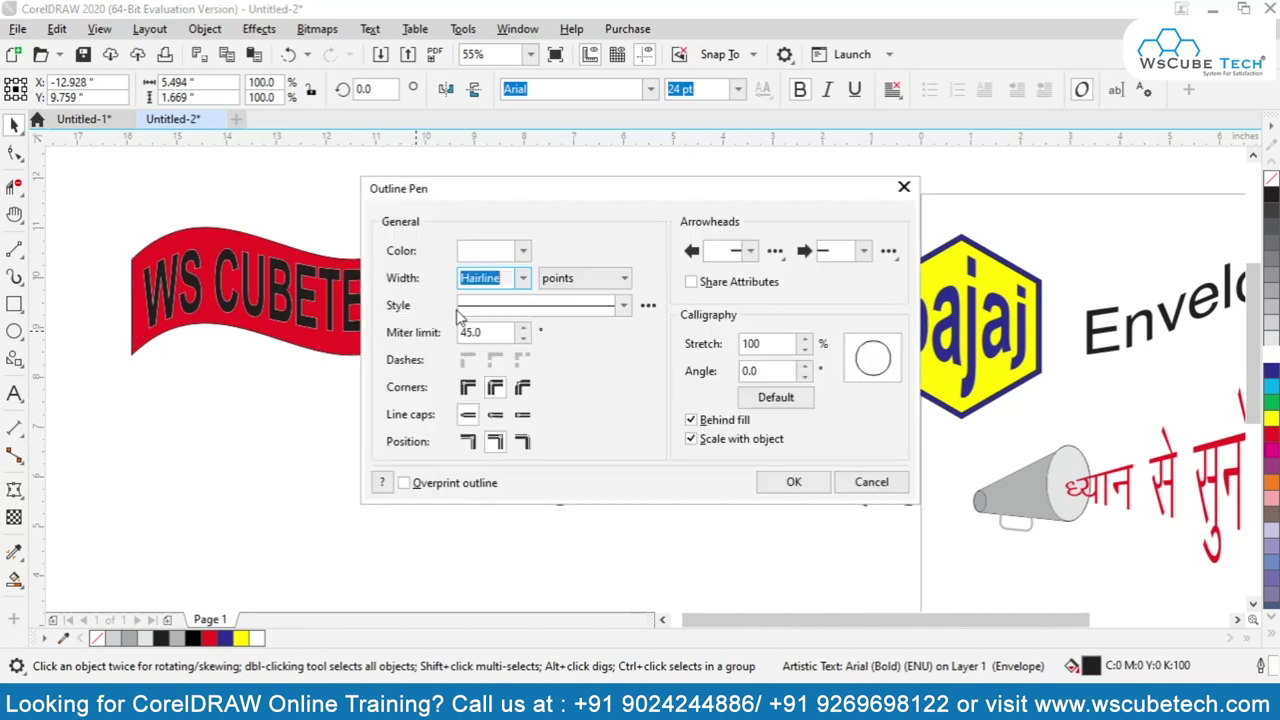
click(523, 279)
click(524, 280)
click(778, 482)
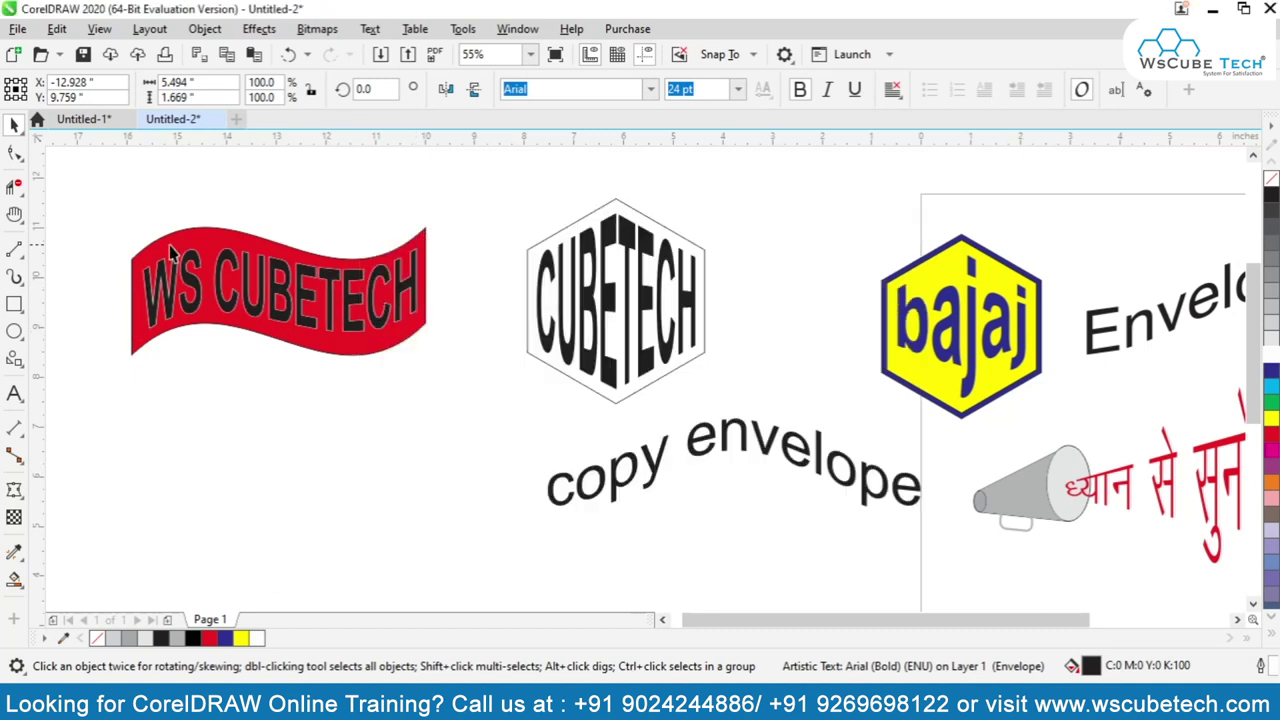
key(z)
drag(130, 192, 497, 400)
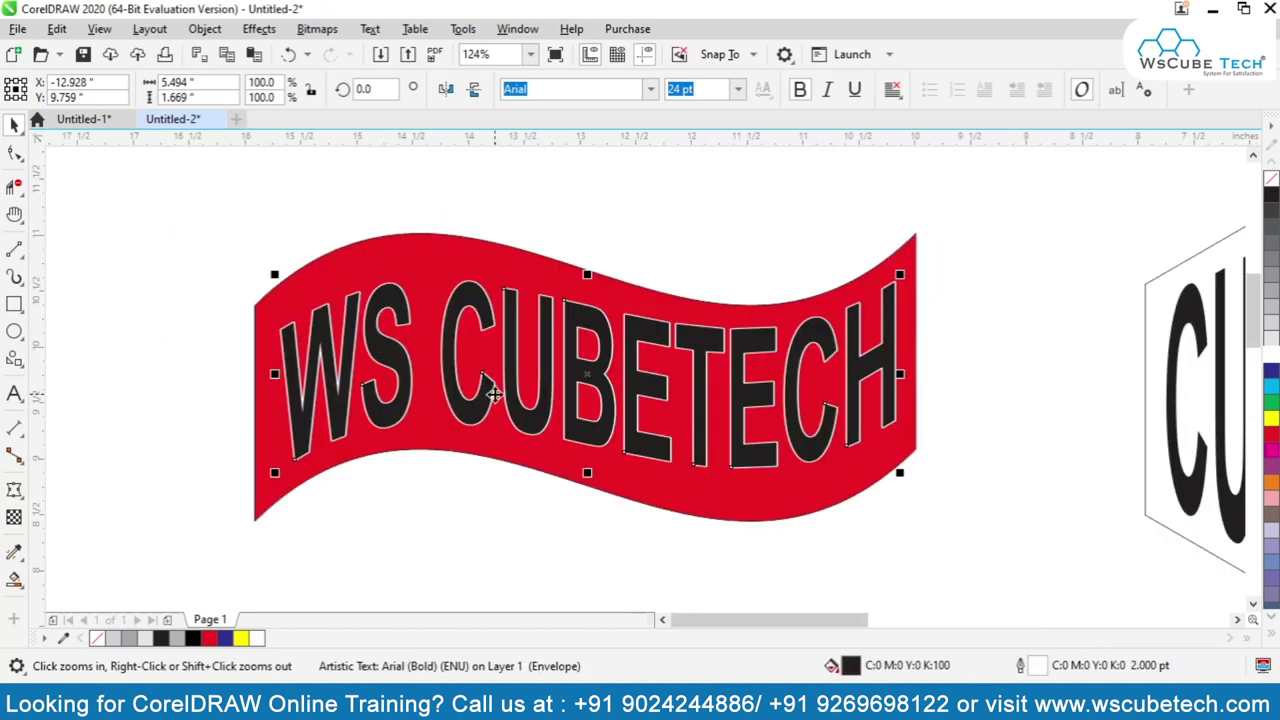
key(F4)
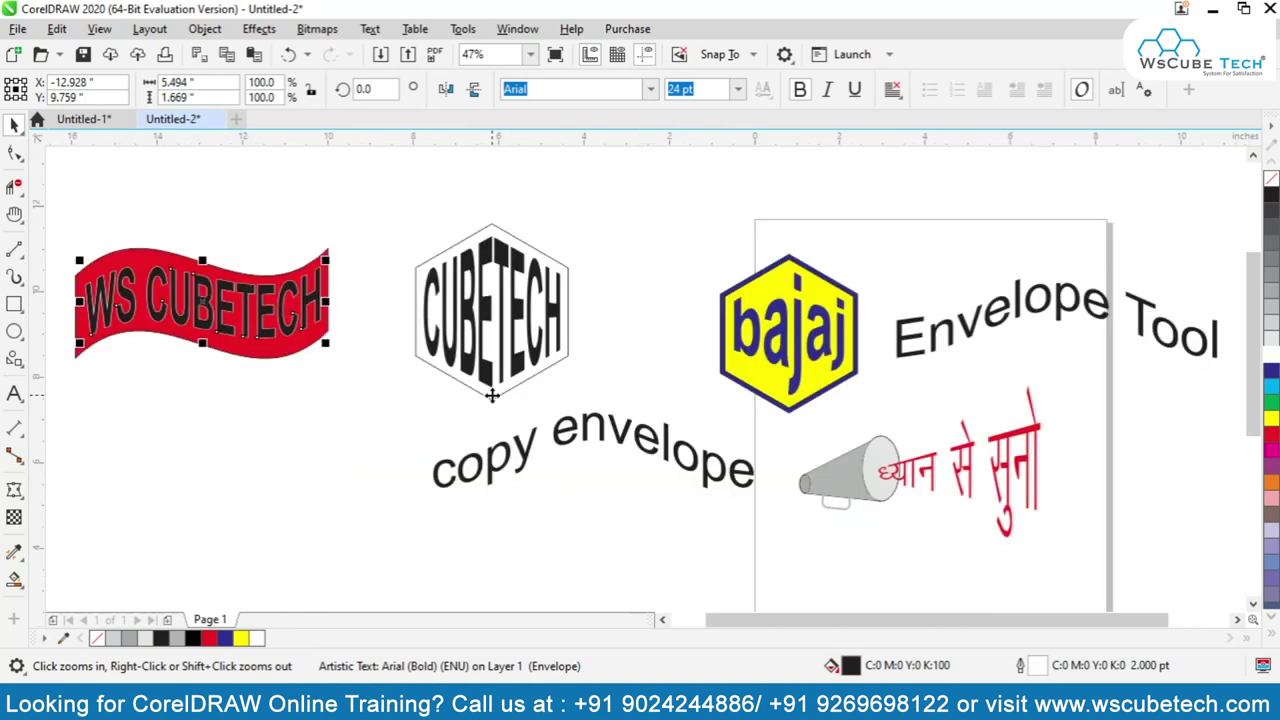
key(space)
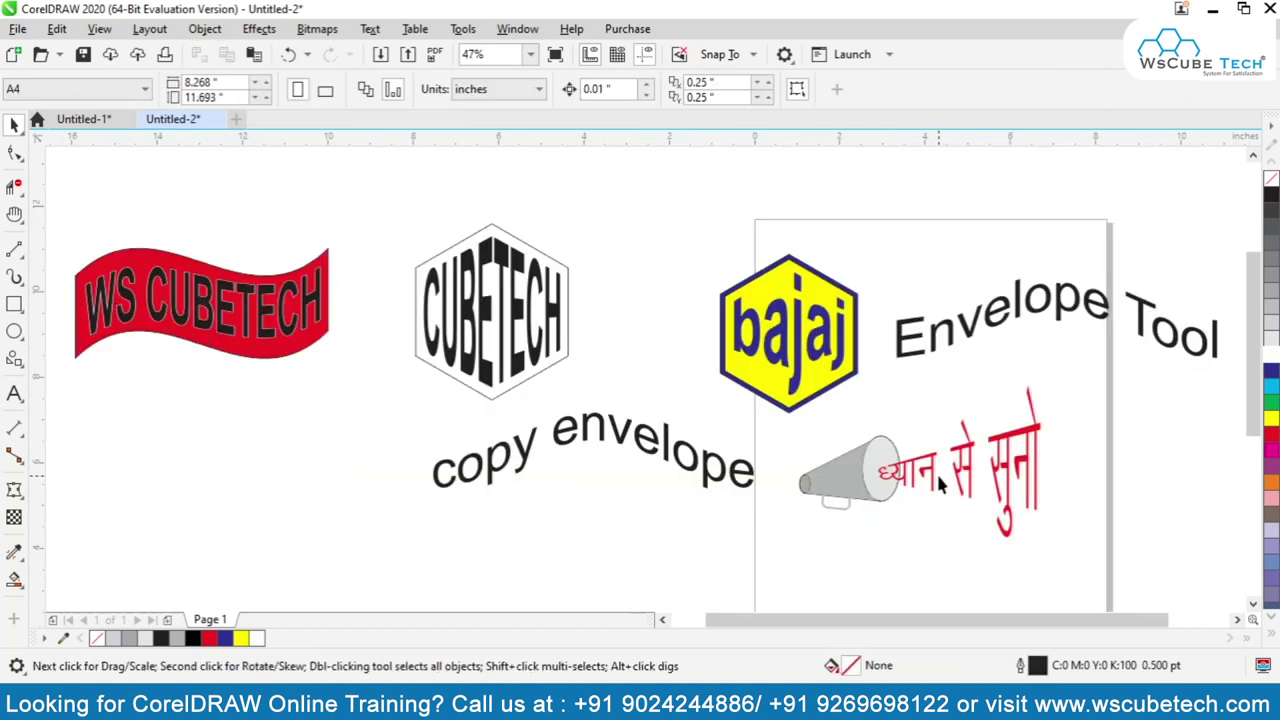
Clear the envelope from the "copy envelope" text
click(932, 477)
click(952, 336)
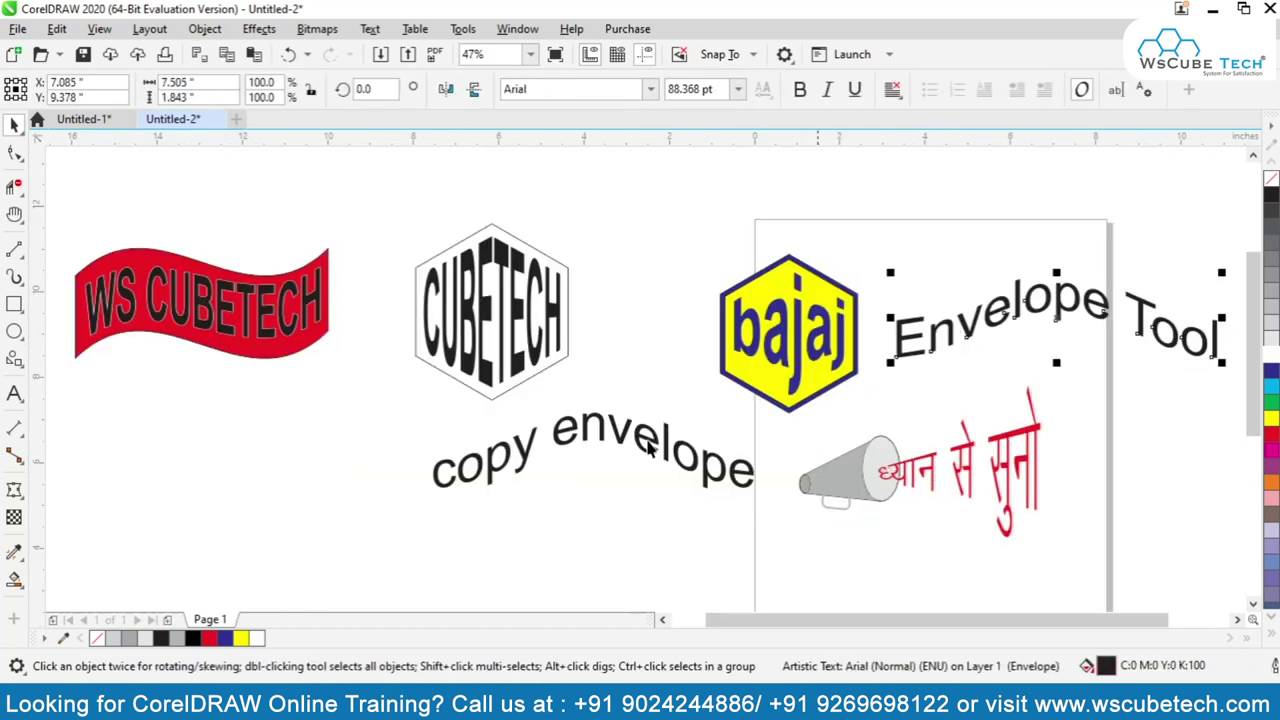
click(456, 476)
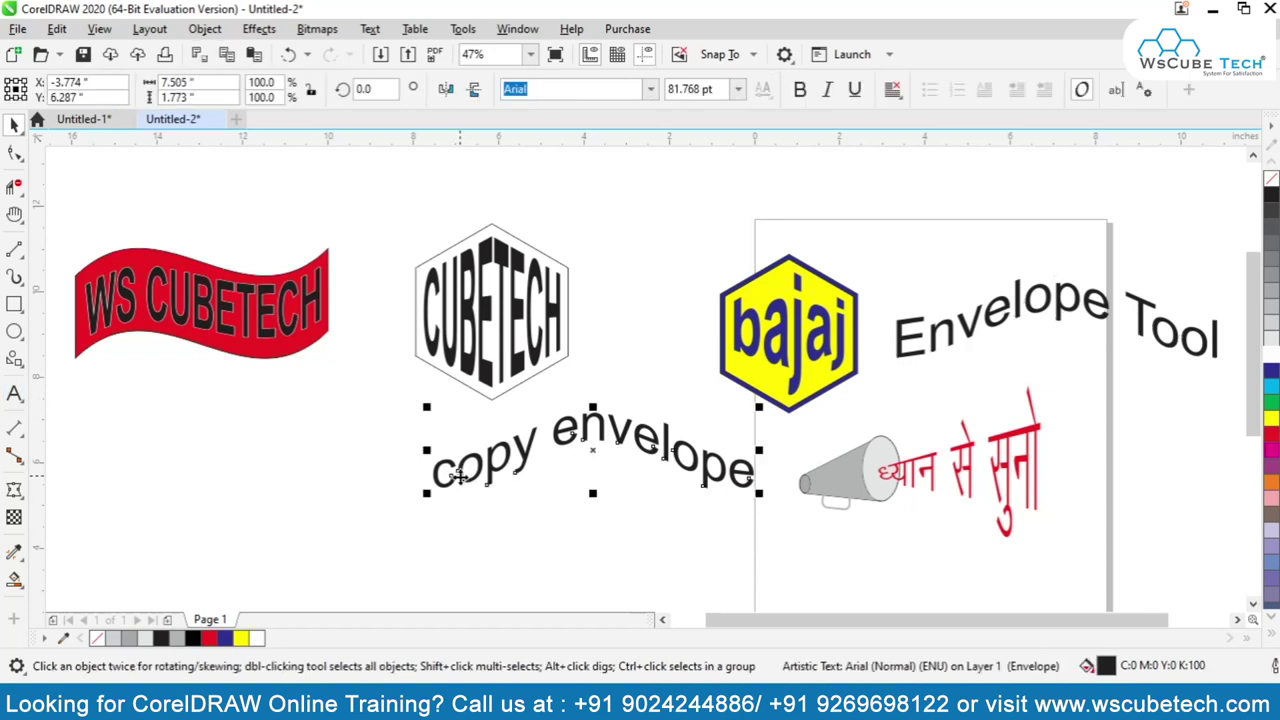
click(14, 487)
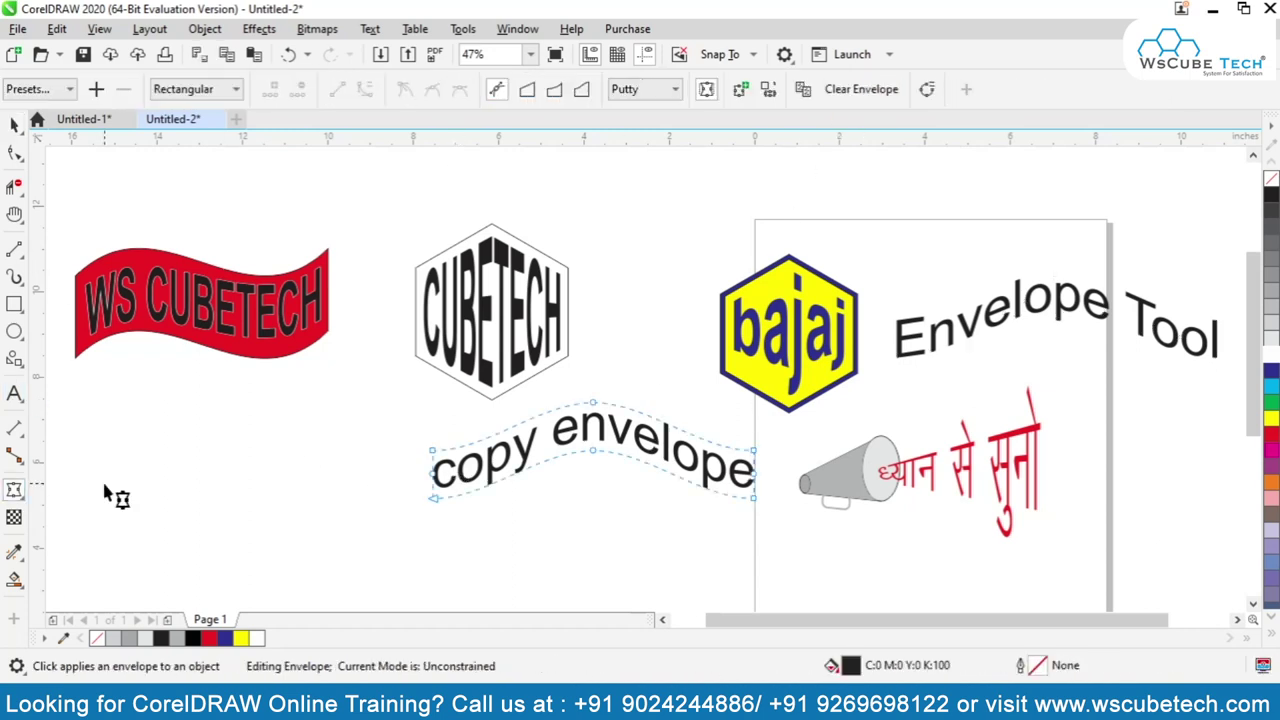
click(862, 90)
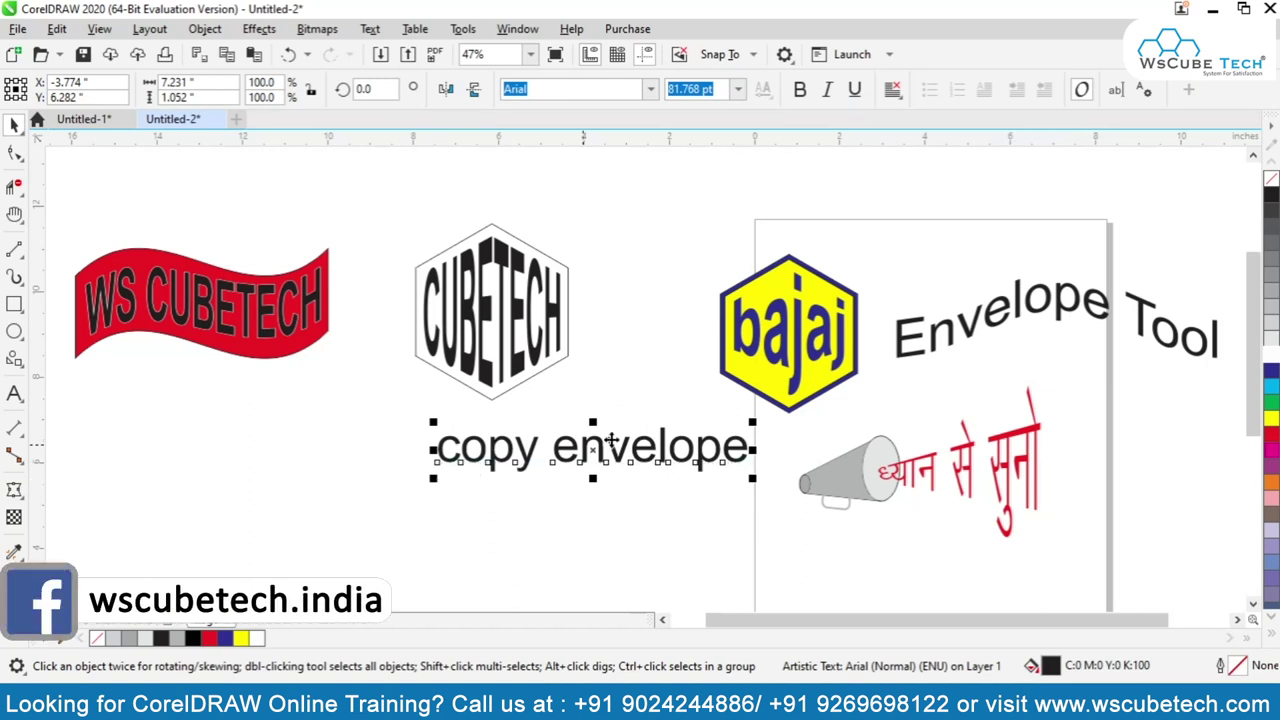
Extend the straight text to read "copy envelope tool" and move it clear of the megaphone, below the hexagon and banner
key(F8)
text(tOOL)
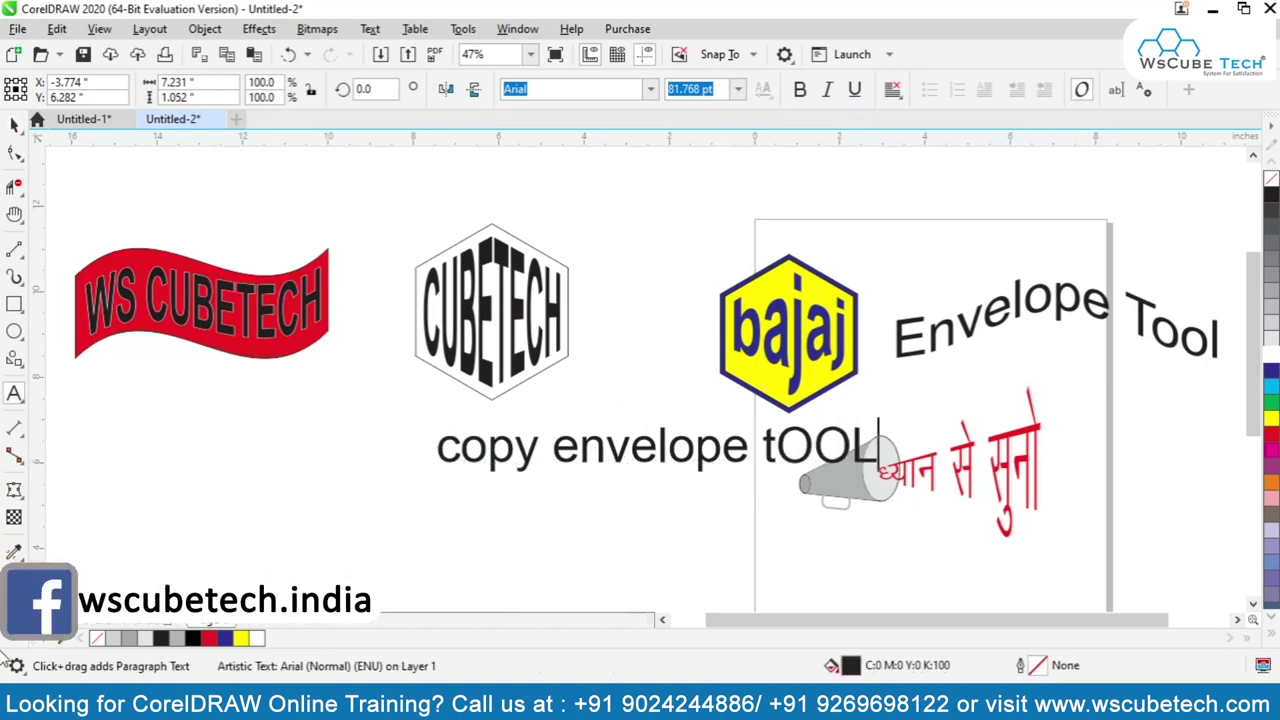
key(ctrl+shift+Left)
text(tool)
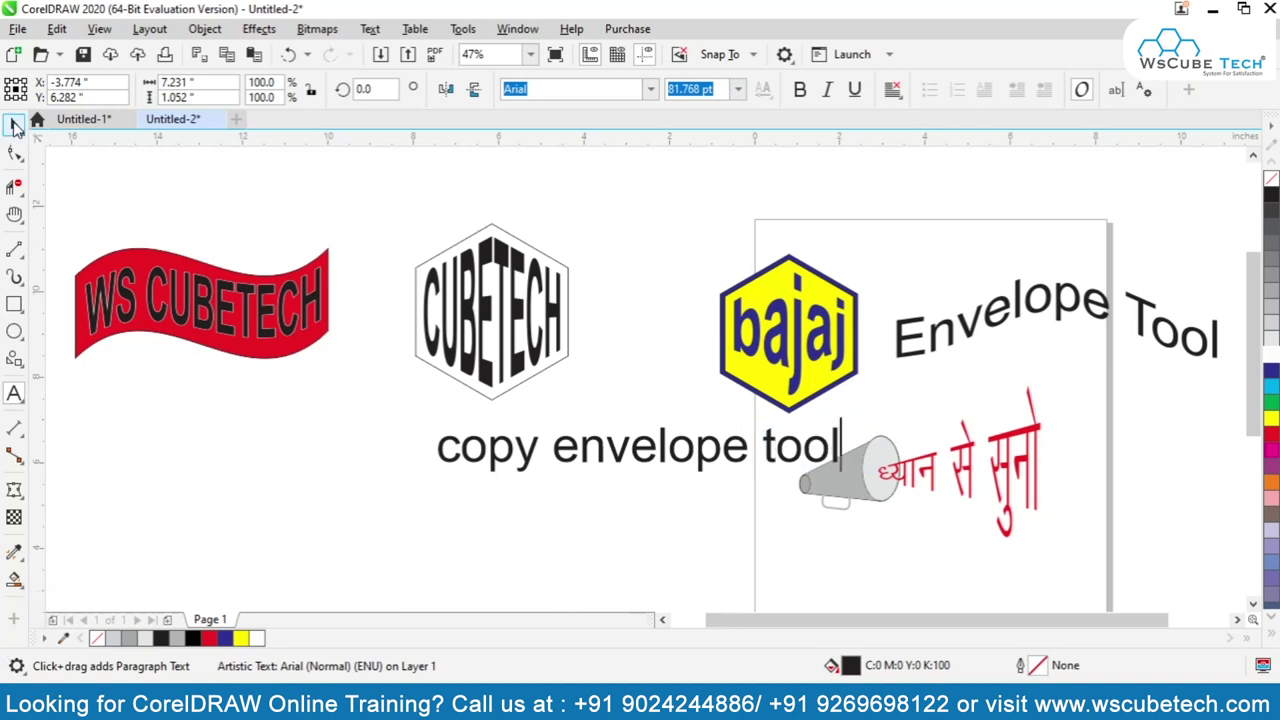
click(15, 125)
drag(512, 438, 308, 480)
Try arching the "copy envelope tool" text with a Single Arc envelope, then undo the bends
click(16, 491)
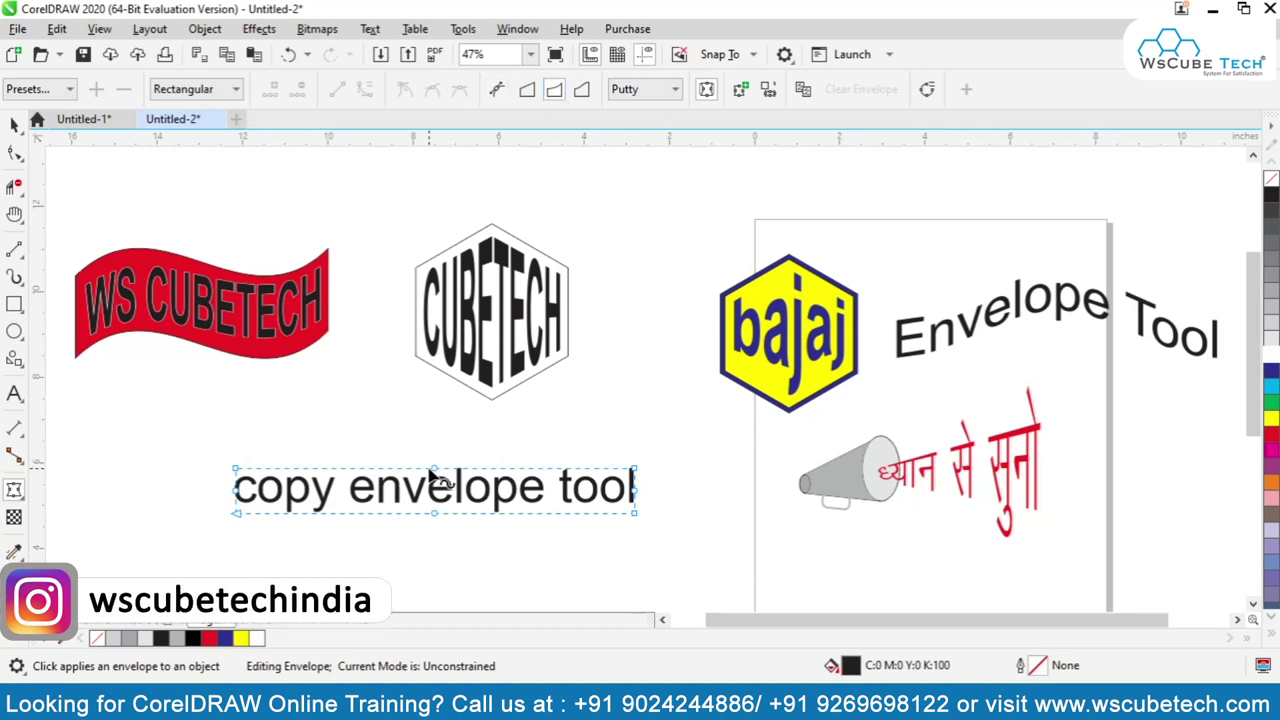
drag(434, 468, 436, 398)
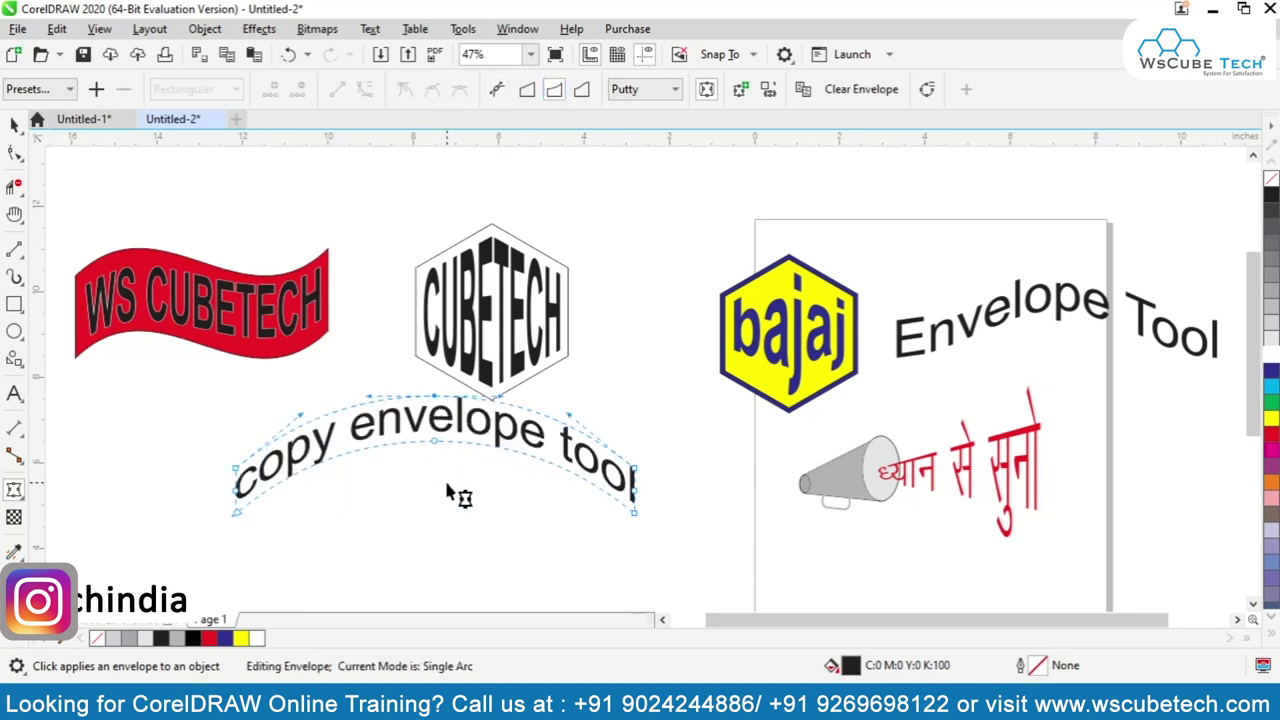
key(ctrl+z)
drag(434, 468, 441, 381)
key(ctrl+z)
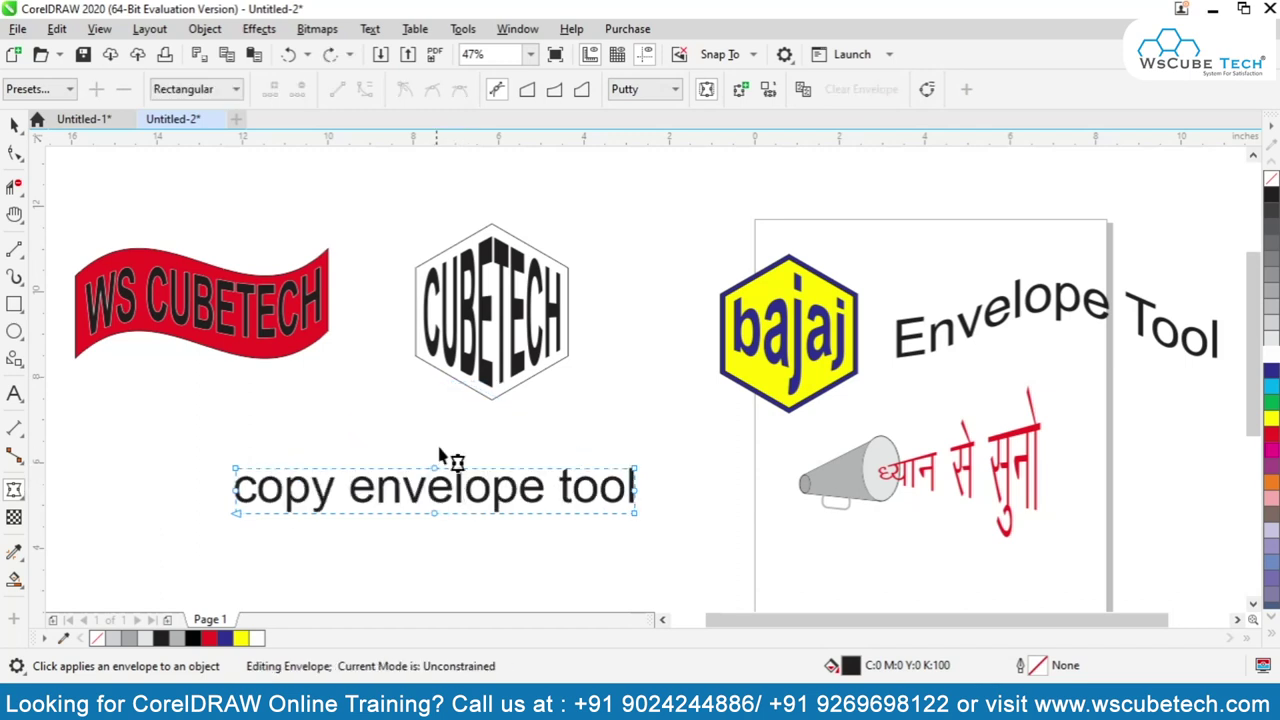
Arch the "copy envelope tool" text upward to about 9.35 by 2.58 inches and place it below the banner and hexagon
drag(437, 472, 443, 398)
key(space)
drag(347, 428, 285, 460)
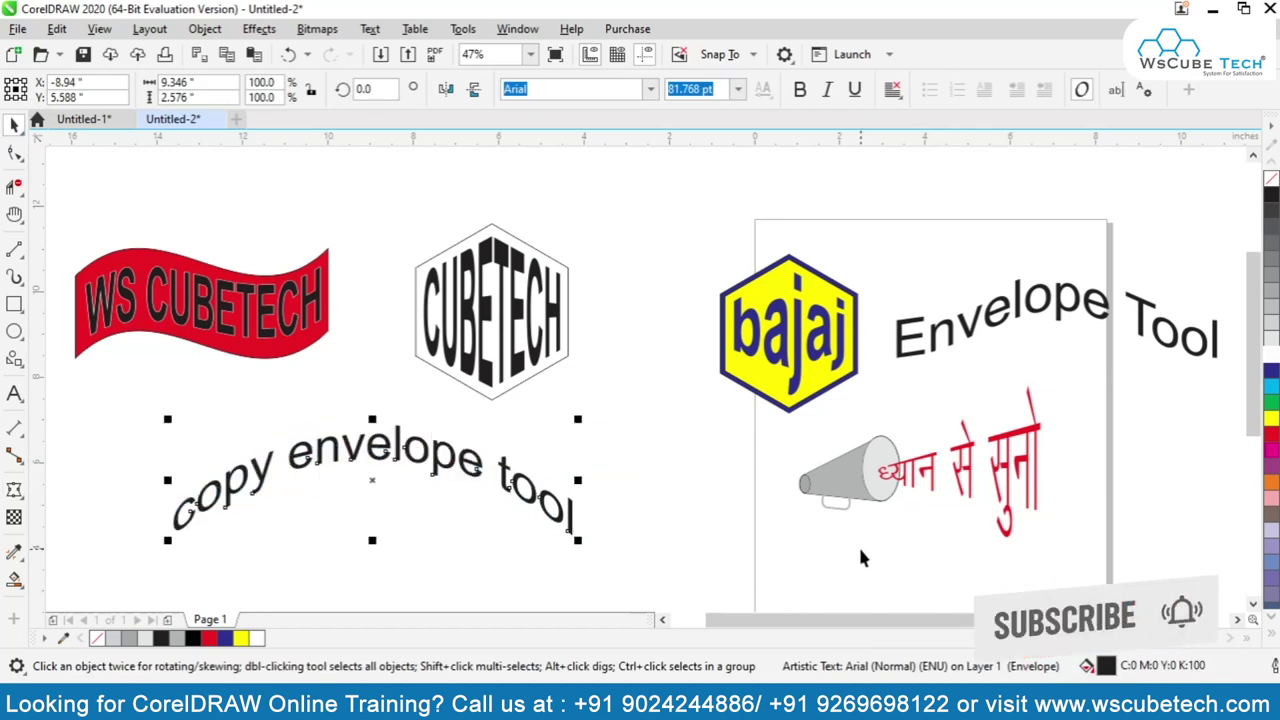
click(860, 550)
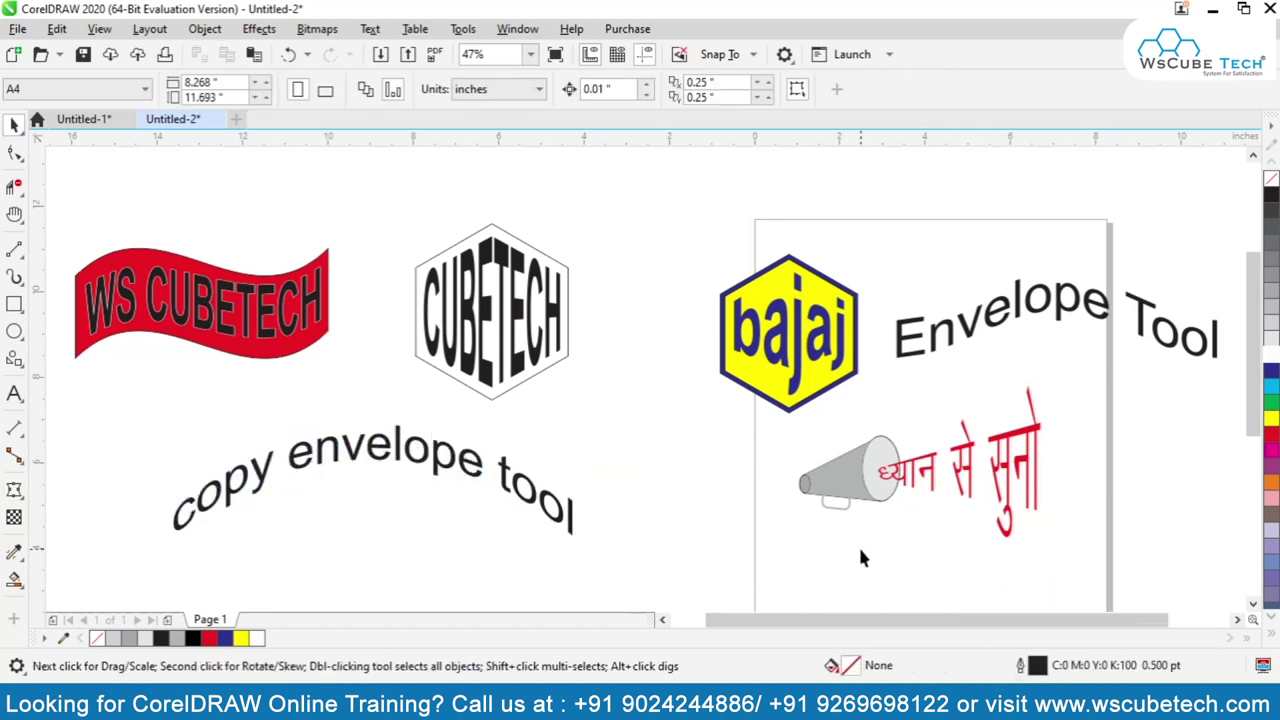